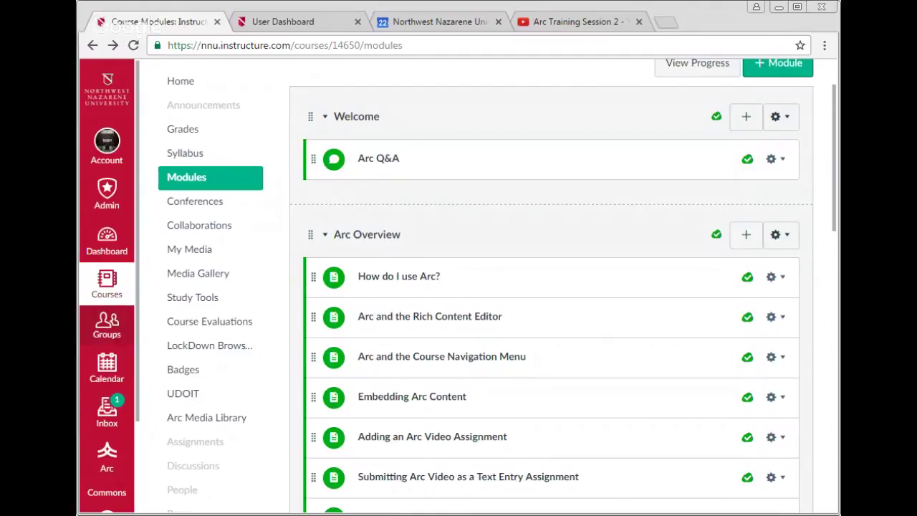
Step: Maximize the browser window and review the Arc training course's modules down to Arc Faculty Training
{"action": "left_click", "coordinate": [797, 10]}
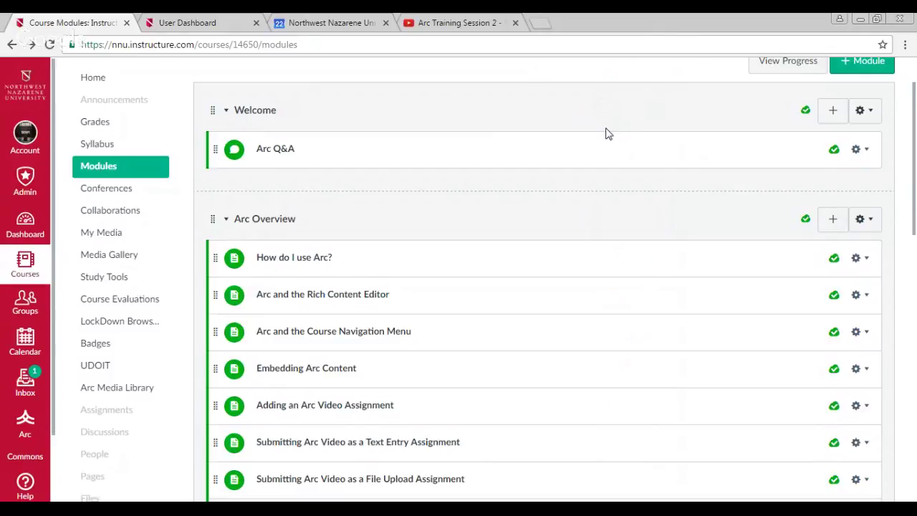
{"action": "scroll", "coordinate": [563, 133], "scroll_direction": "down", "scroll_amount": 4}
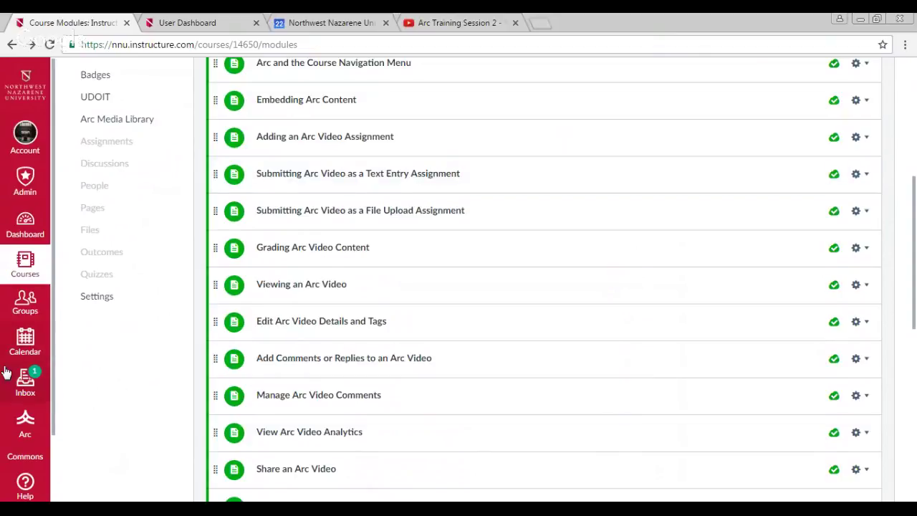
{"action": "scroll", "coordinate": [405, 344], "scroll_direction": "down", "scroll_amount": 7}
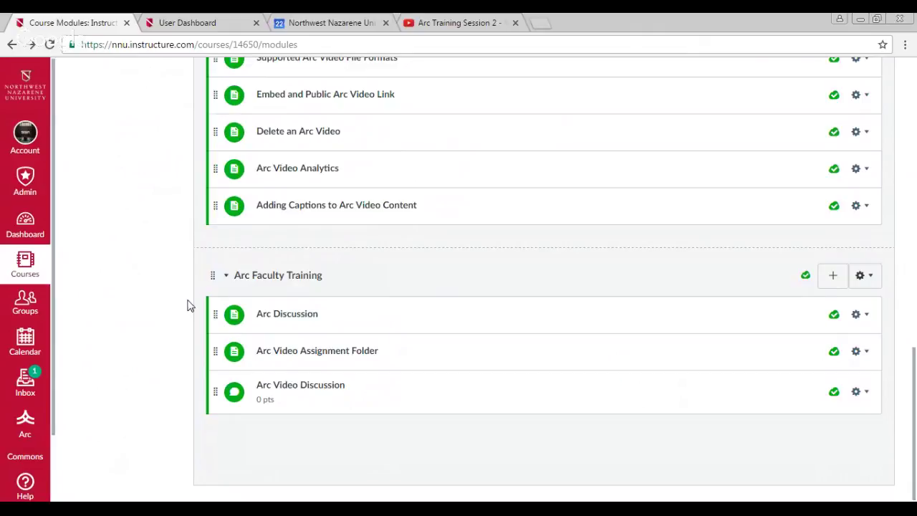
Step: Switch to the user dashboard and open the sandbox course at its Week 1 module
{"action": "left_click", "coordinate": [178, 25]}
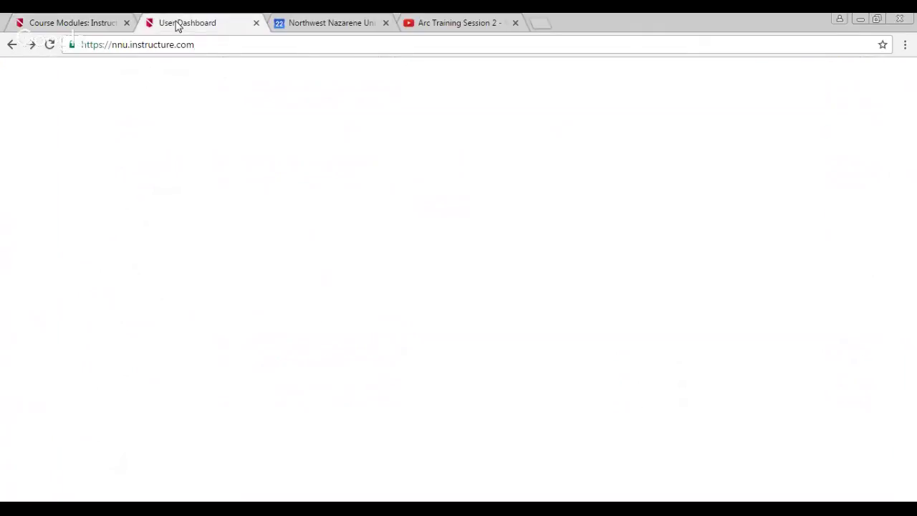
{"action": "scroll", "coordinate": [164, 409], "scroll_direction": "down", "scroll_amount": 3}
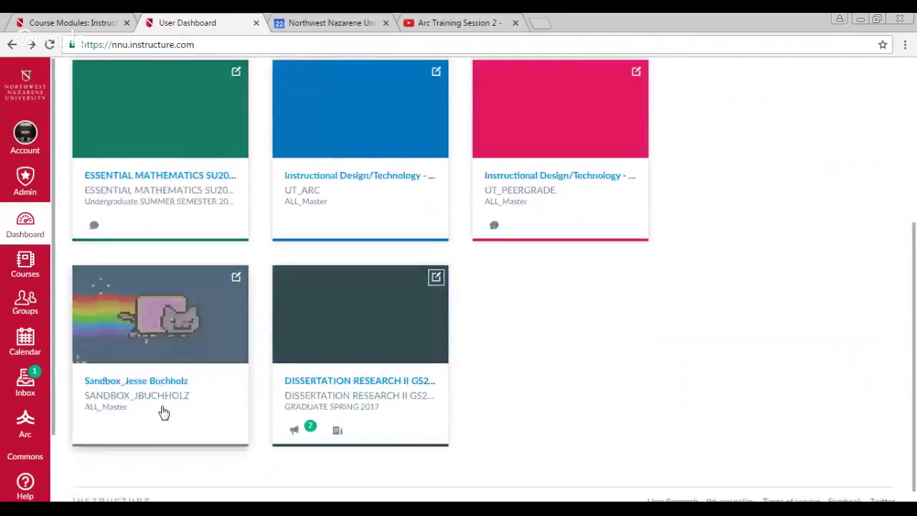
{"action": "left_click", "coordinate": [194, 407]}
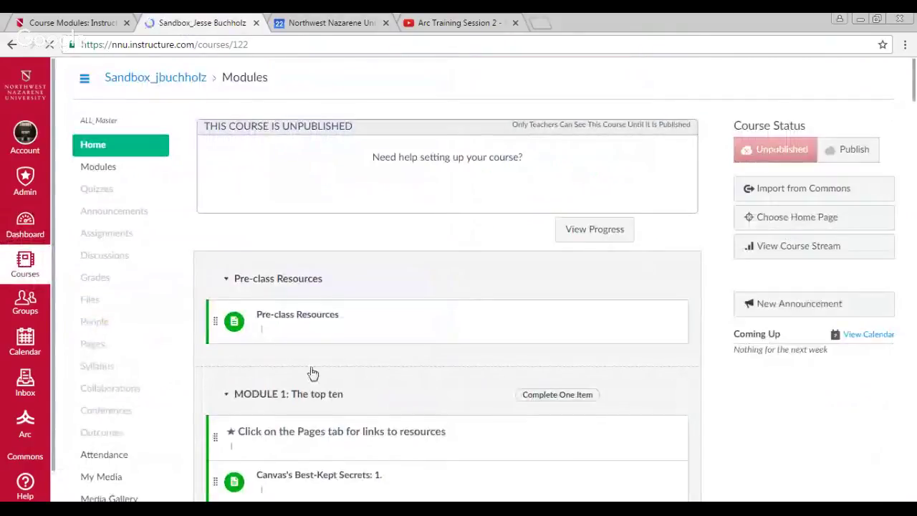
{"action": "scroll", "coordinate": [371, 341], "scroll_direction": "down", "scroll_amount": 5}
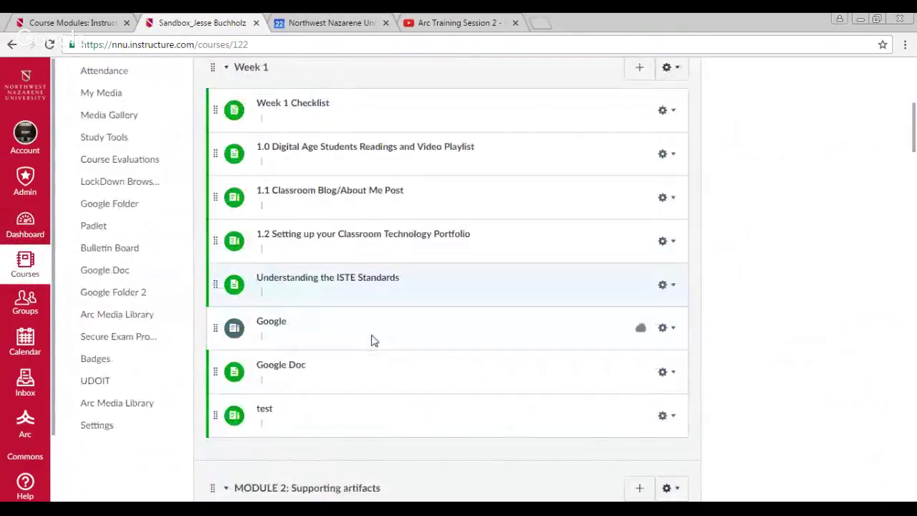
{"action": "scroll", "coordinate": [462, 347], "scroll_direction": "up", "scroll_amount": 3}
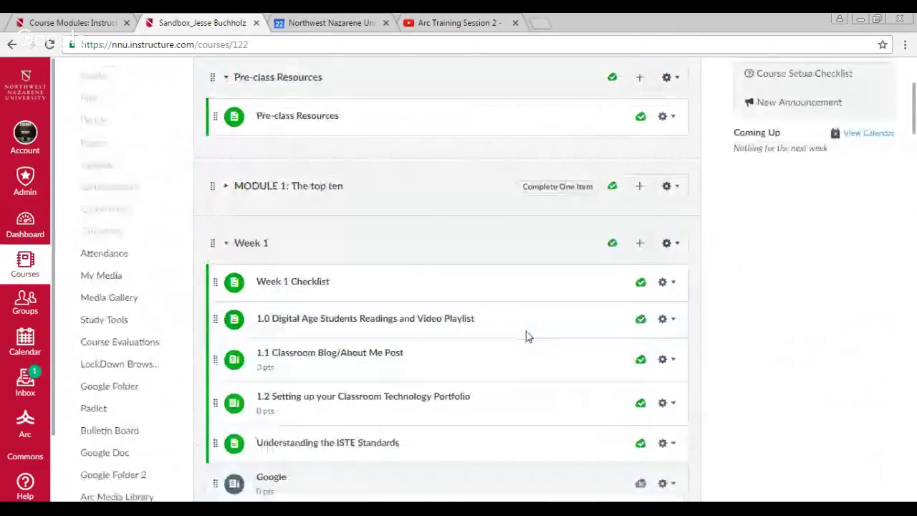
Step: Add a new content page named "Test Arc" to the Week 1 module without indentation
{"action": "left_click", "coordinate": [640, 247]}
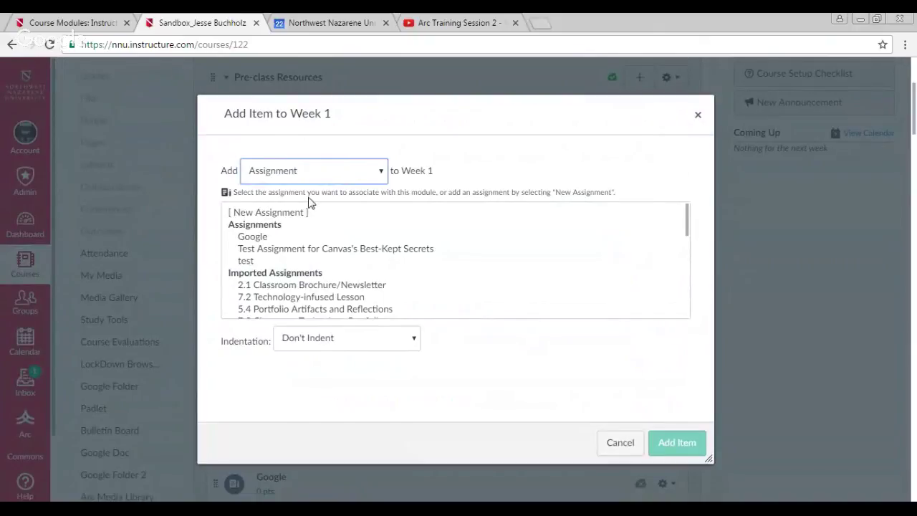
{"action": "left_click", "coordinate": [306, 222]}
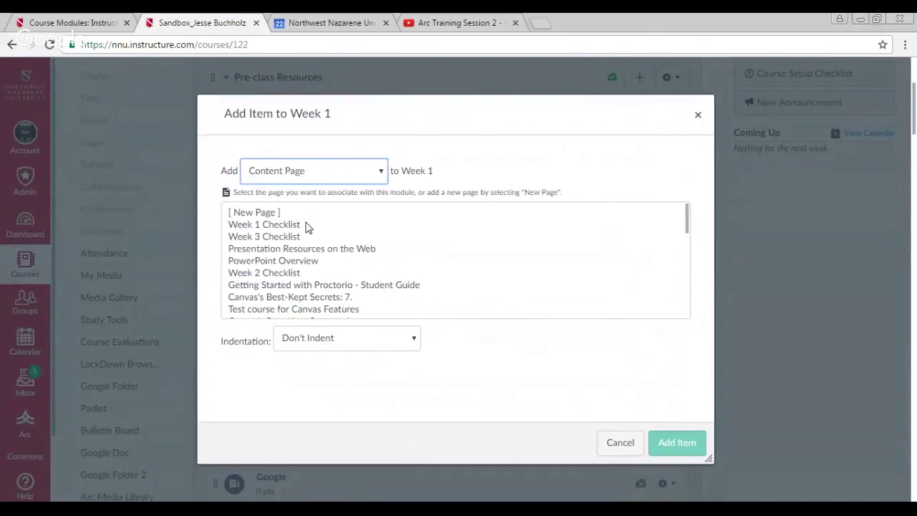
{"action": "left_click", "coordinate": [264, 213]}
{"action": "left_click", "coordinate": [348, 342]}
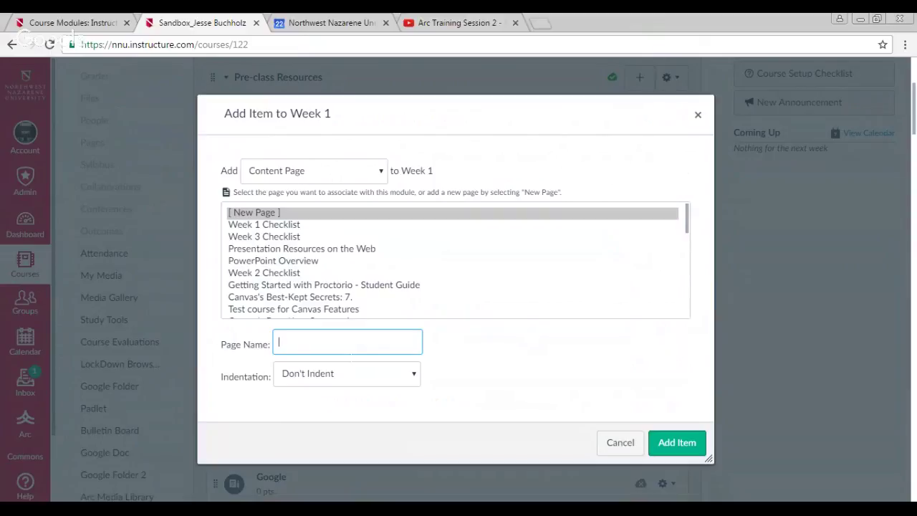
{"action": "type", "text": "Test"}
{"action": "type", "text": " Arv"}
{"action": "key", "text": "BackSpace"}
{"action": "type", "text": "c"}
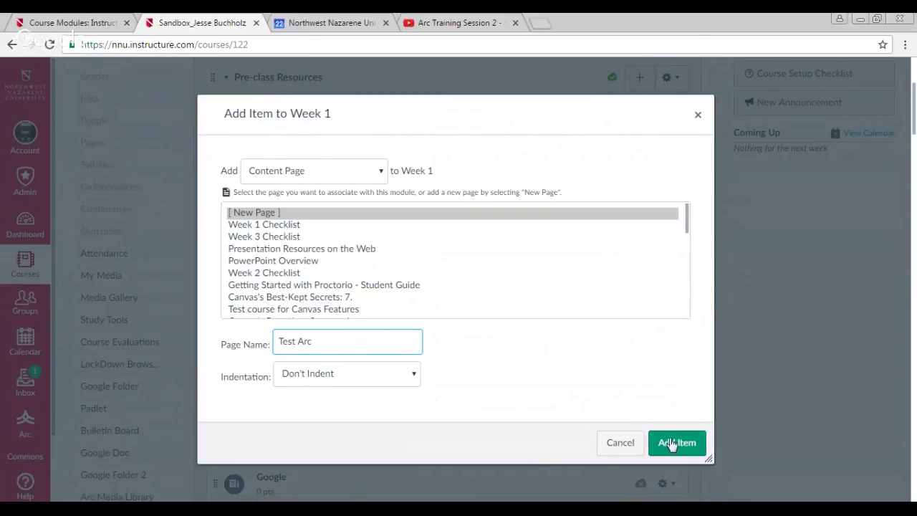
{"action": "left_click", "coordinate": [668, 442]}
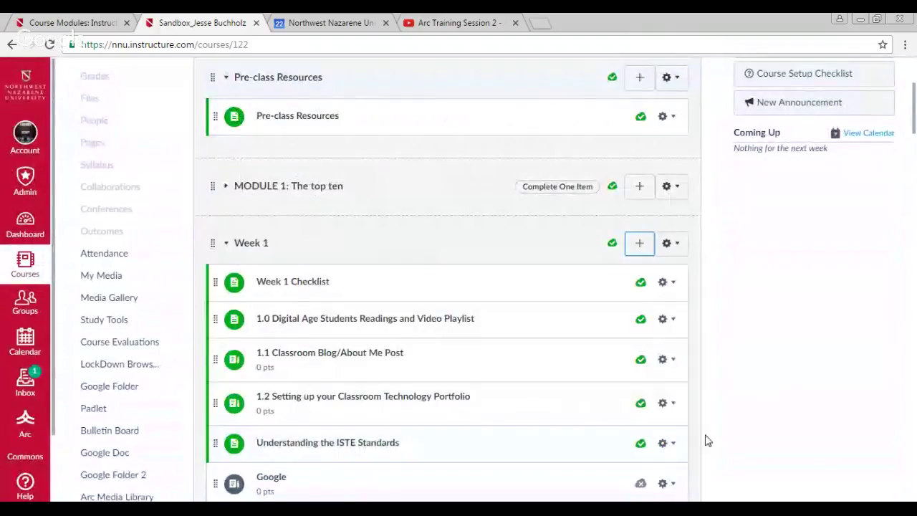
Step: Open the Test Arc page from the Week 1 module for editing
{"action": "scroll", "coordinate": [467, 365], "scroll_direction": "up", "scroll_amount": 2}
{"action": "scroll", "coordinate": [462, 358], "scroll_direction": "down", "scroll_amount": 5}
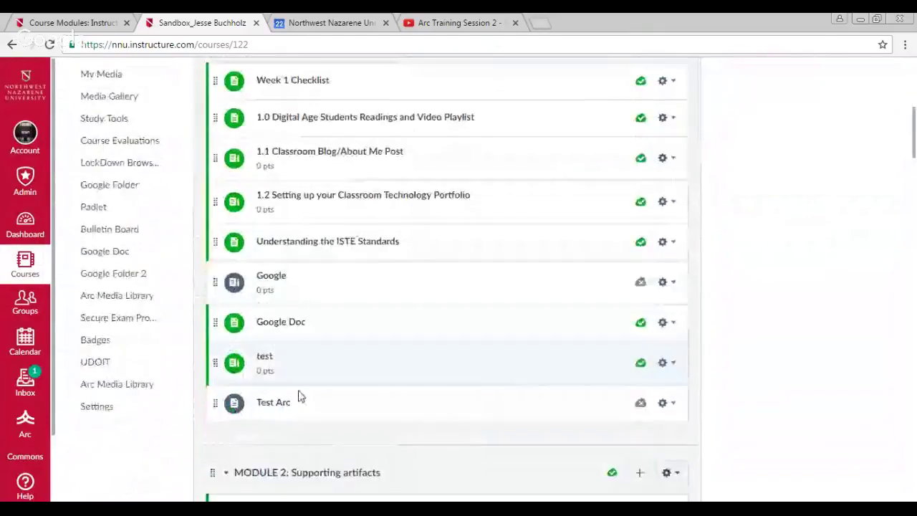
{"action": "left_click", "coordinate": [301, 402]}
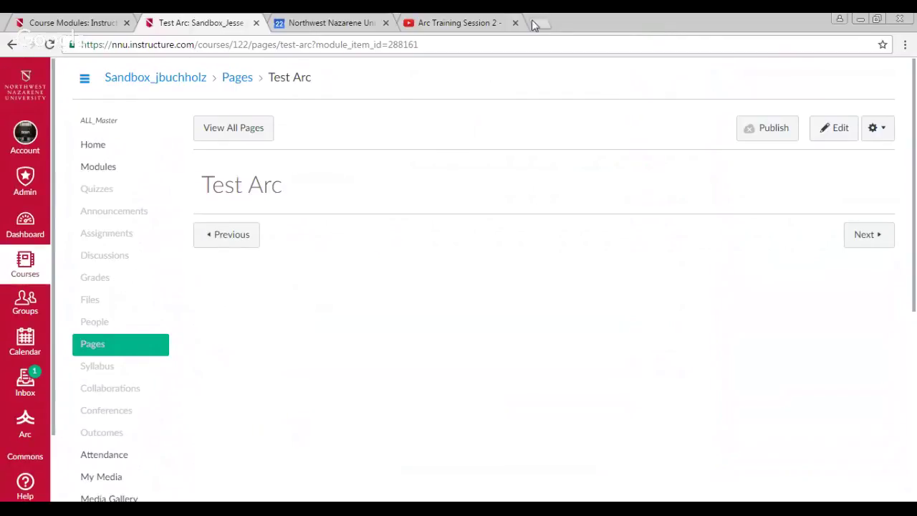
{"action": "left_click", "coordinate": [848, 134]}
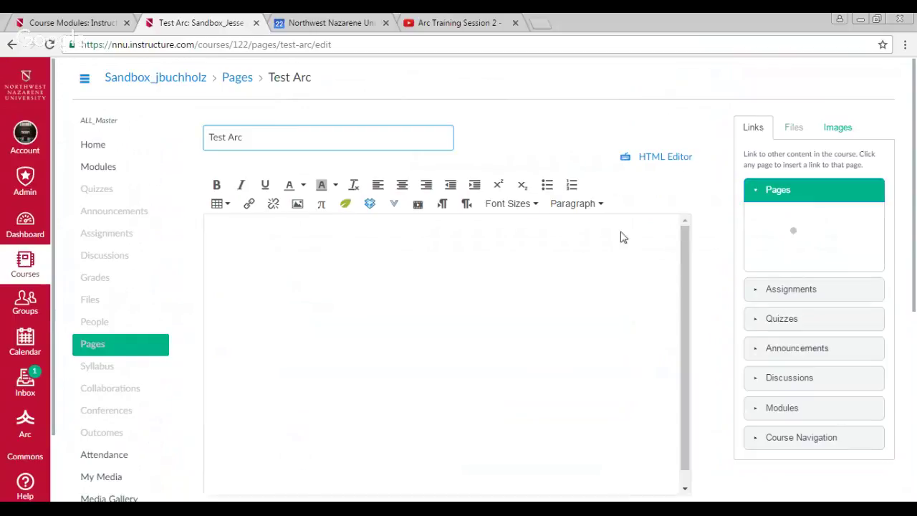
Step: Leave the page editor and open the sandbox course's Arc Media Library
{"action": "scroll", "coordinate": [714, 265], "scroll_direction": "down", "scroll_amount": 1}
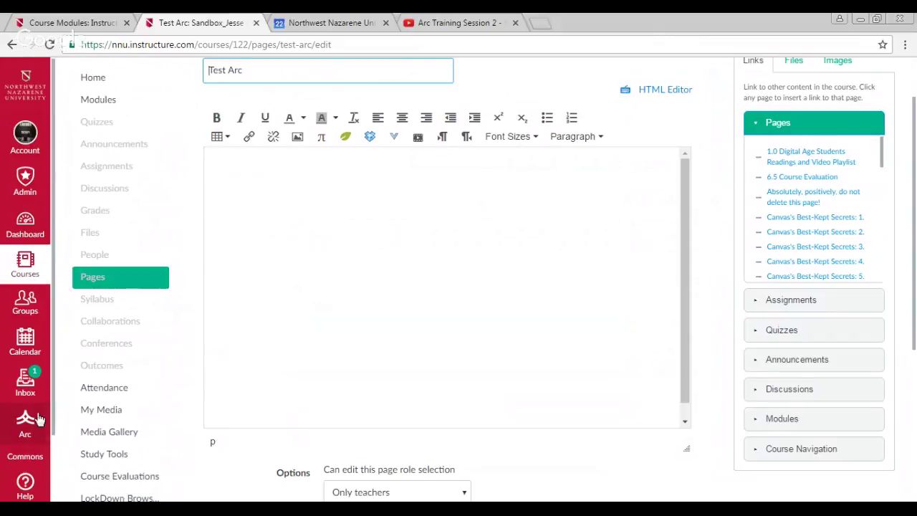
{"action": "scroll", "coordinate": [146, 401], "scroll_direction": "down", "scroll_amount": 1}
{"action": "scroll", "coordinate": [147, 405], "scroll_direction": "down", "scroll_amount": 3}
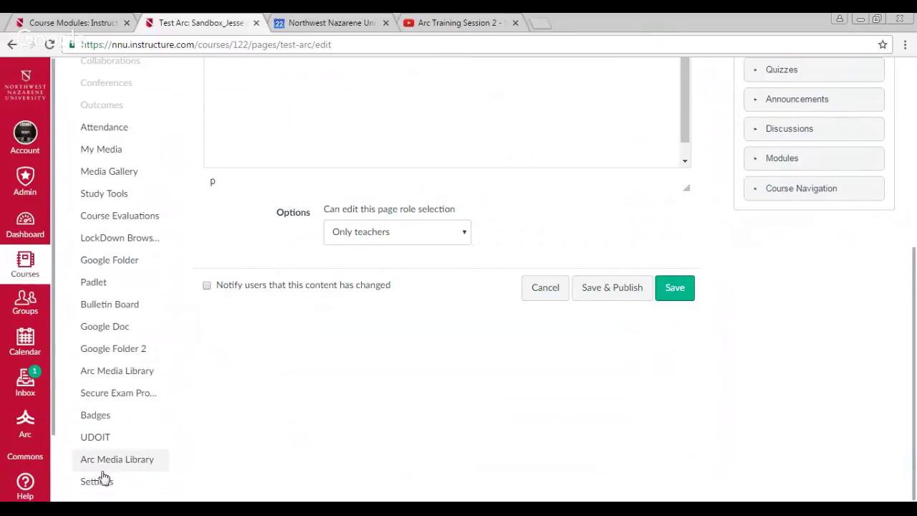
{"action": "left_click", "coordinate": [104, 464]}
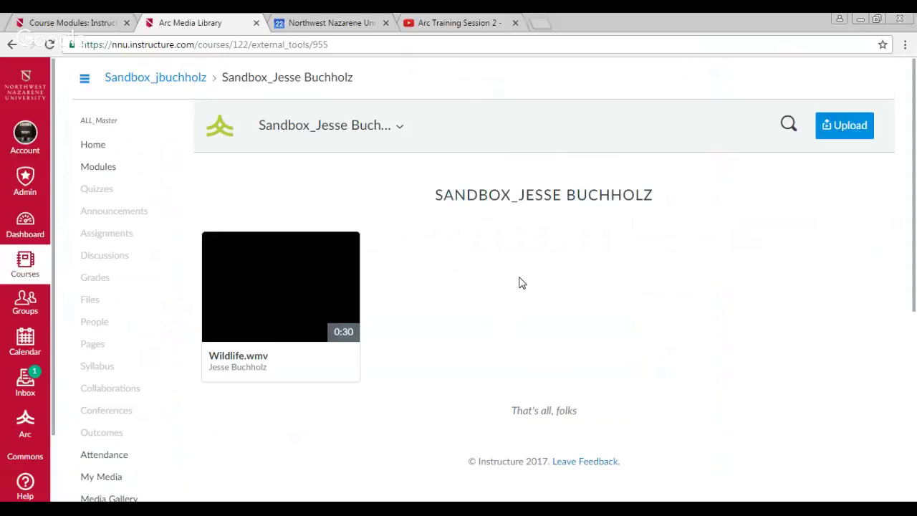
Step: View the videos in My Collection and in the Shared with Me collection
{"action": "left_click", "coordinate": [312, 126]}
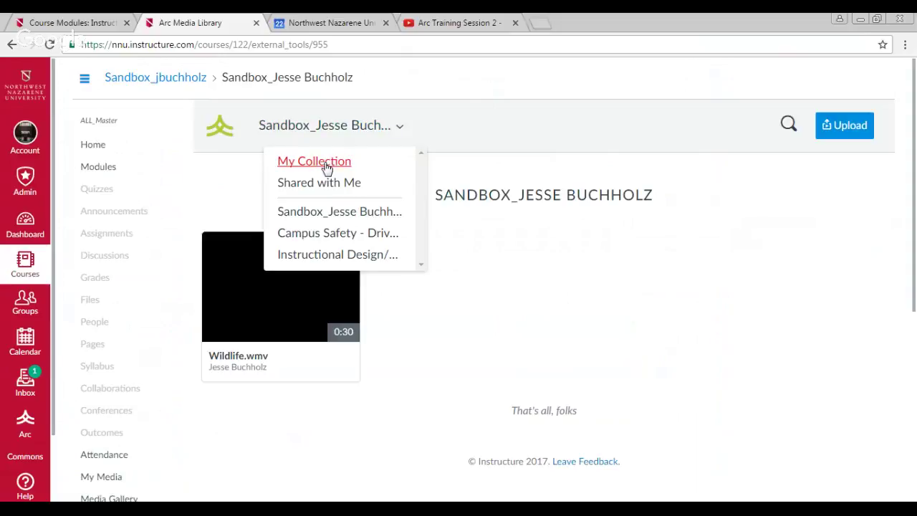
{"action": "left_click", "coordinate": [324, 163]}
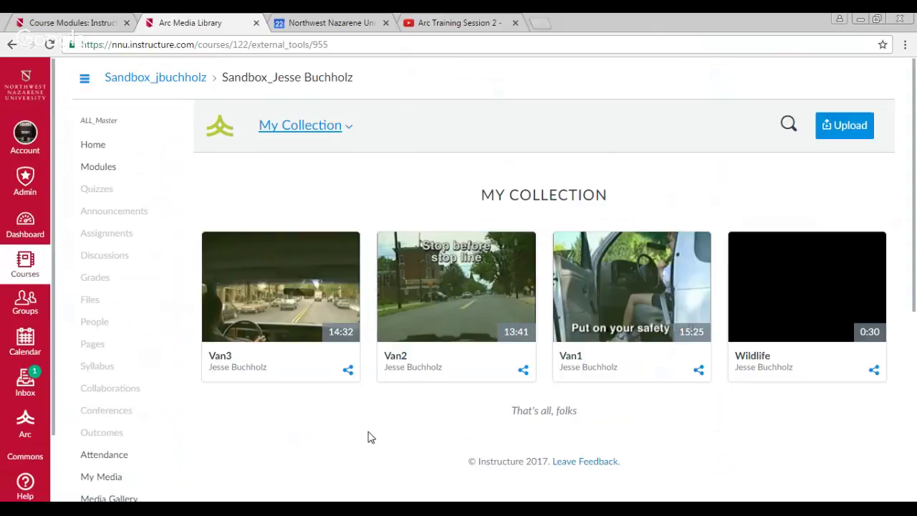
{"action": "left_click", "coordinate": [330, 127]}
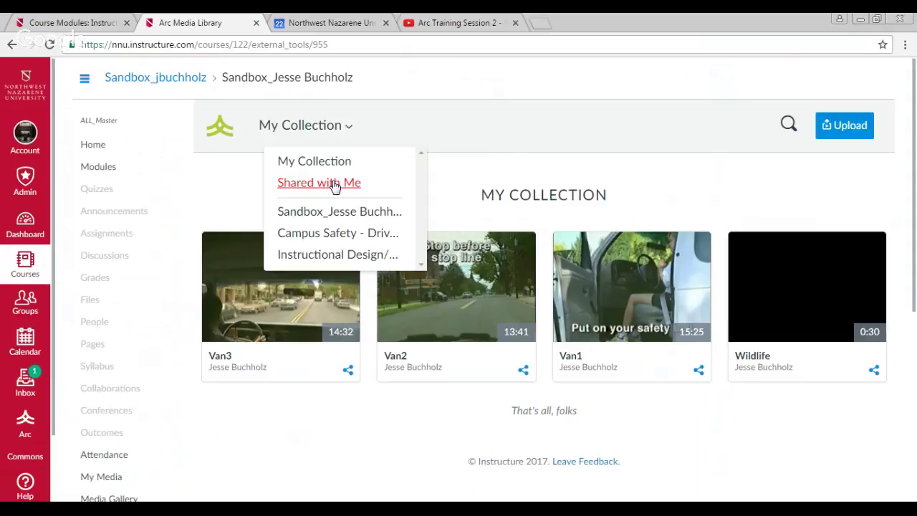
{"action": "left_click", "coordinate": [335, 185]}
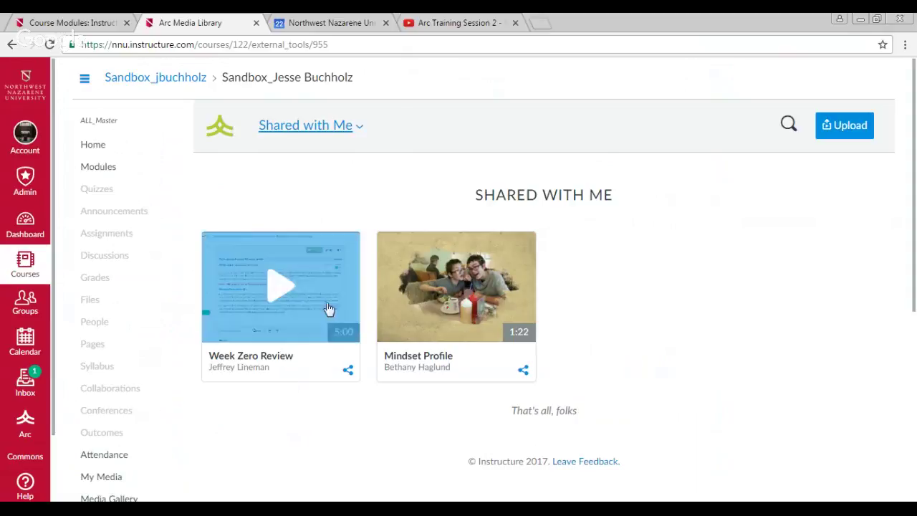
Step: Open the shared Week Zero Review video and inspect its sharing links and the people permission options
{"action": "left_click", "coordinate": [298, 366]}
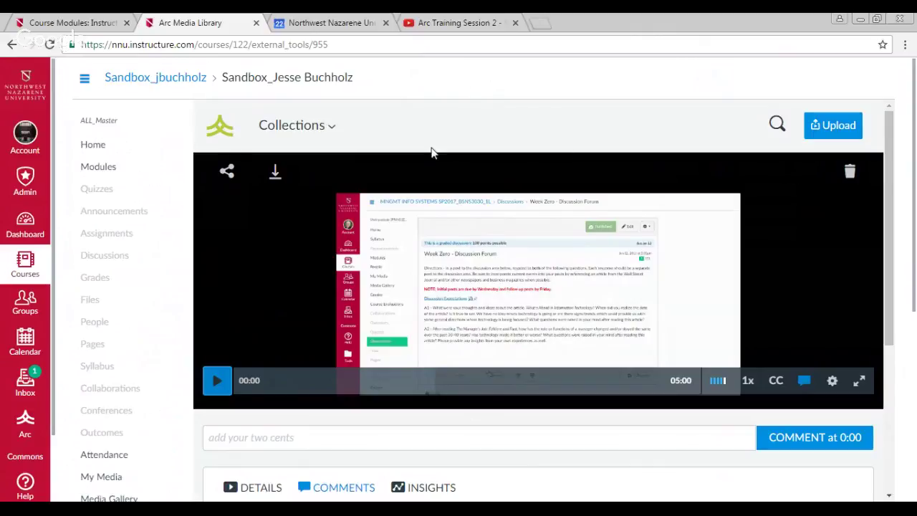
{"action": "left_click", "coordinate": [227, 171]}
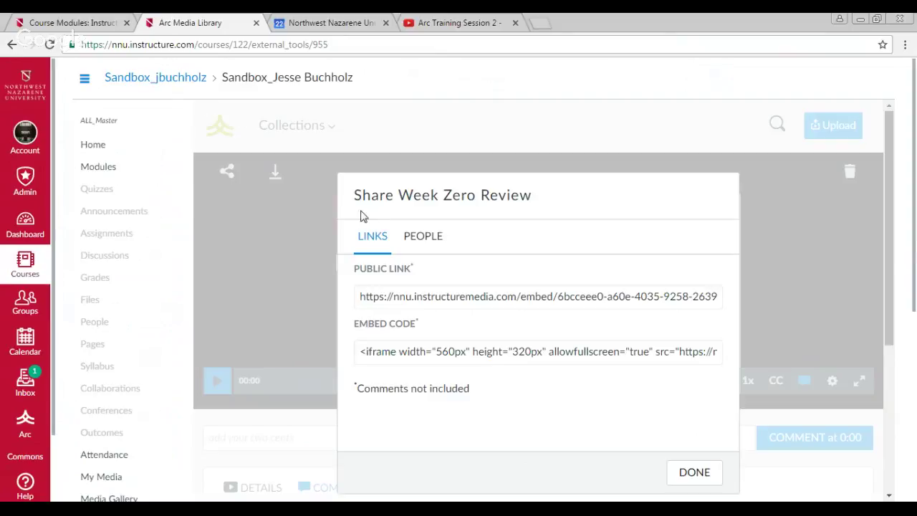
{"action": "left_click", "coordinate": [426, 240]}
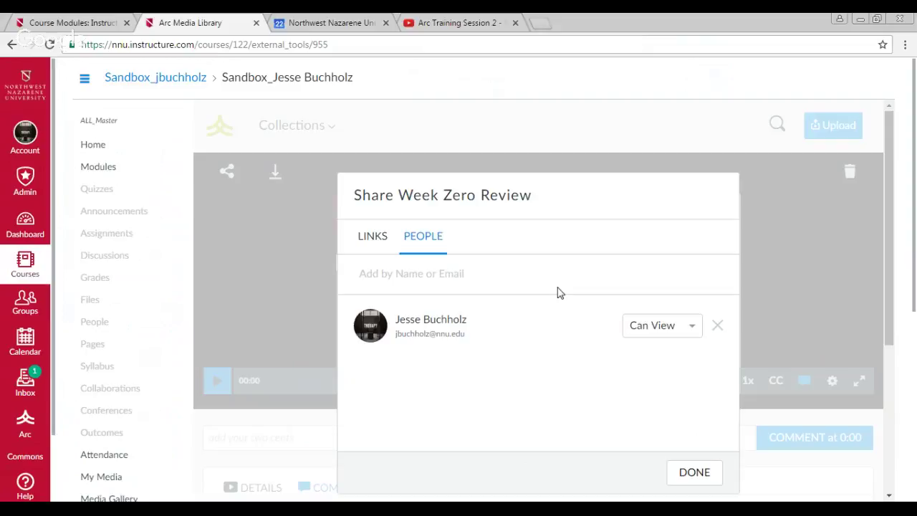
{"action": "left_click", "coordinate": [700, 328]}
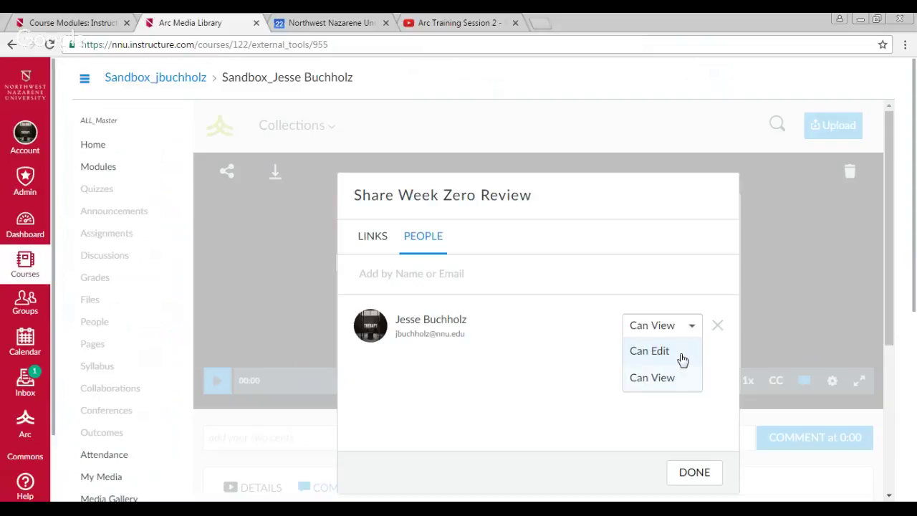
{"action": "left_click", "coordinate": [725, 358]}
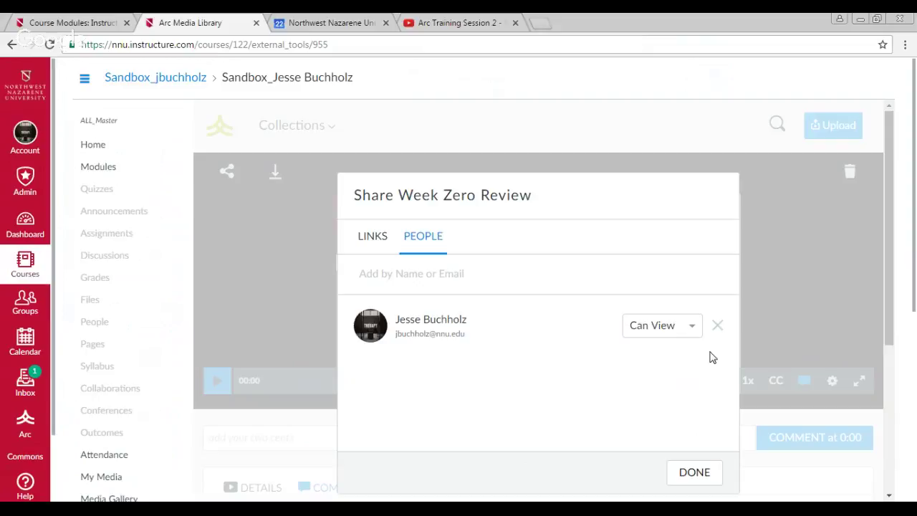
{"action": "left_click", "coordinate": [689, 472]}
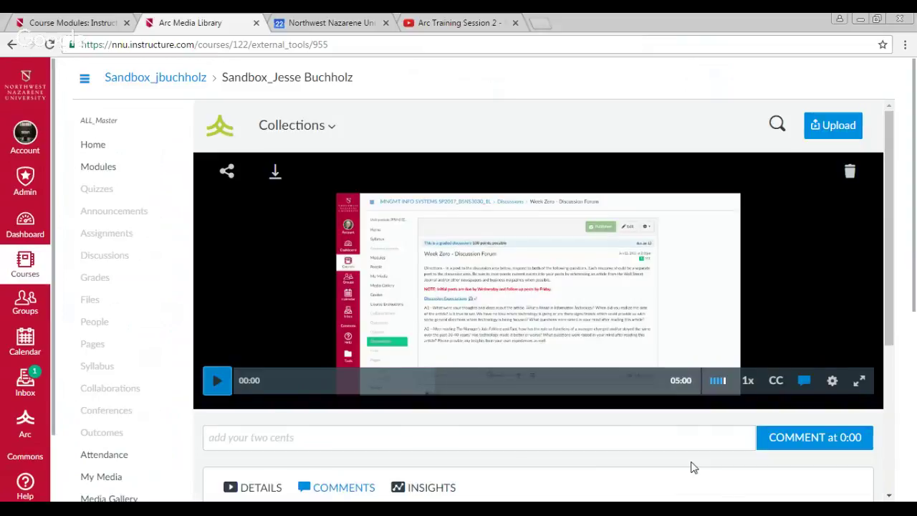
Step: Examine the video's playback speed, caption and quality controls and the comments area below the player
{"action": "scroll", "coordinate": [692, 467], "scroll_direction": "down", "scroll_amount": 1}
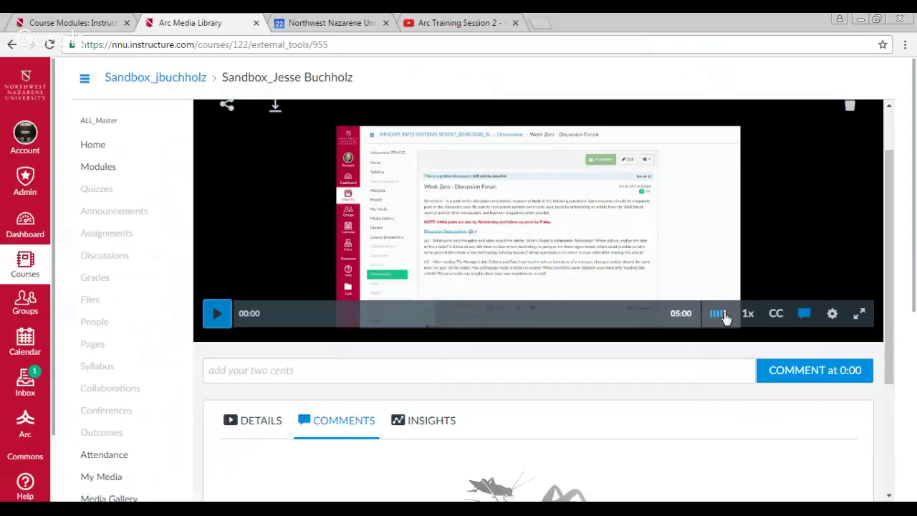
{"action": "mouse_move", "coordinate": [749, 317]}
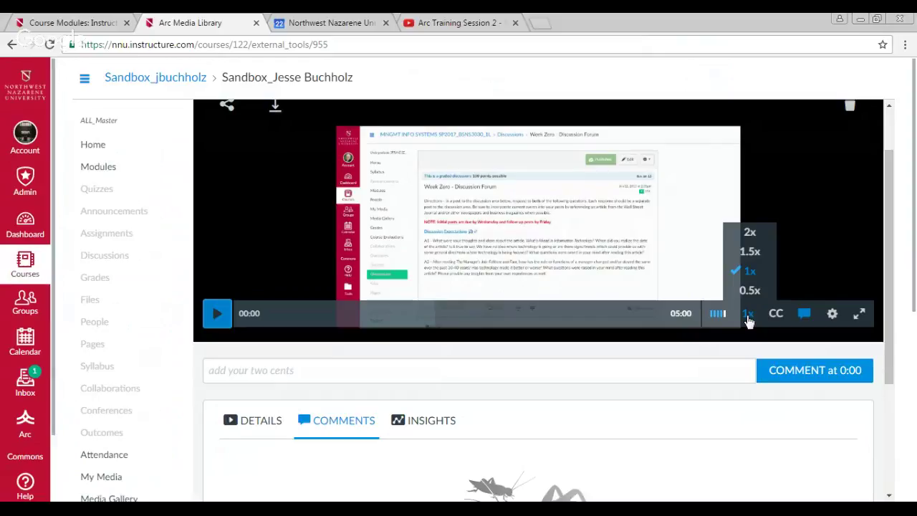
{"action": "mouse_move", "coordinate": [778, 313]}
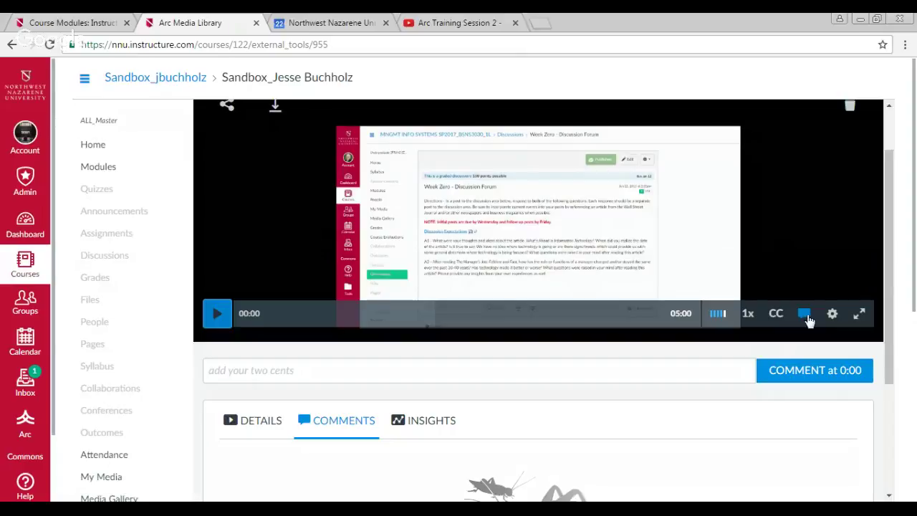
{"action": "mouse_move", "coordinate": [835, 322]}
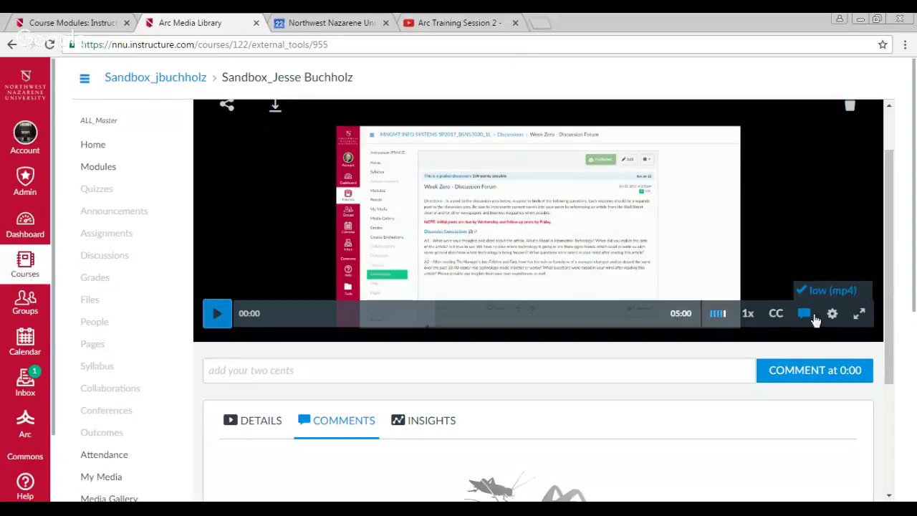
{"action": "scroll", "coordinate": [771, 311], "scroll_direction": "down", "scroll_amount": 2}
{"action": "scroll", "coordinate": [771, 311], "scroll_direction": "down", "scroll_amount": 3}
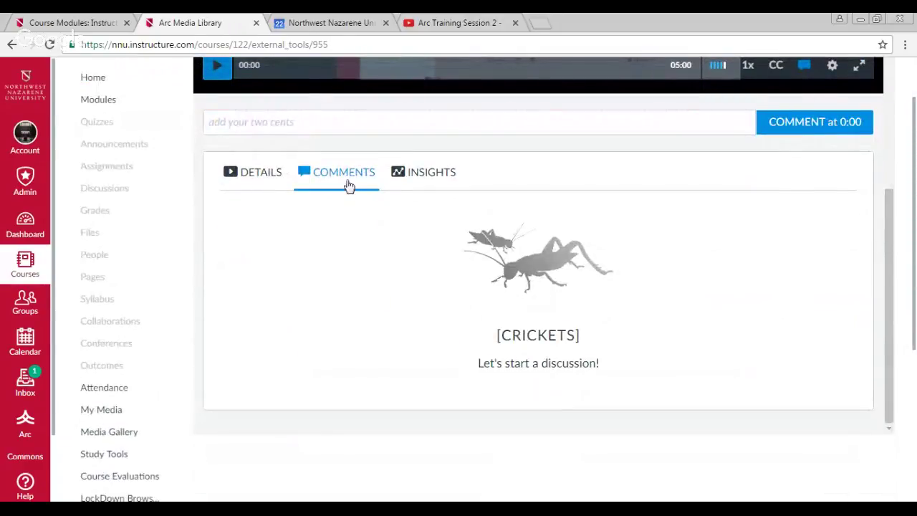
{"action": "scroll", "coordinate": [351, 185], "scroll_direction": "up", "scroll_amount": 4}
{"action": "scroll", "coordinate": [480, 224], "scroll_direction": "up", "scroll_amount": 2}
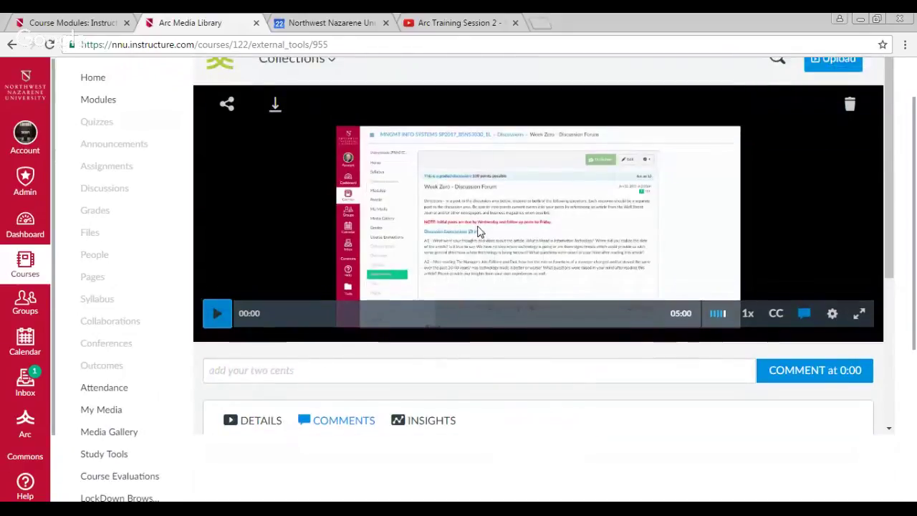
Step: Post the comment "This is a video that was shared with me." at the 0:00 mark of the video
{"action": "scroll", "coordinate": [479, 225], "scroll_direction": "down", "scroll_amount": 1}
{"action": "scroll", "coordinate": [481, 225], "scroll_direction": "down", "scroll_amount": 1}
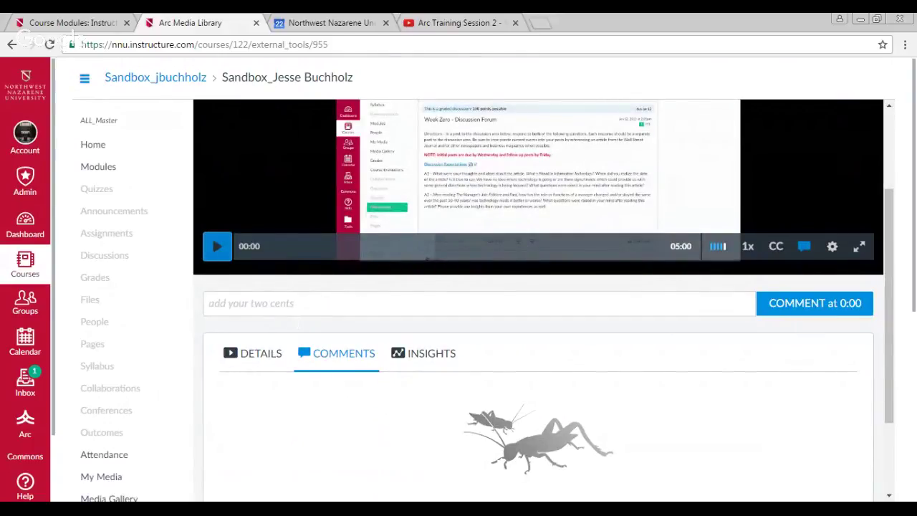
{"action": "left_click", "coordinate": [298, 306]}
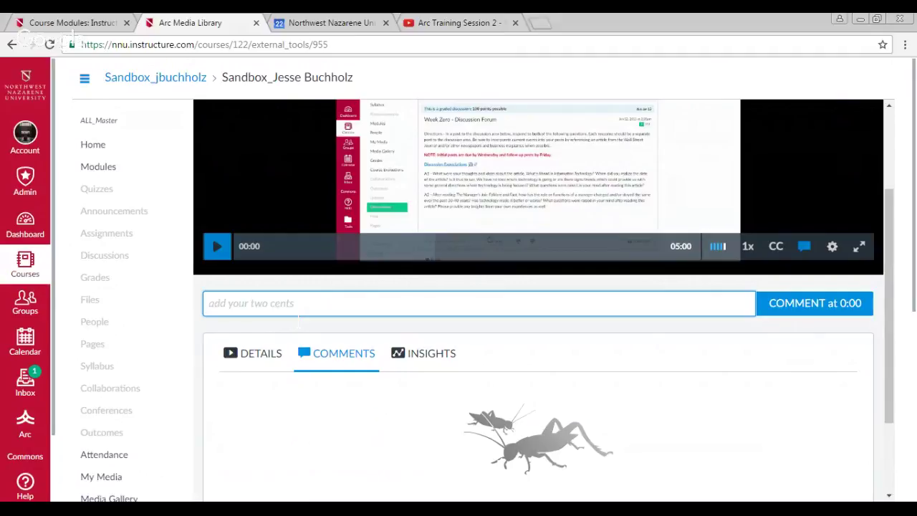
{"action": "type", "text": "This is a video "}
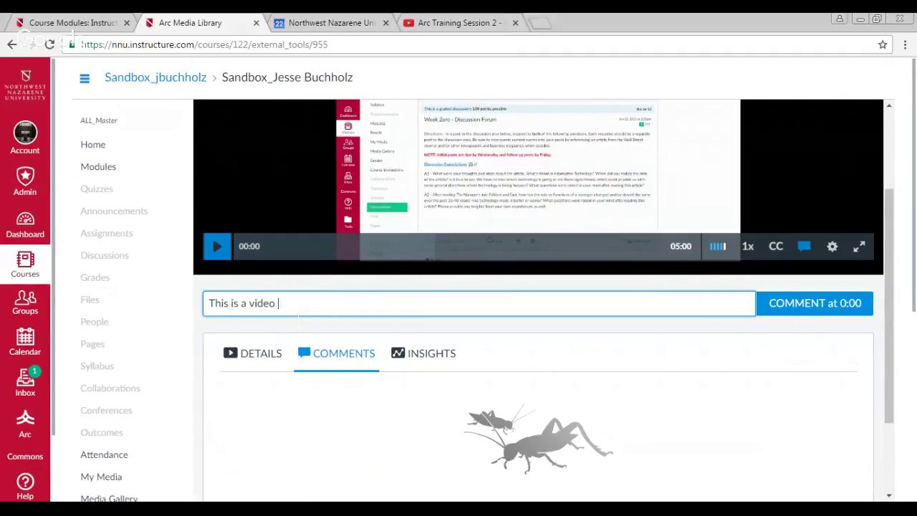
{"action": "type", "text": "that was shared with me."}
{"action": "left_click", "coordinate": [809, 311]}
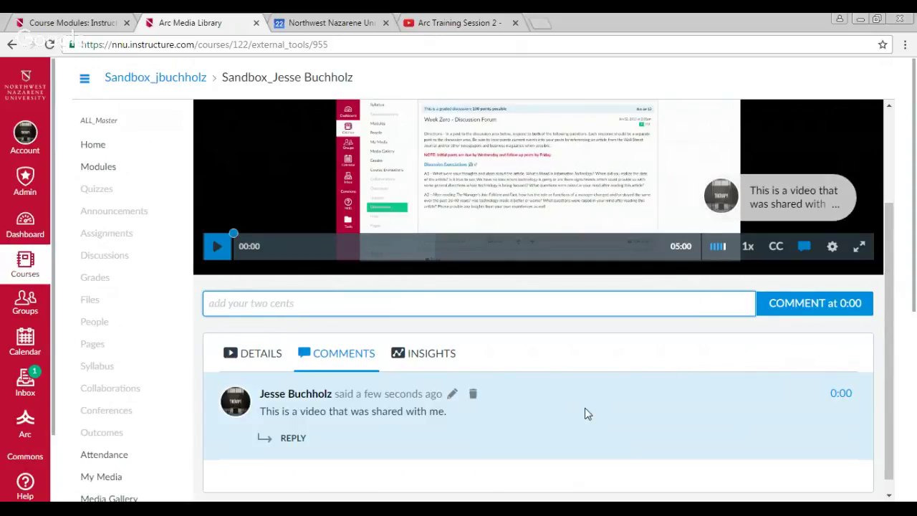
Step: Play the video, skip ahead to about 1:02 on the timeline and pause it
{"action": "scroll", "coordinate": [580, 413], "scroll_direction": "up", "scroll_amount": 1}
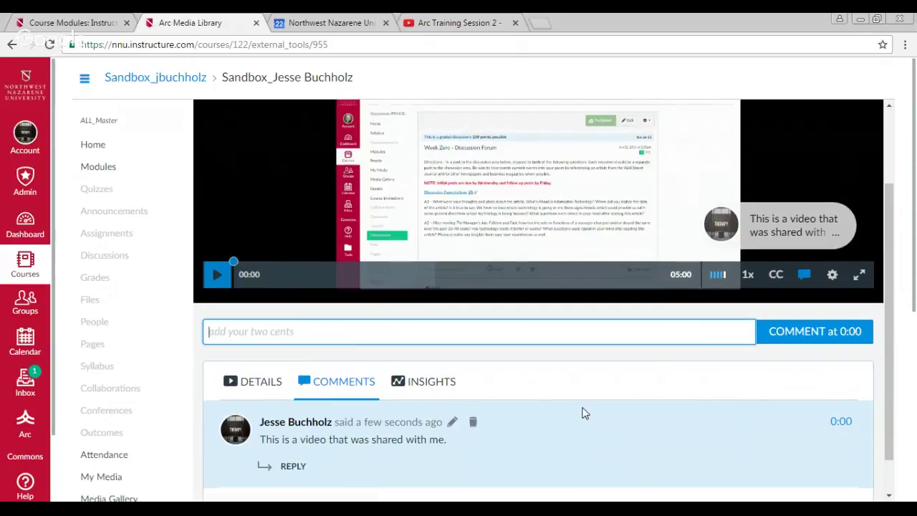
{"action": "scroll", "coordinate": [582, 414], "scroll_direction": "up", "scroll_amount": 3}
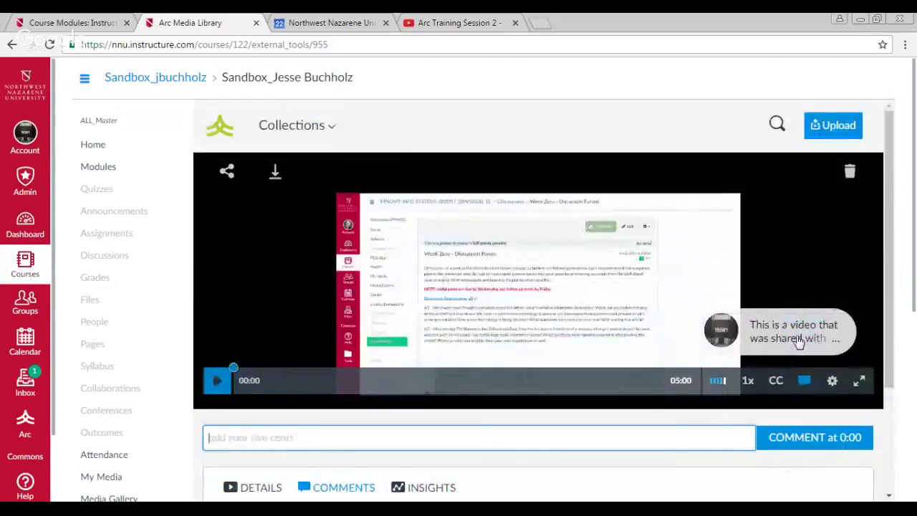
{"action": "left_click", "coordinate": [220, 380]}
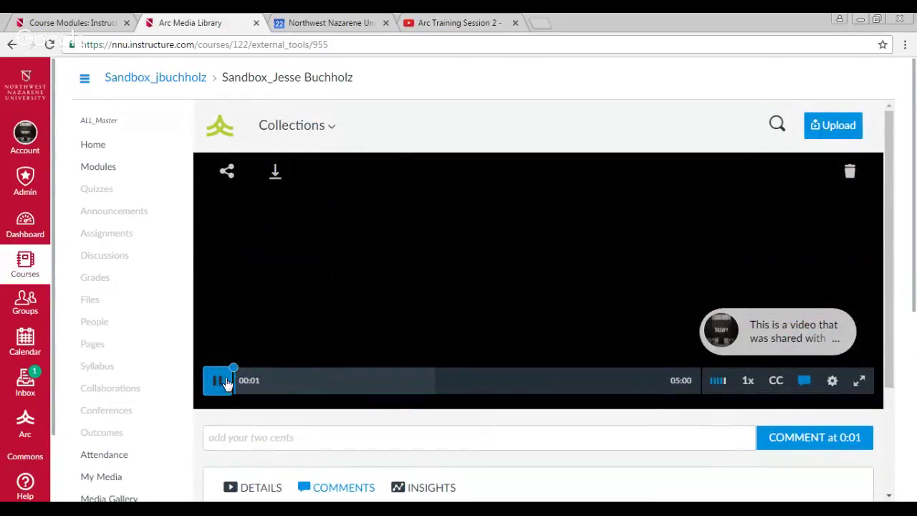
{"action": "left_click", "coordinate": [331, 380]}
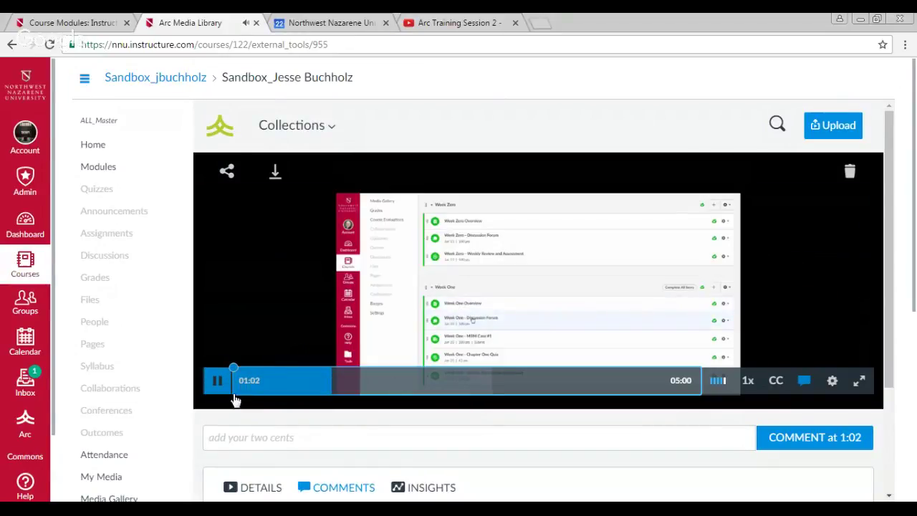
{"action": "left_click", "coordinate": [216, 381]}
Step: Post the comment "that is a great point" at the 1:03 mark of the video
{"action": "scroll", "coordinate": [337, 359], "scroll_direction": "down", "scroll_amount": 2}
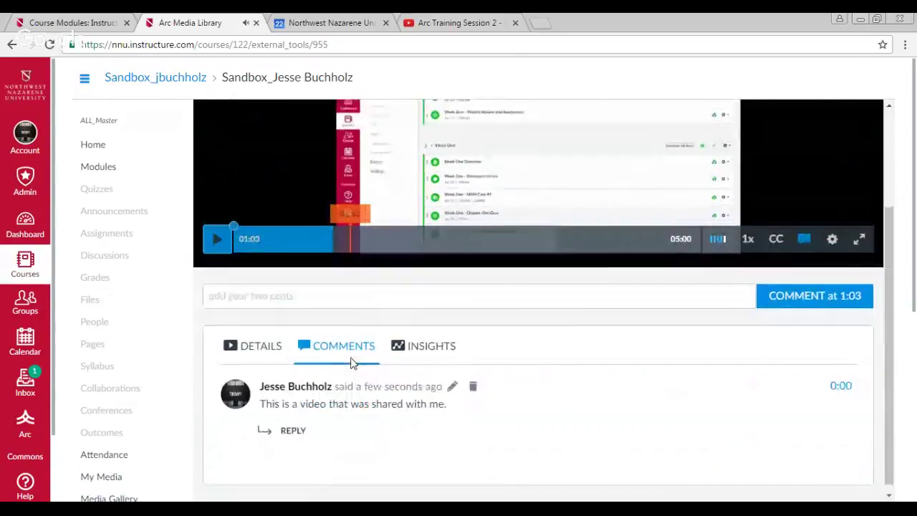
{"action": "left_click", "coordinate": [312, 296]}
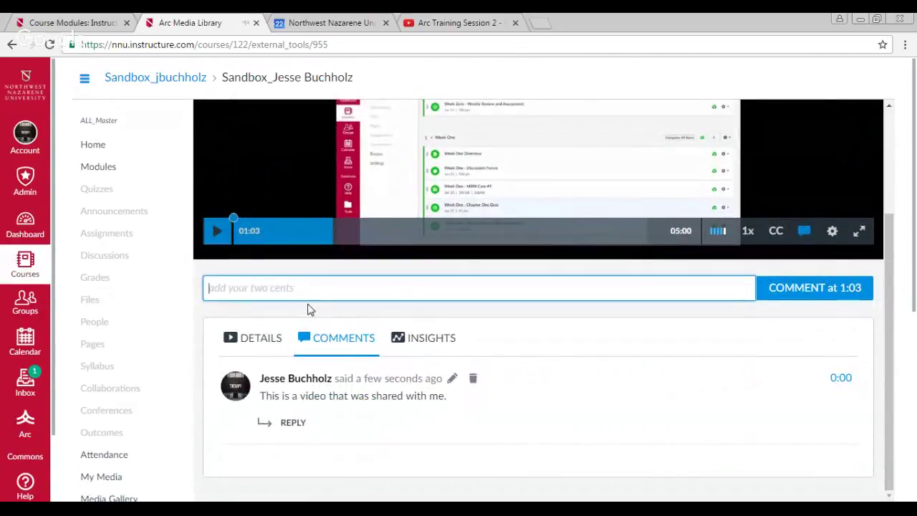
{"action": "type", "text": "th"}
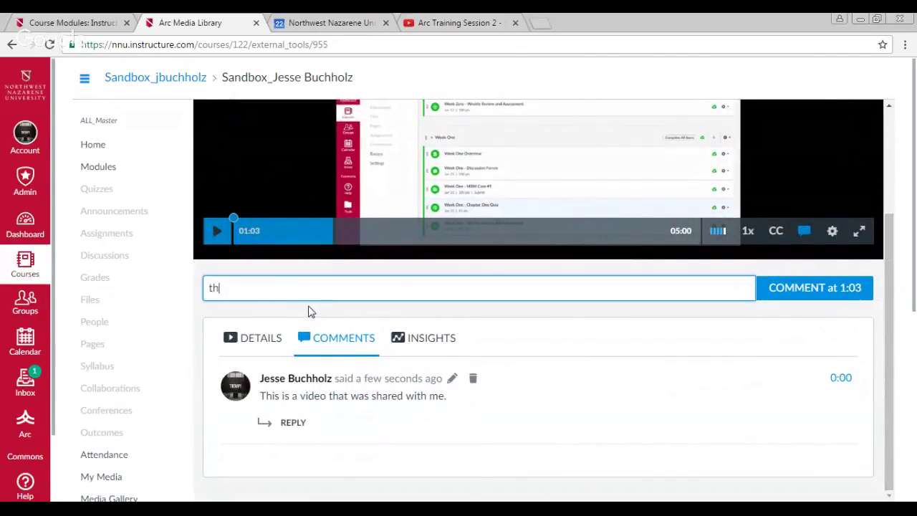
{"action": "type", "text": "at is a great point"}
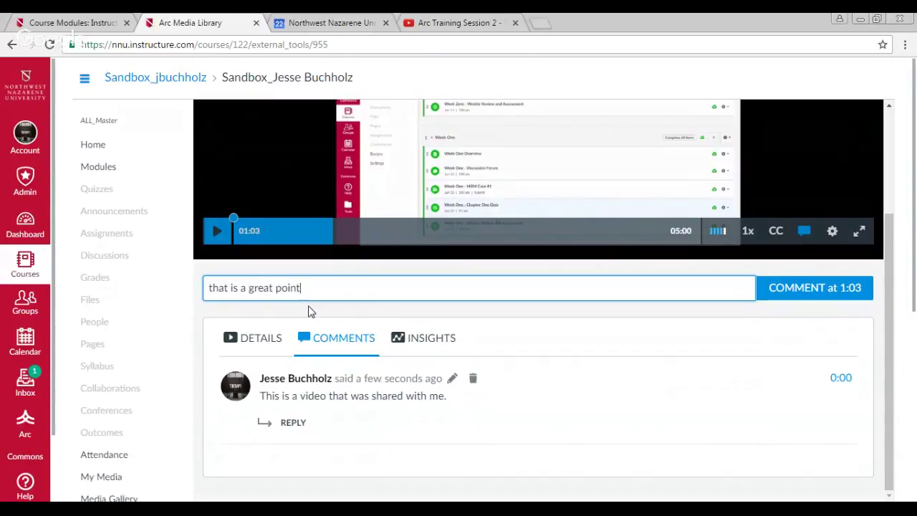
{"action": "left_click", "coordinate": [782, 291]}
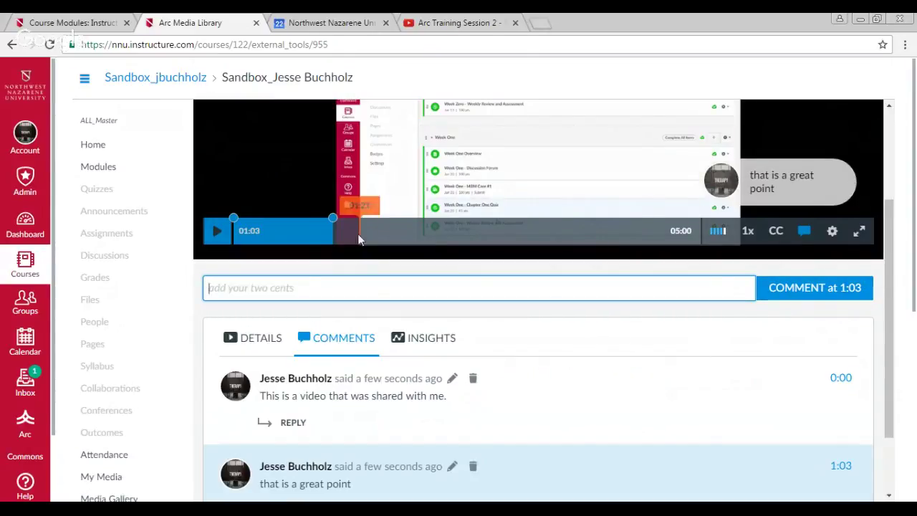
Step: Replay the video from 0:49 past the second comment marker and pause it at about 1:07
{"action": "left_click", "coordinate": [311, 229]}
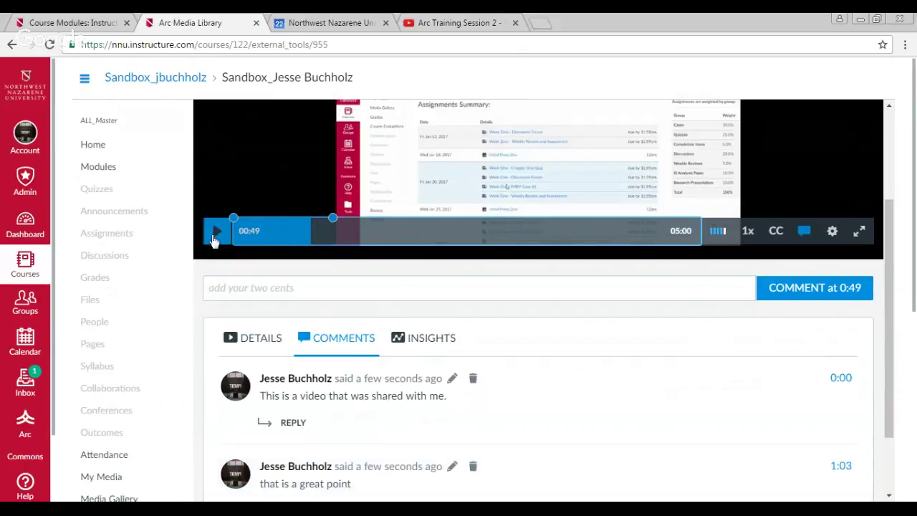
{"action": "left_click", "coordinate": [217, 235]}
{"action": "scroll", "coordinate": [586, 404], "scroll_direction": "up", "scroll_amount": 1}
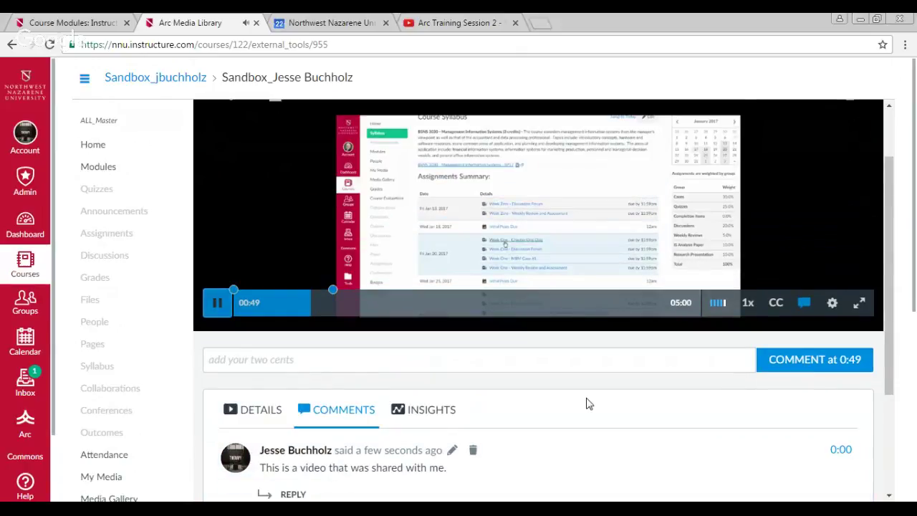
{"action": "scroll", "coordinate": [586, 404], "scroll_direction": "up", "scroll_amount": 1}
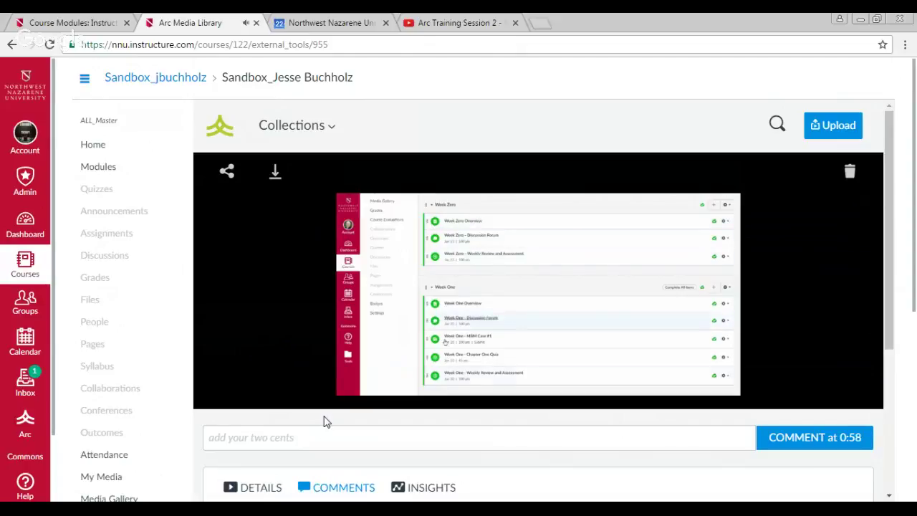
{"action": "mouse_move", "coordinate": [292, 398]}
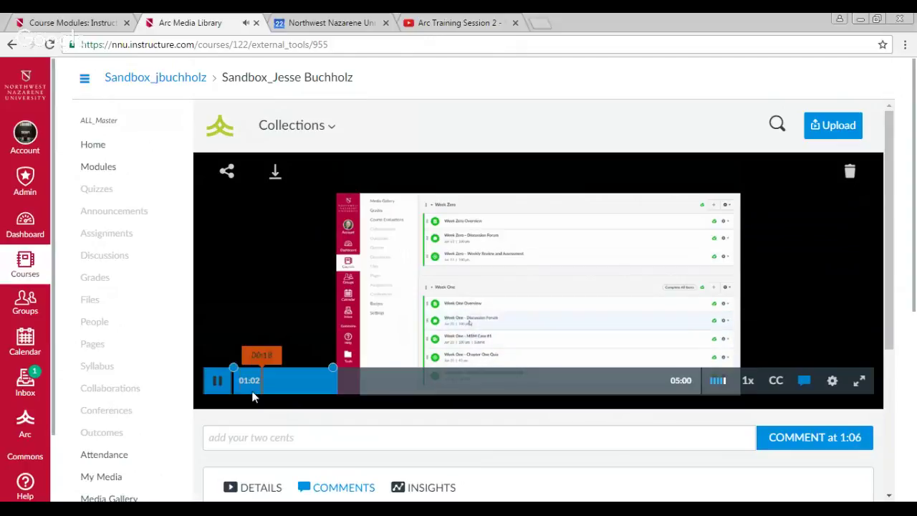
{"action": "left_click", "coordinate": [220, 385]}
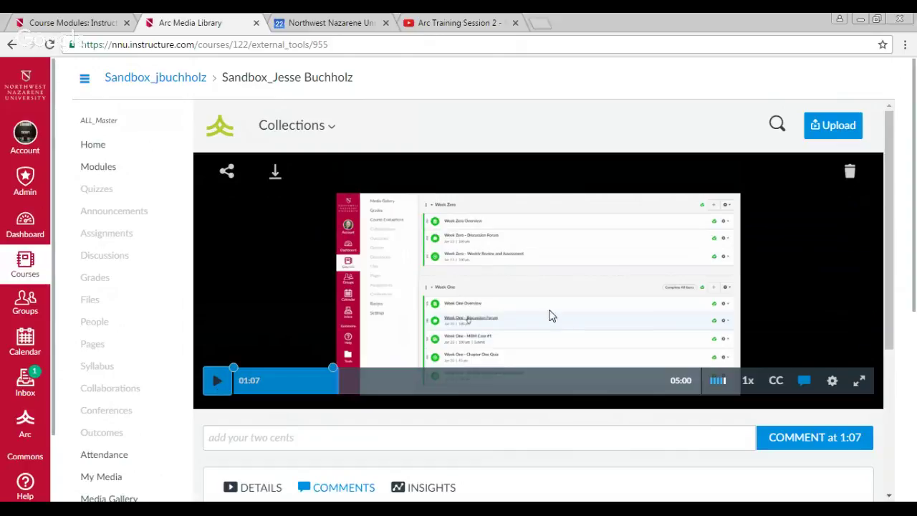
Step: Jump playback to the moment of the "that is a great point" comment through its timestamp, and pause at about 1:21
{"action": "scroll", "coordinate": [568, 351], "scroll_direction": "down", "scroll_amount": 3}
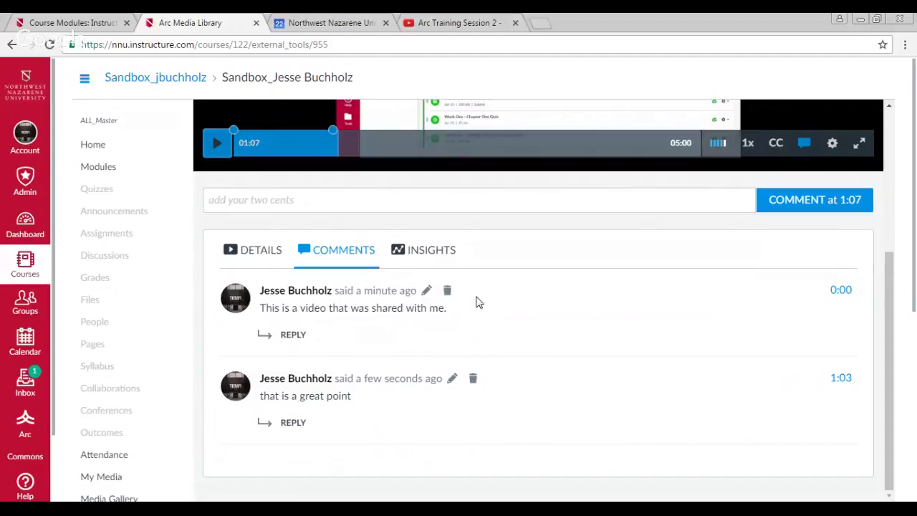
{"action": "left_click", "coordinate": [842, 379]}
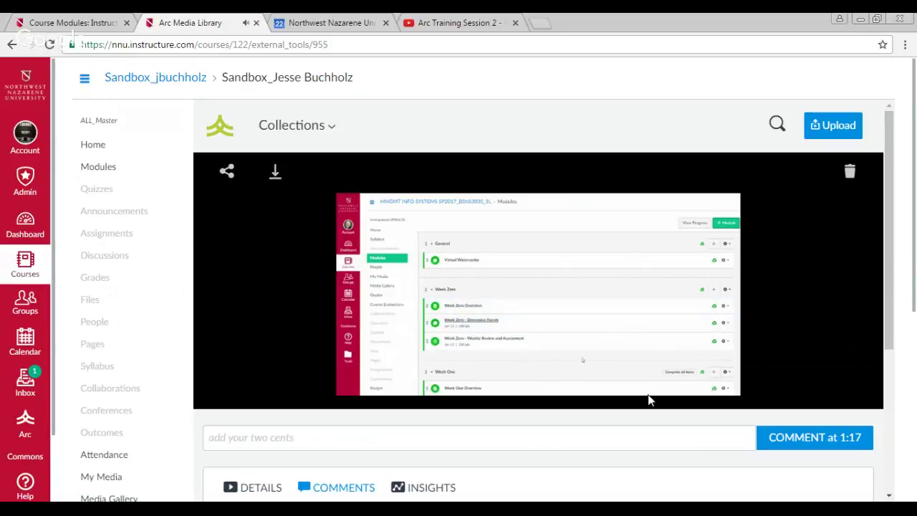
{"action": "mouse_move", "coordinate": [668, 374]}
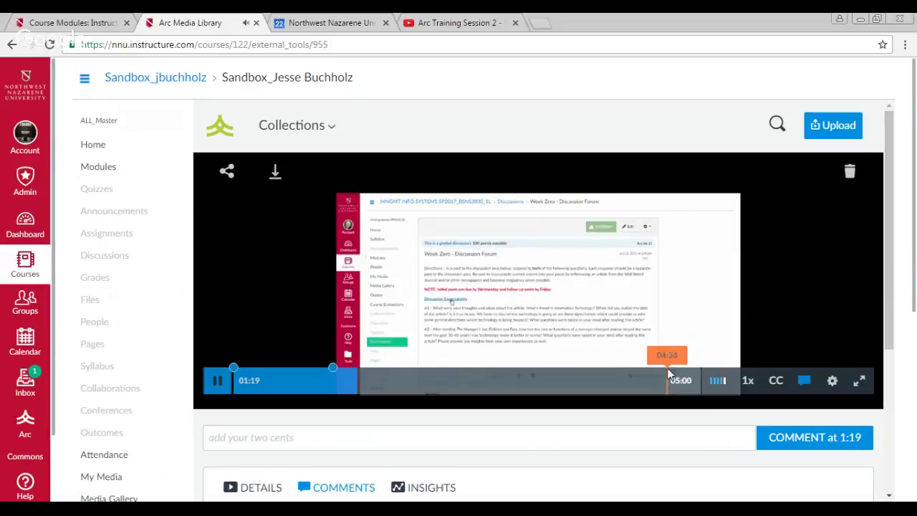
{"action": "left_click", "coordinate": [217, 380]}
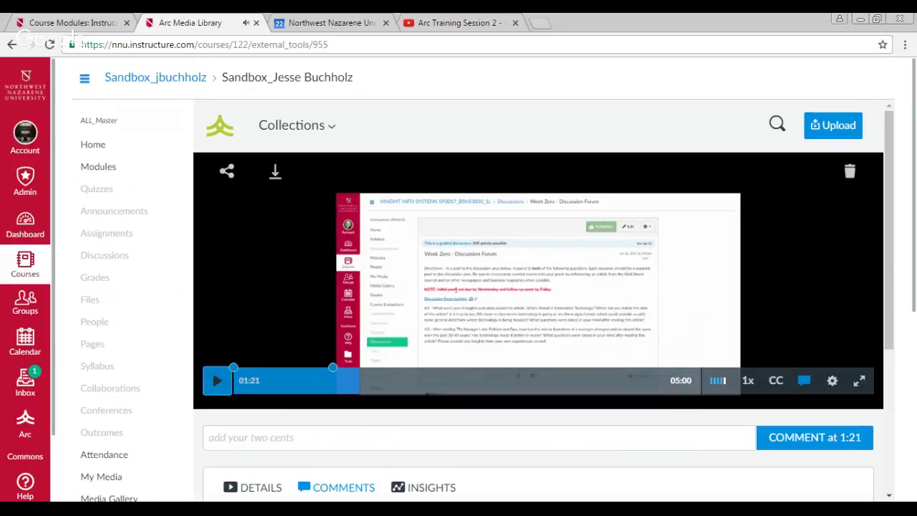
Step: View the Week Zero Review video's details below the player
{"action": "scroll", "coordinate": [601, 446], "scroll_direction": "down", "scroll_amount": 1}
{"action": "scroll", "coordinate": [601, 446], "scroll_direction": "down", "scroll_amount": 2}
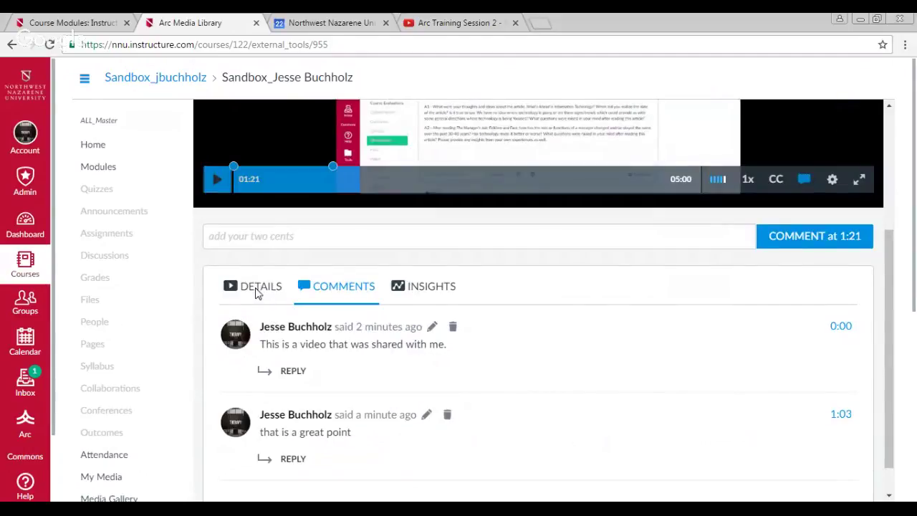
{"action": "left_click", "coordinate": [256, 288]}
{"action": "scroll", "coordinate": [258, 292], "scroll_direction": "down", "scroll_amount": 3}
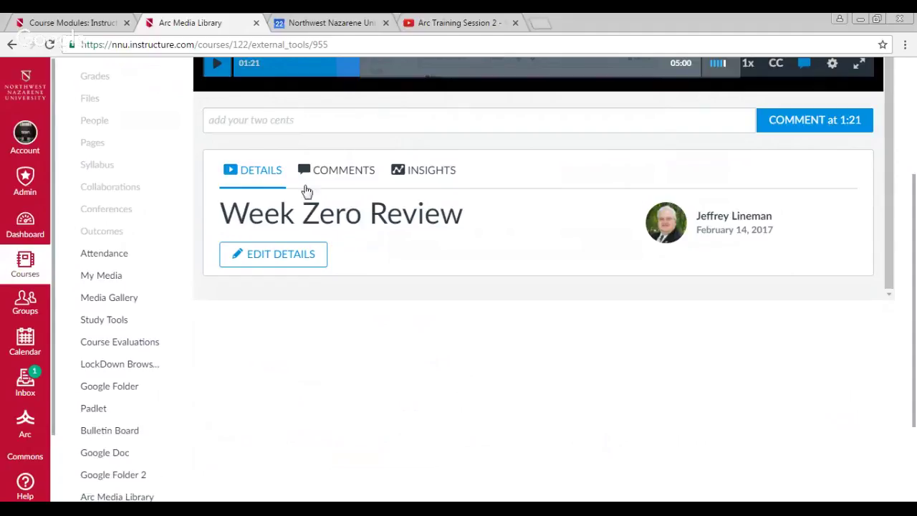
Step: Open the video's insights and examine the All Viewers chart and the list of viewers
{"action": "left_click", "coordinate": [430, 178]}
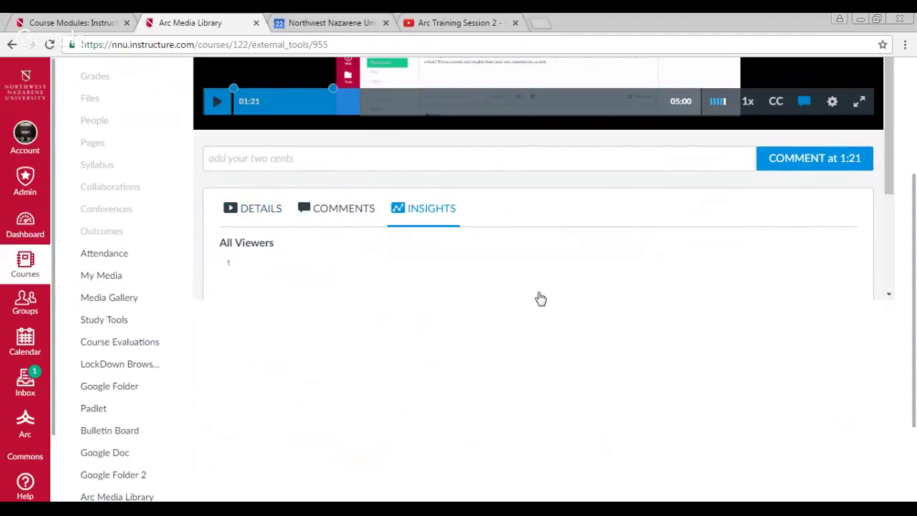
{"action": "scroll", "coordinate": [459, 372], "scroll_direction": "down", "scroll_amount": 2}
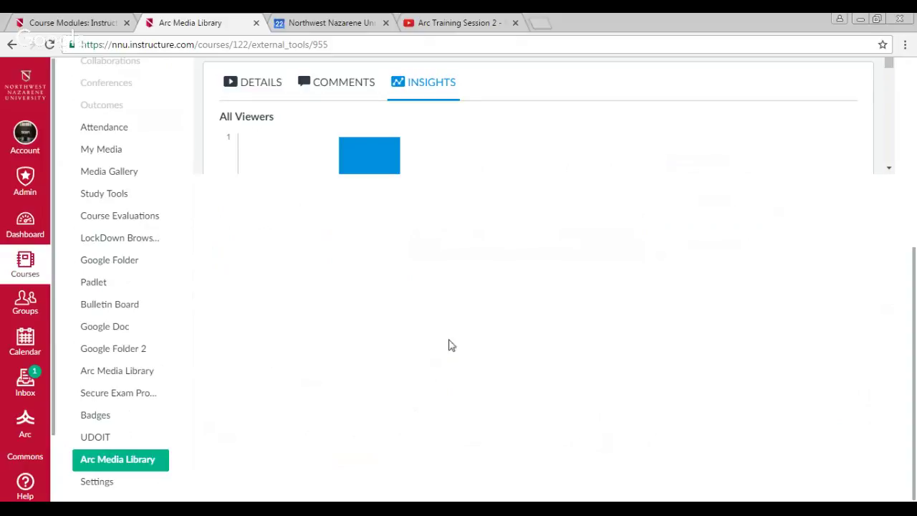
{"action": "scroll", "coordinate": [533, 192], "scroll_direction": "up", "scroll_amount": 3}
{"action": "scroll", "coordinate": [532, 192], "scroll_direction": "down", "scroll_amount": 2}
{"action": "scroll", "coordinate": [533, 192], "scroll_direction": "down", "scroll_amount": 1}
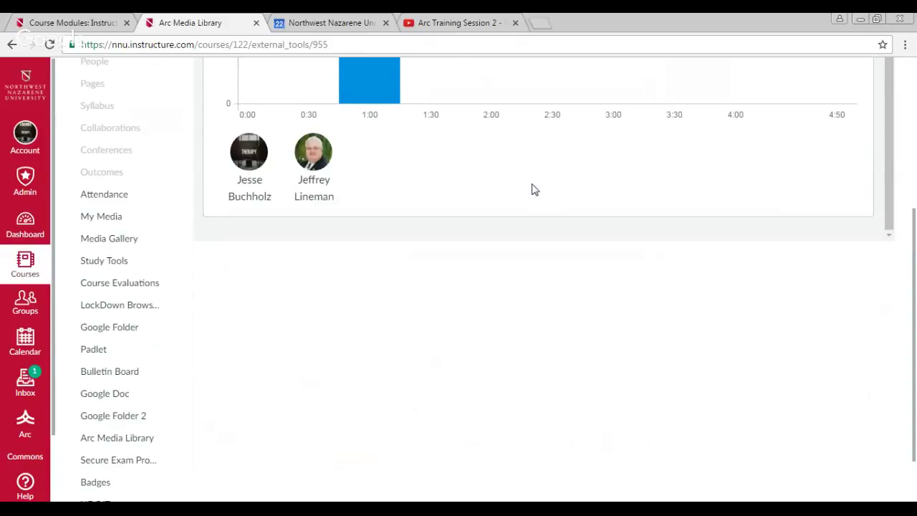
{"action": "scroll", "coordinate": [423, 378], "scroll_direction": "down", "scroll_amount": 1}
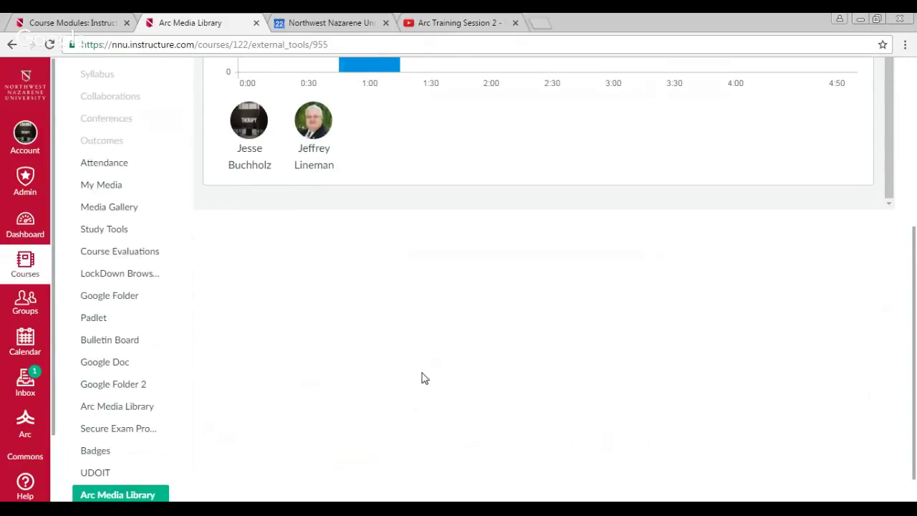
{"action": "scroll", "coordinate": [865, 371], "scroll_direction": "up", "scroll_amount": 2}
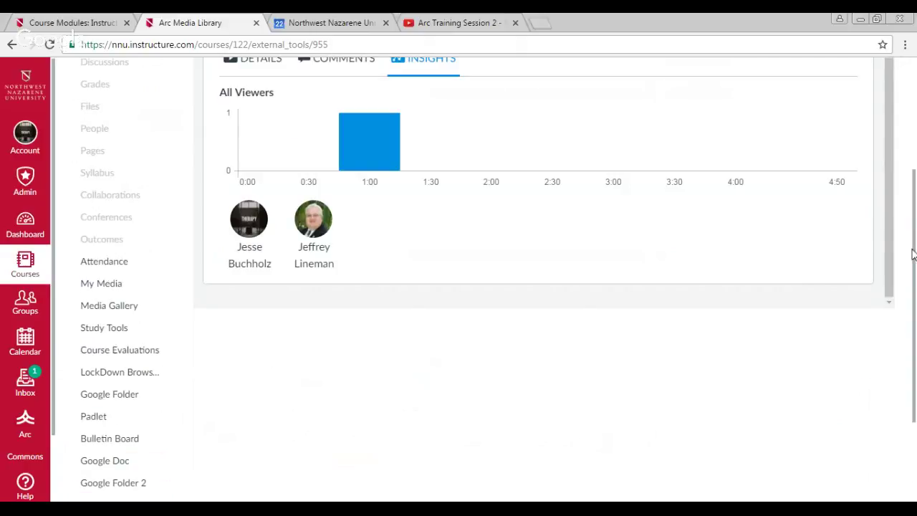
{"action": "scroll", "coordinate": [910, 262], "scroll_direction": "up", "scroll_amount": 3}
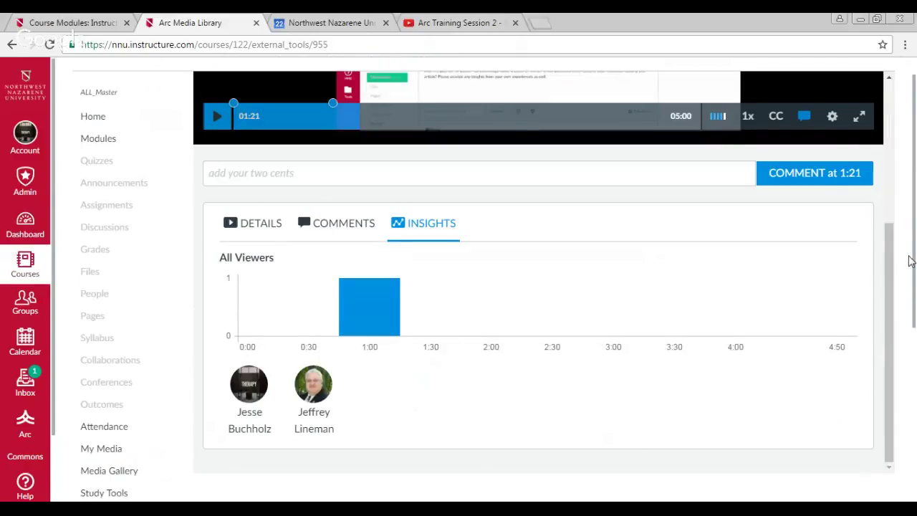
Step: View each of the two viewers' individual insights and inspect the watched segments in the commenting viewer's chart
{"action": "scroll", "coordinate": [910, 261], "scroll_direction": "down", "scroll_amount": 1}
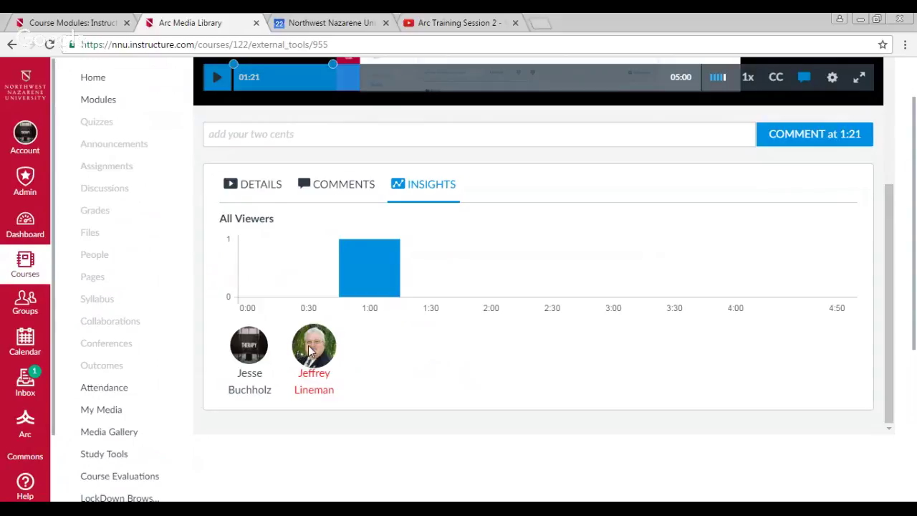
{"action": "left_click", "coordinate": [308, 348]}
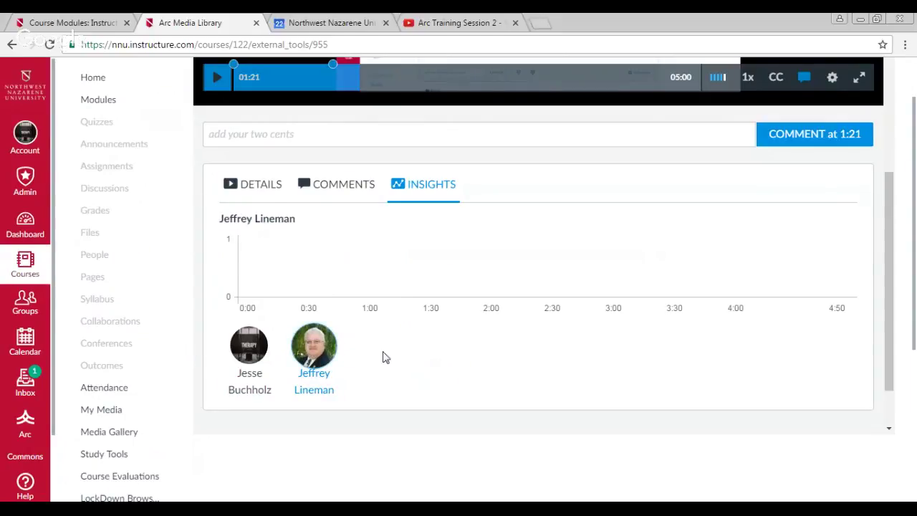
{"action": "left_click", "coordinate": [262, 358]}
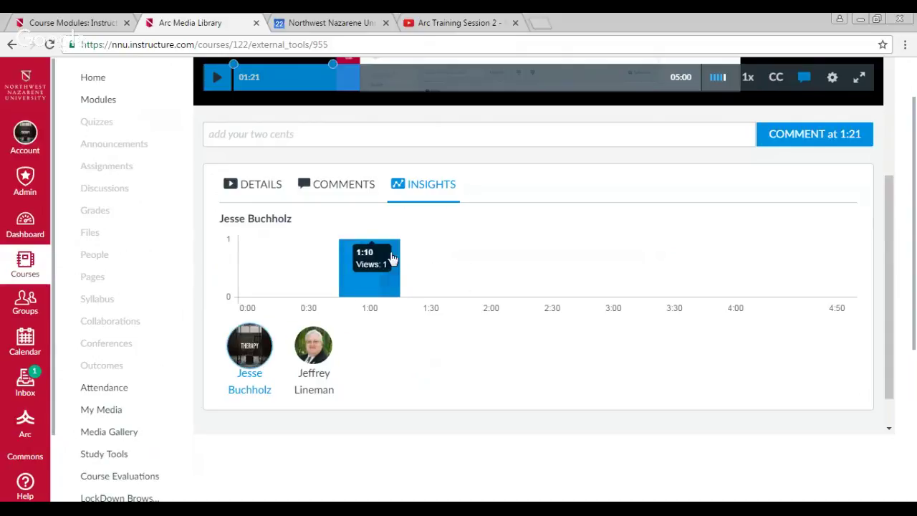
{"action": "mouse_move", "coordinate": [345, 278]}
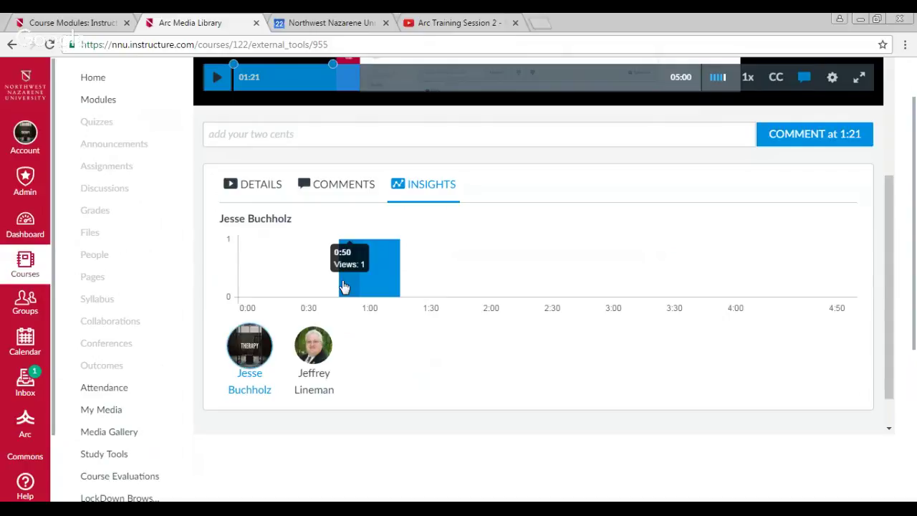
{"action": "scroll", "coordinate": [530, 296], "scroll_direction": "up", "scroll_amount": 3}
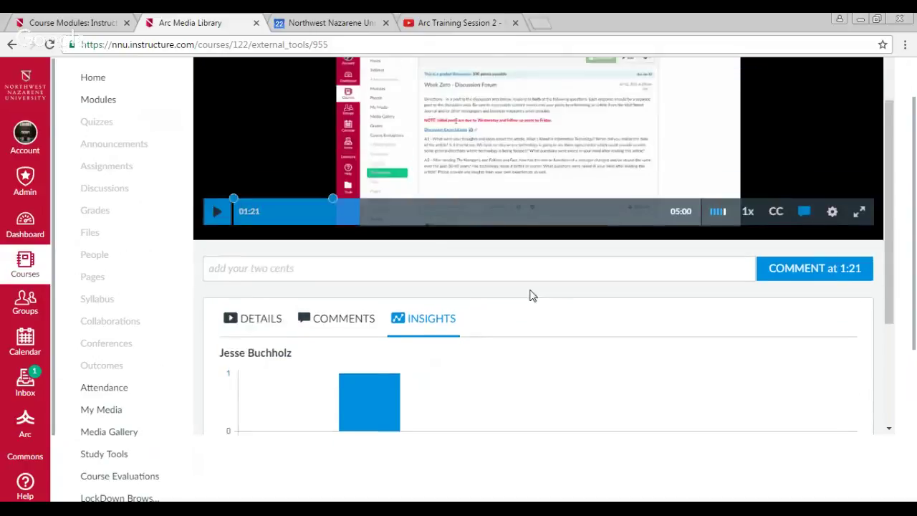
Step: Open the Test Arc page from the sandbox course's modules for editing
{"action": "scroll", "coordinate": [531, 295], "scroll_direction": "up", "scroll_amount": 2}
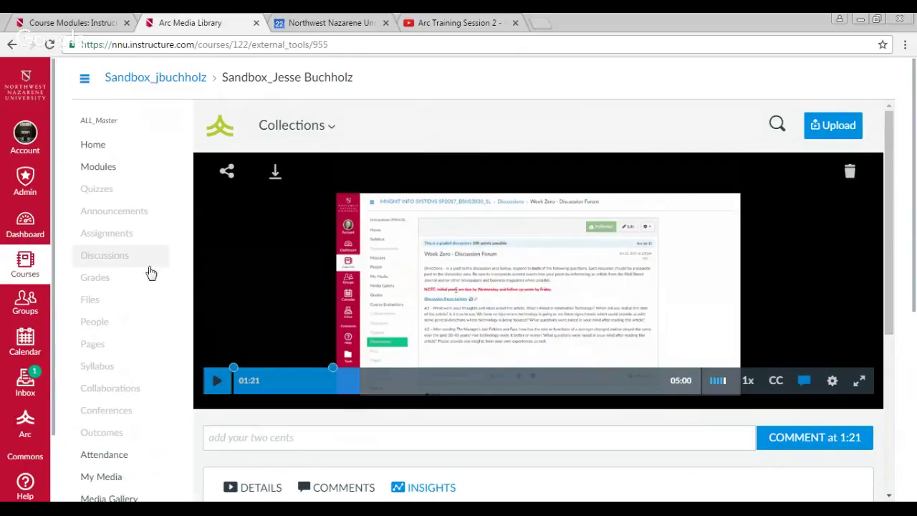
{"action": "left_click", "coordinate": [103, 167]}
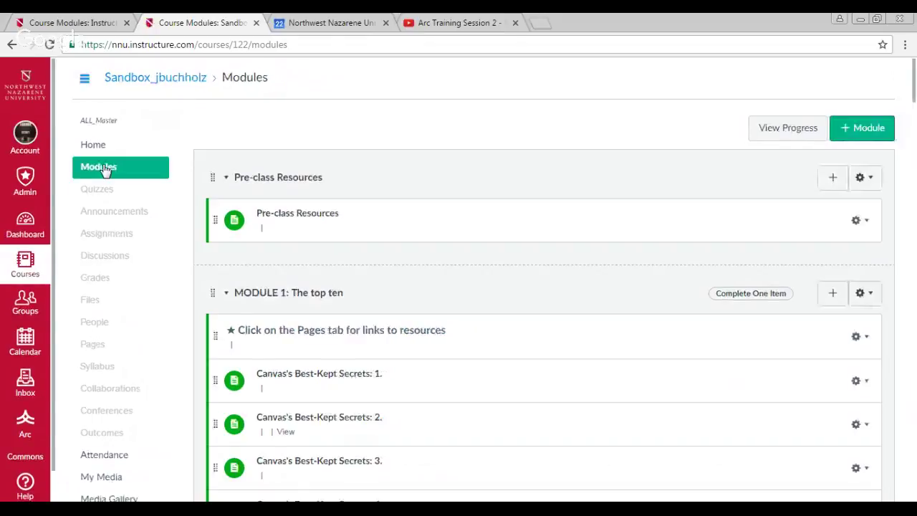
{"action": "scroll", "coordinate": [362, 256], "scroll_direction": "down", "scroll_amount": 4}
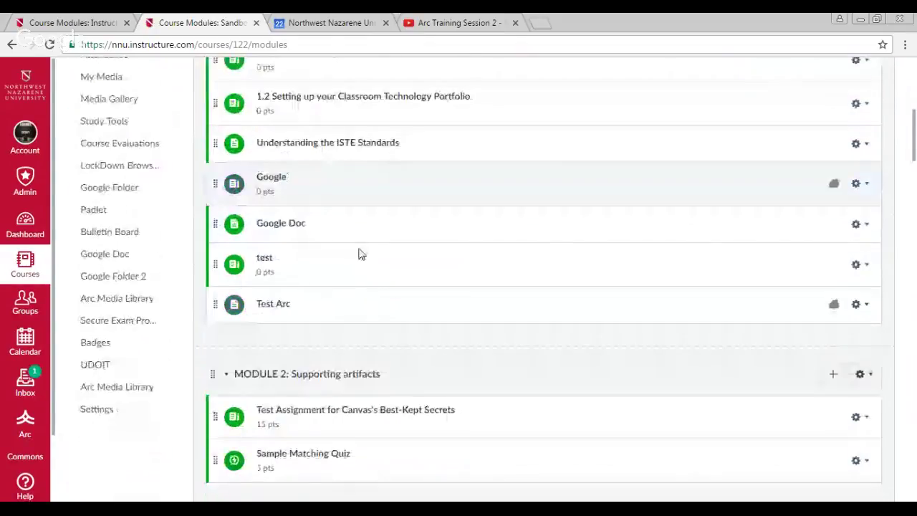
{"action": "left_click", "coordinate": [277, 171]}
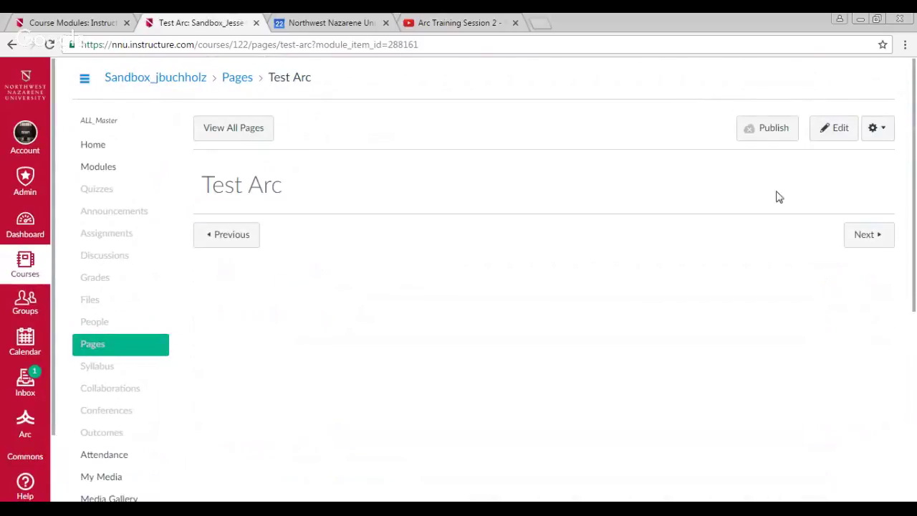
{"action": "left_click", "coordinate": [839, 133]}
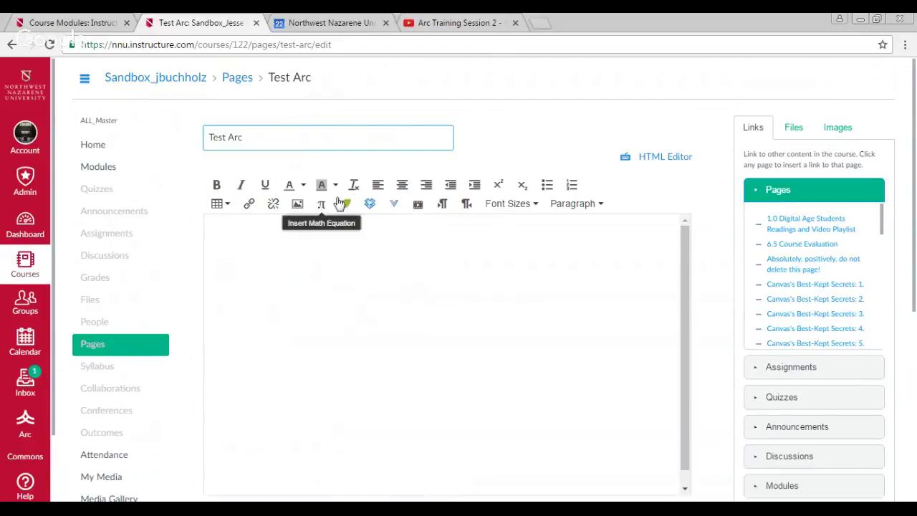
Step: Bring up the Arc Videos picker in the page editor and switch it to the Instructional Design collection
{"action": "left_click", "coordinate": [395, 207]}
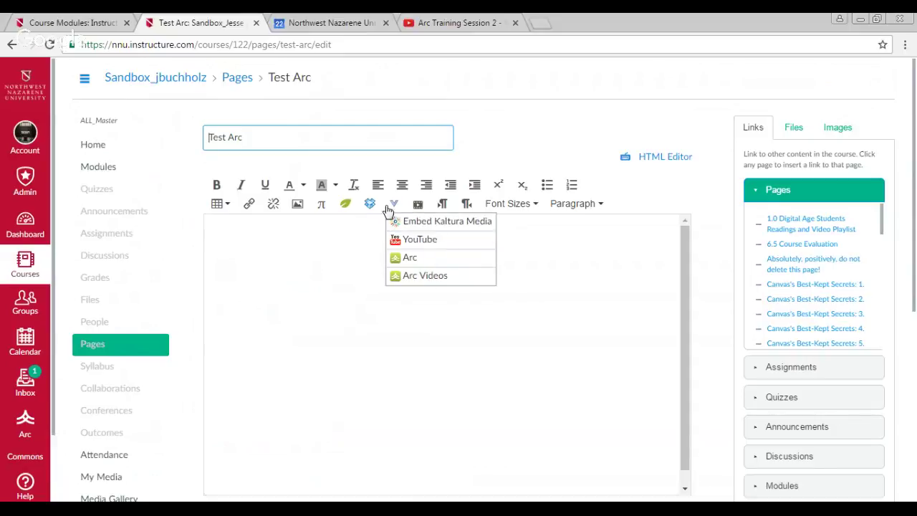
{"action": "left_click", "coordinate": [428, 279]}
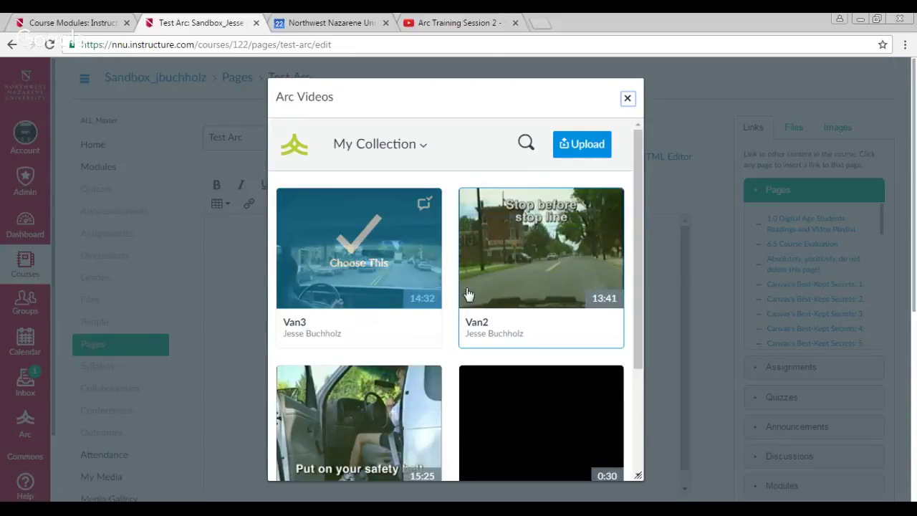
{"action": "scroll", "coordinate": [482, 300], "scroll_direction": "down", "scroll_amount": 2}
{"action": "scroll", "coordinate": [480, 298], "scroll_direction": "up", "scroll_amount": 3}
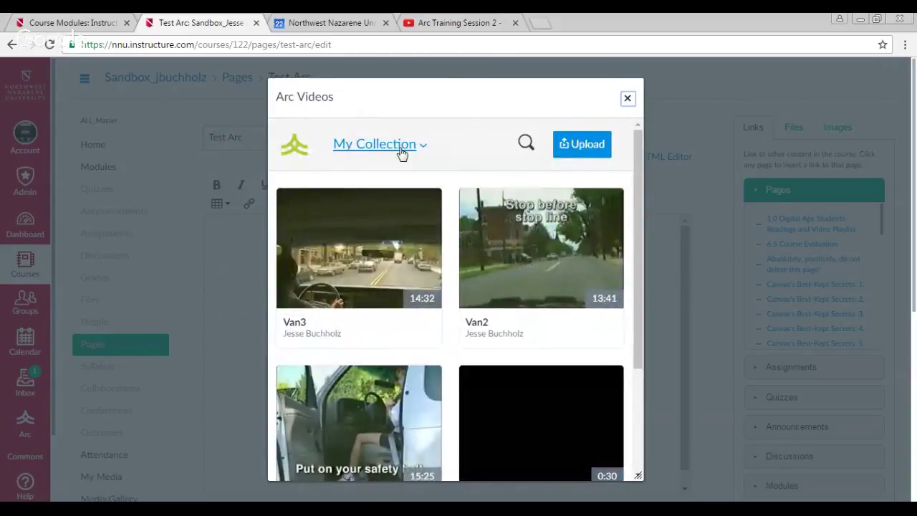
{"action": "left_click", "coordinate": [401, 150]}
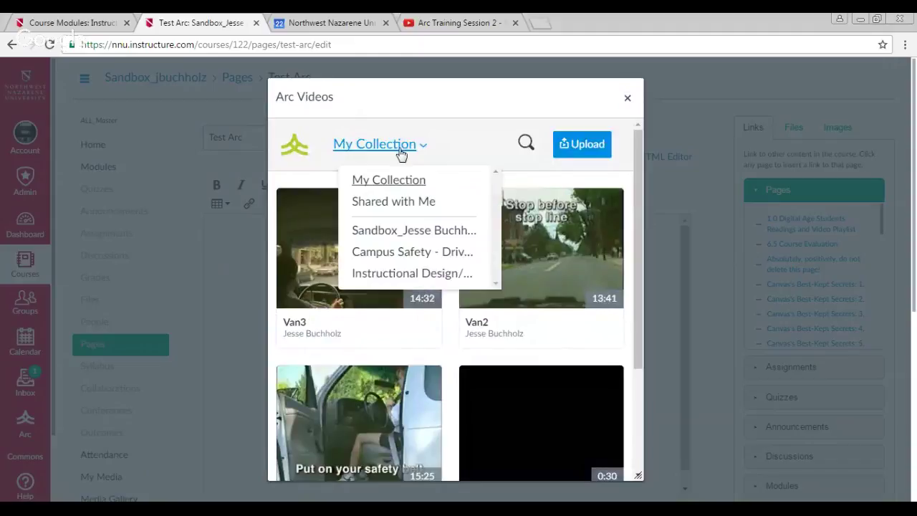
{"action": "left_click", "coordinate": [395, 275]}
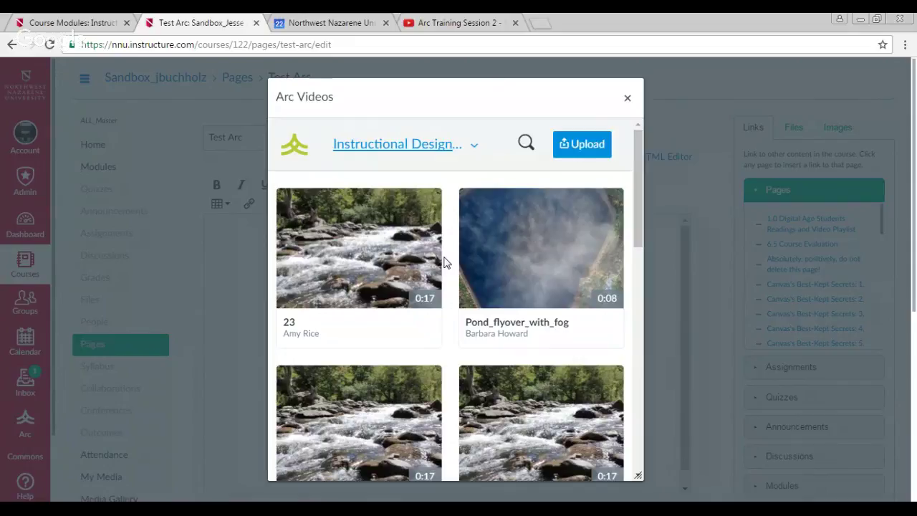
Step: Embed the video titled 23 without comments in the Test Arc page and save the page
{"action": "mouse_move", "coordinate": [399, 239]}
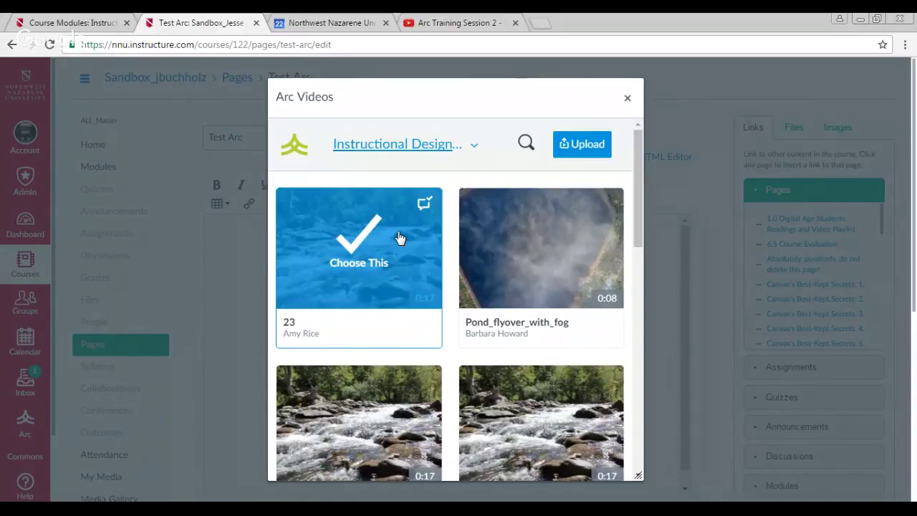
{"action": "left_click", "coordinate": [429, 208]}
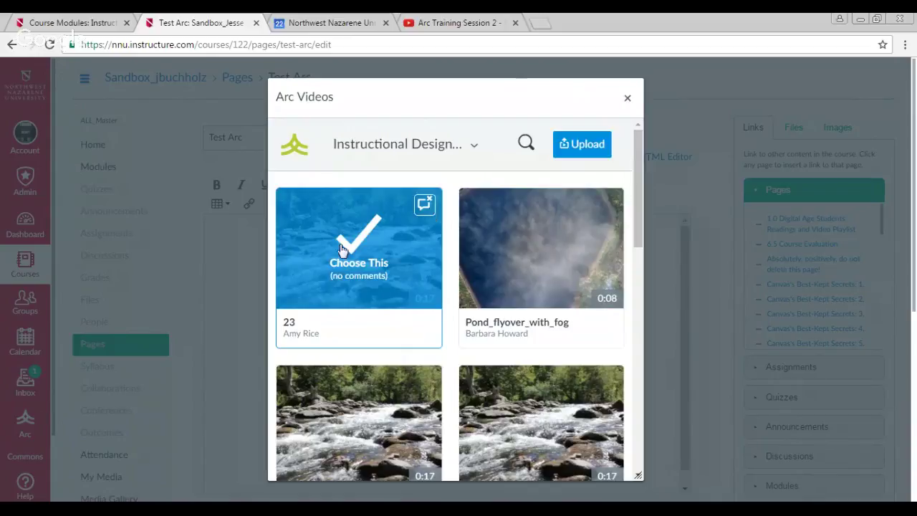
{"action": "left_click", "coordinate": [364, 254]}
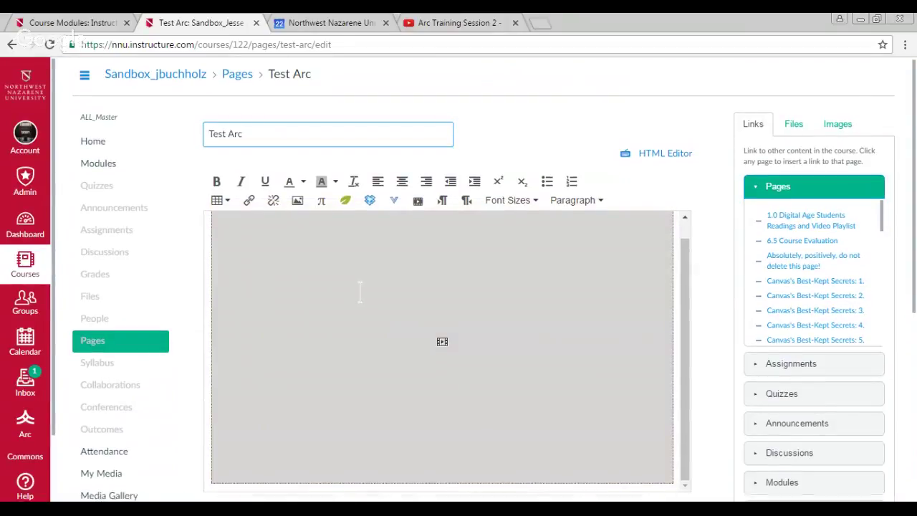
{"action": "scroll", "coordinate": [361, 292], "scroll_direction": "down", "scroll_amount": 2}
{"action": "scroll", "coordinate": [360, 291], "scroll_direction": "up", "scroll_amount": 1}
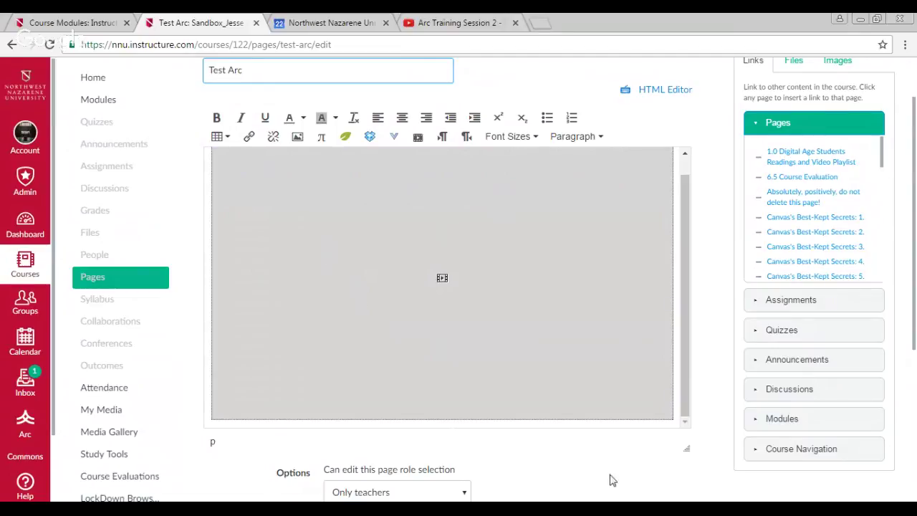
{"action": "scroll", "coordinate": [670, 469], "scroll_direction": "down", "scroll_amount": 2}
{"action": "left_click", "coordinate": [674, 403]}
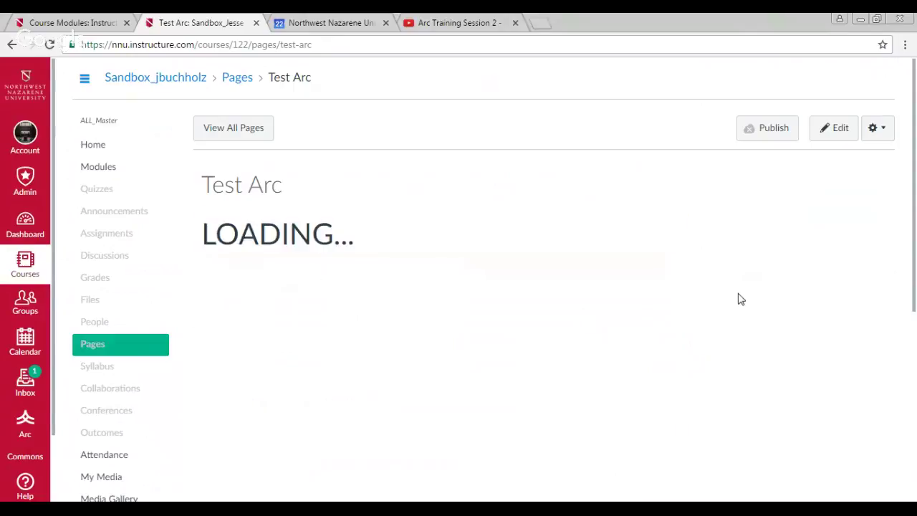
Step: Examine the embedded video's player on the Test Arc page, including its caption and comment controls
{"action": "scroll", "coordinate": [786, 298], "scroll_direction": "down", "scroll_amount": 1}
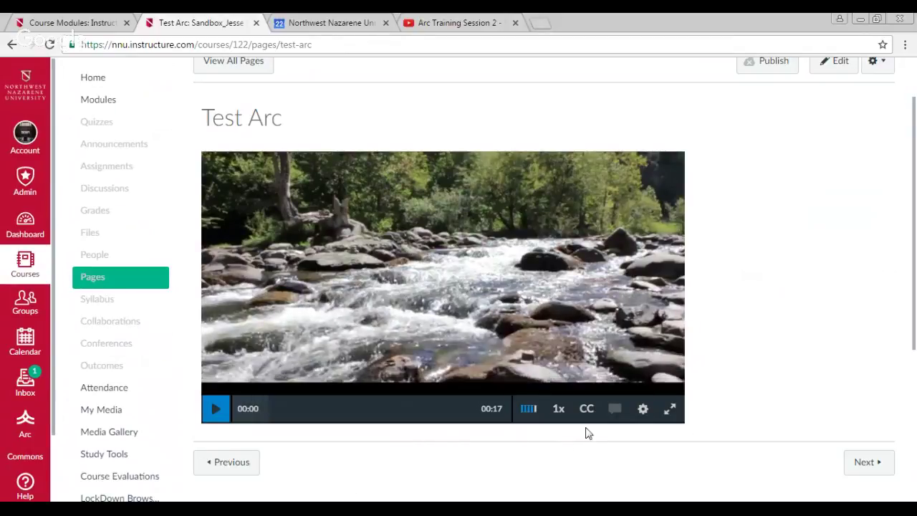
{"action": "mouse_move", "coordinate": [594, 421]}
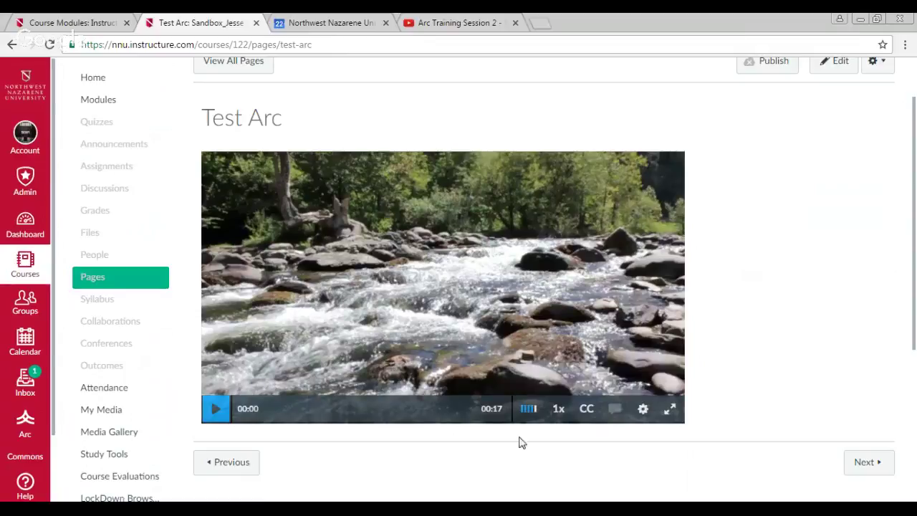
{"action": "left_click", "coordinate": [617, 409]}
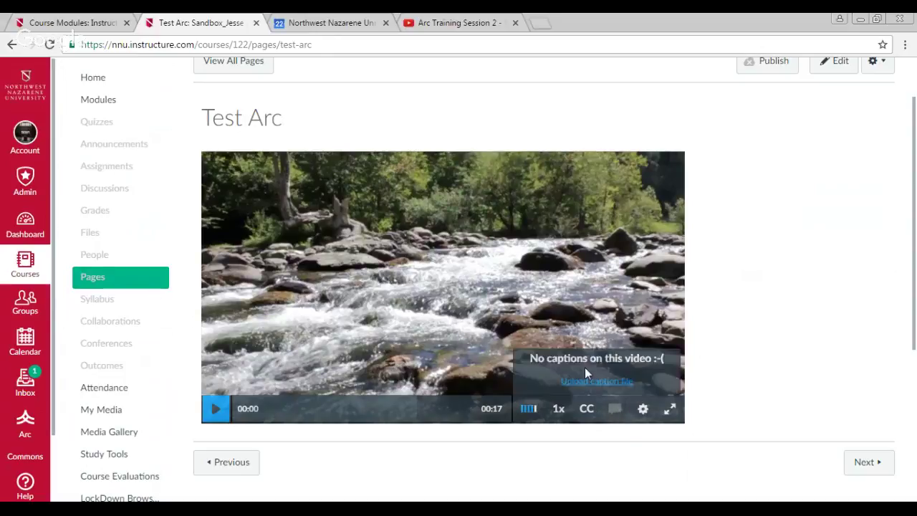
{"action": "scroll", "coordinate": [585, 369], "scroll_direction": "down", "scroll_amount": 2}
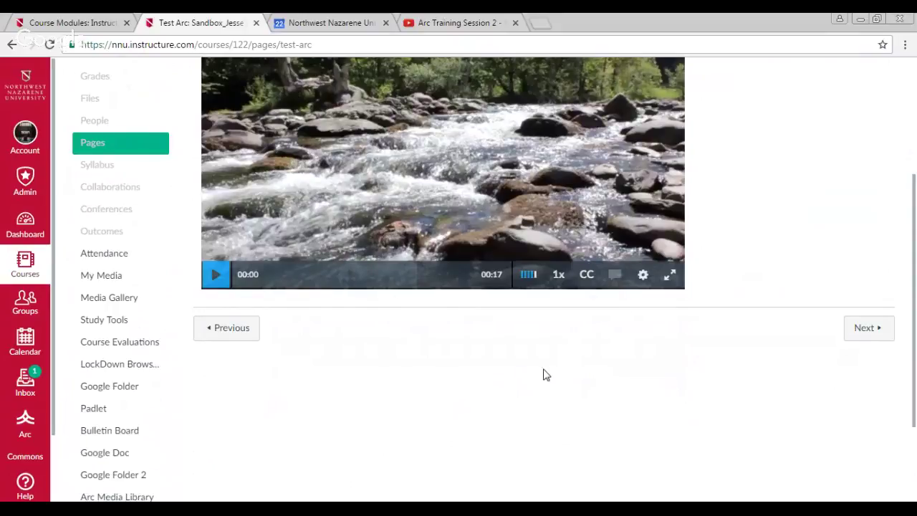
{"action": "scroll", "coordinate": [546, 370], "scroll_direction": "up", "scroll_amount": 2}
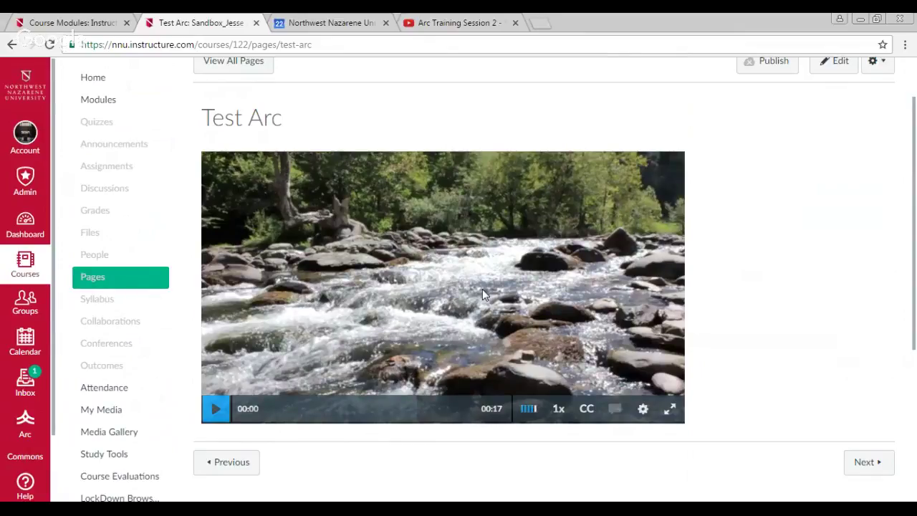
{"action": "scroll", "coordinate": [750, 277], "scroll_direction": "up", "scroll_amount": 1}
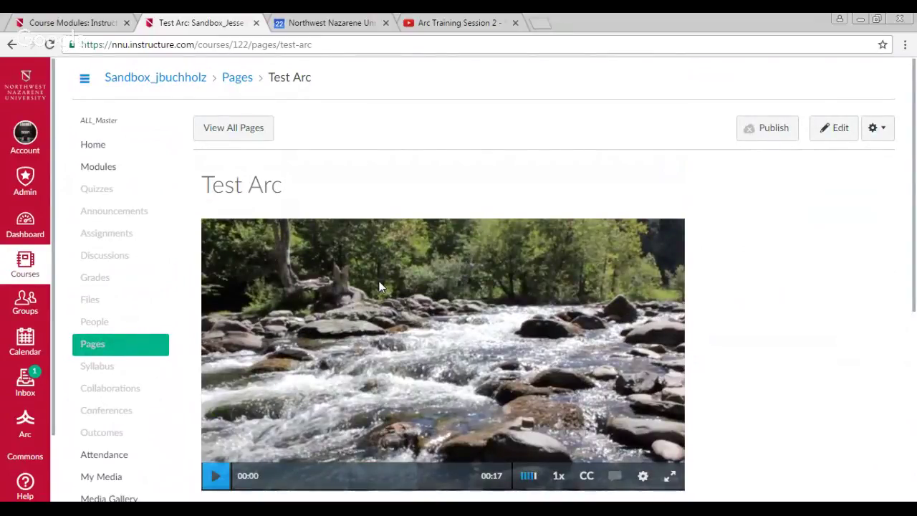
Step: Check the Arc-Lovin' for Faculty event in Google Calendar and return to the UT_Arc course's modules in Canvas
{"action": "left_click", "coordinate": [79, 22]}
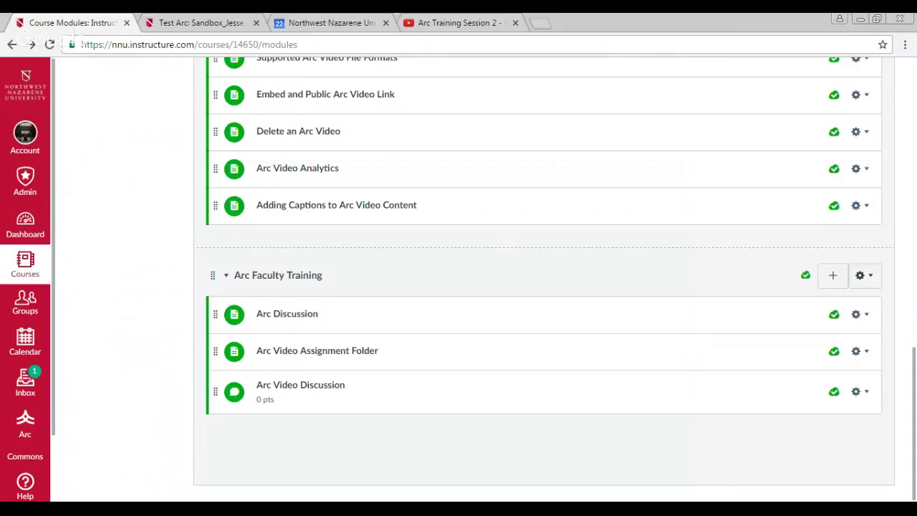
{"action": "left_click", "coordinate": [329, 22]}
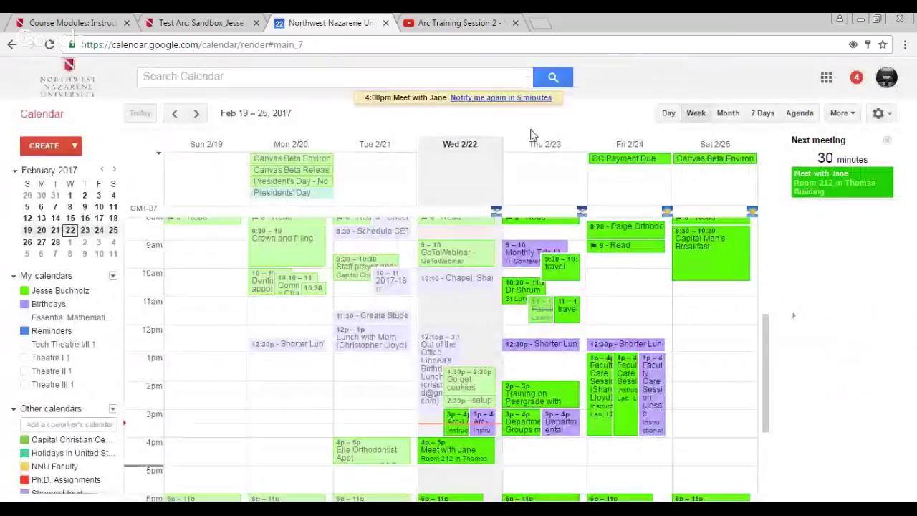
{"action": "left_click", "coordinate": [12, 46]}
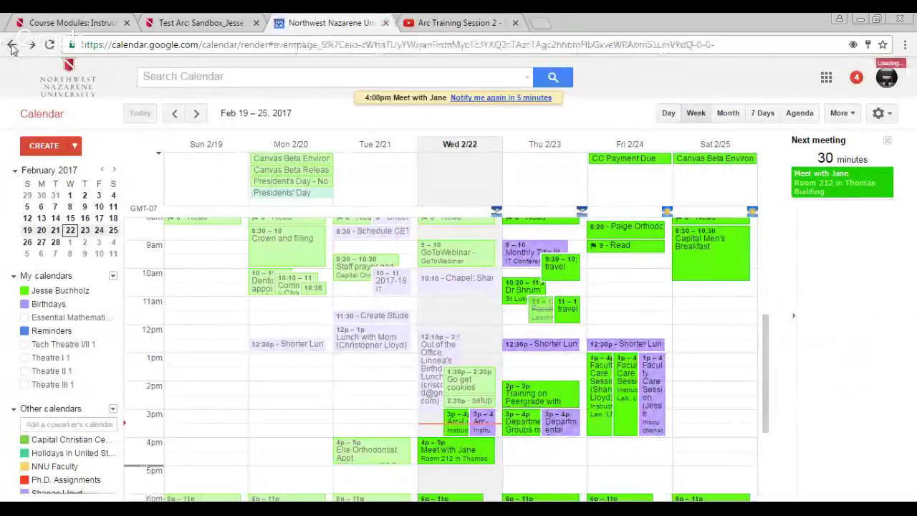
{"action": "left_click", "coordinate": [13, 45]}
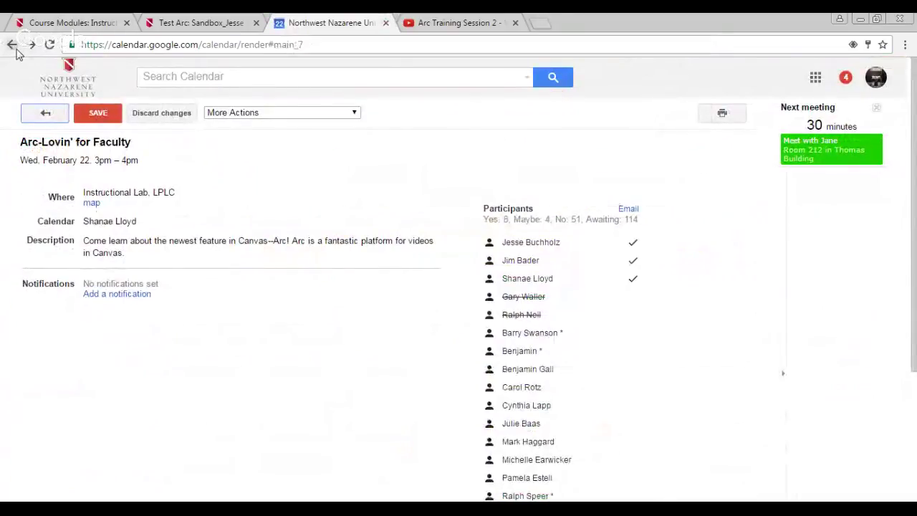
{"action": "key", "text": "ctrl+shift+Tab"}
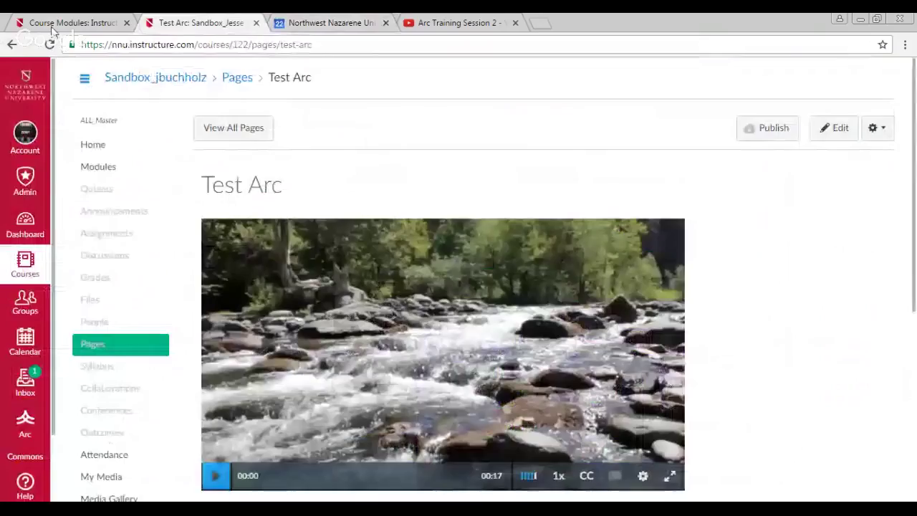
{"action": "key", "text": "ctrl+shift+Tab"}
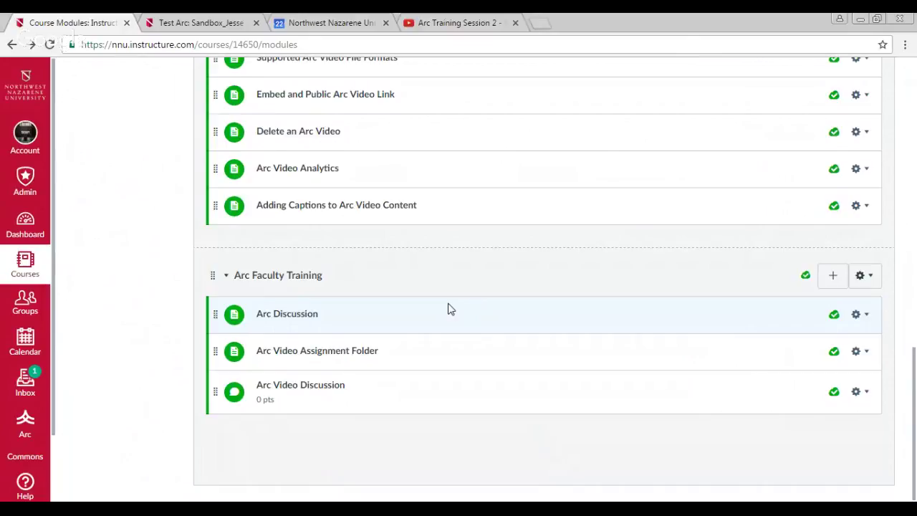
Step: Open the Arc Discussion page in the Arc Faculty Training module and look over its embedded video
{"action": "left_click", "coordinate": [298, 318]}
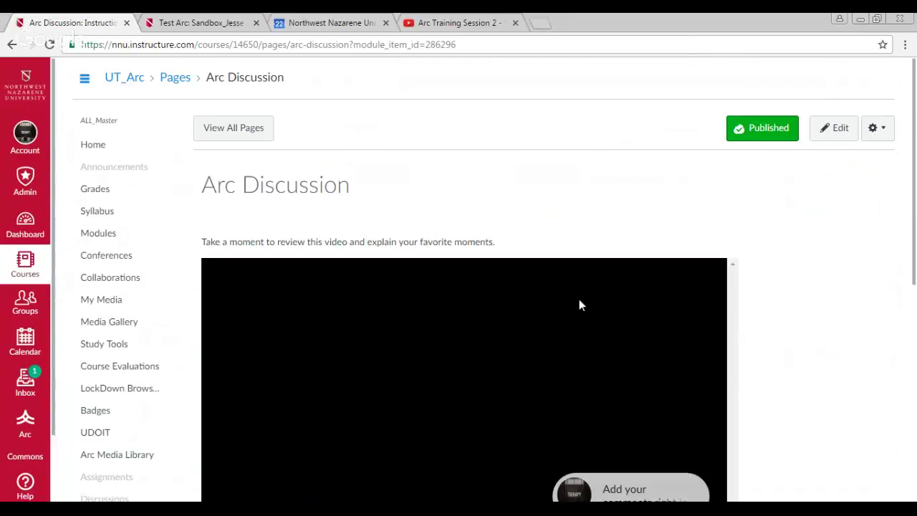
{"action": "scroll", "coordinate": [581, 304], "scroll_direction": "down", "scroll_amount": 3}
{"action": "scroll", "coordinate": [582, 305], "scroll_direction": "up", "scroll_amount": 2}
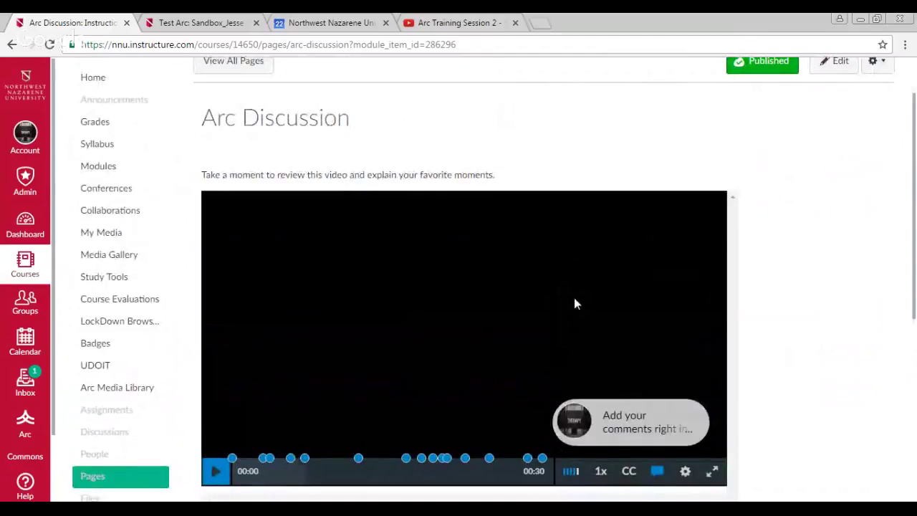
Step: Go back to the UT_Arc modules and reopen the Arc Discussion page under Arc Faculty Training
{"action": "left_click", "coordinate": [12, 43]}
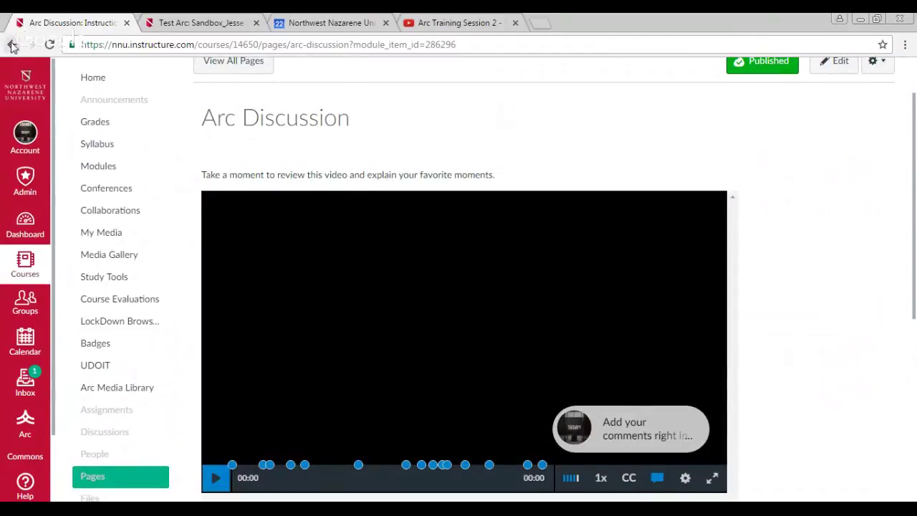
{"action": "left_click", "coordinate": [12, 44]}
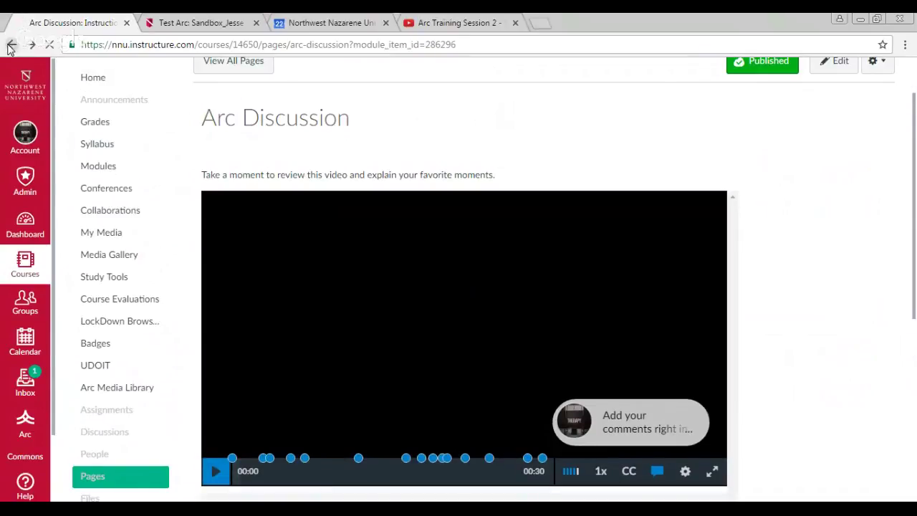
{"action": "left_click", "coordinate": [10, 45]}
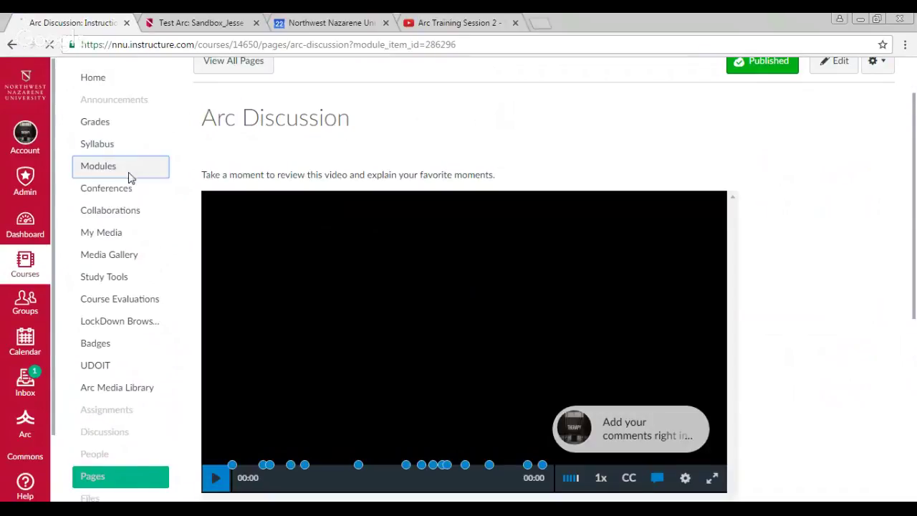
{"action": "left_click", "coordinate": [150, 173]}
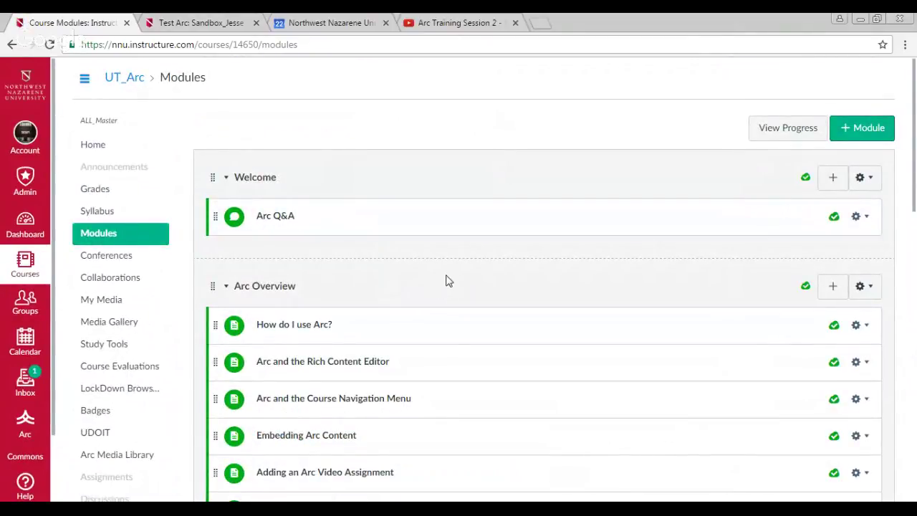
{"action": "scroll", "coordinate": [448, 280], "scroll_direction": "down", "scroll_amount": 11}
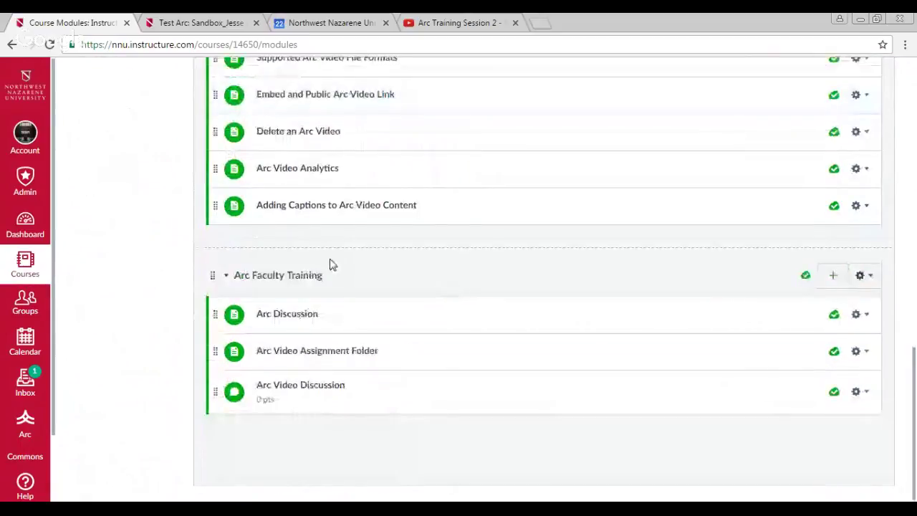
{"action": "left_click", "coordinate": [303, 319]}
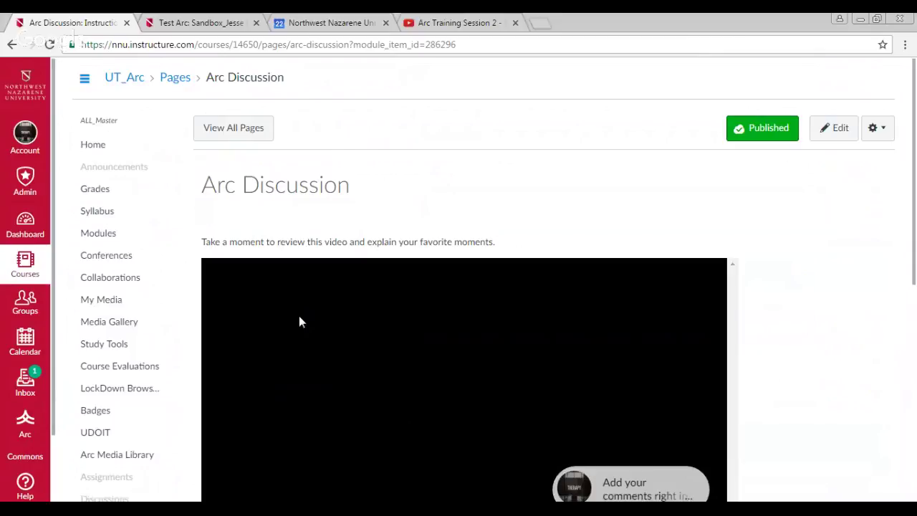
Step: Read through the timestamped comments below the embedded video on the Arc Discussion page, including the threaded reply
{"action": "scroll", "coordinate": [393, 286], "scroll_direction": "down", "scroll_amount": 2}
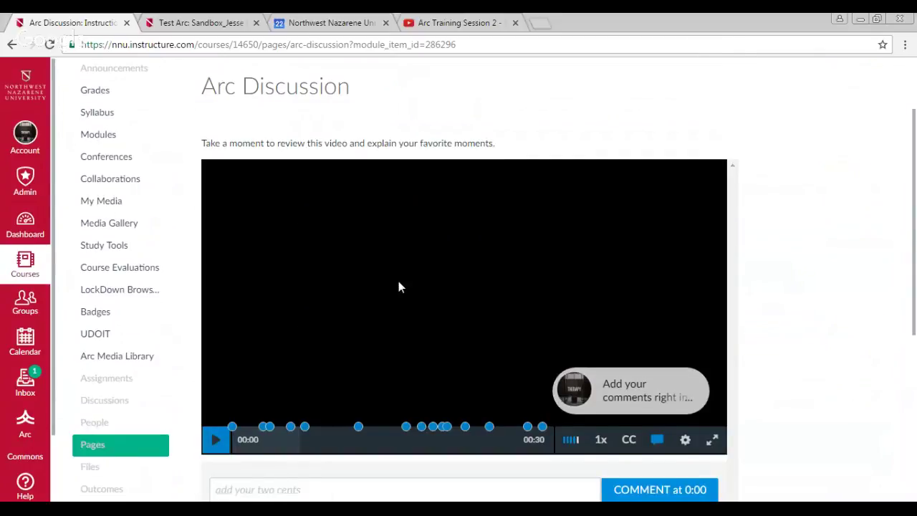
{"action": "scroll", "coordinate": [398, 286], "scroll_direction": "down", "scroll_amount": 3}
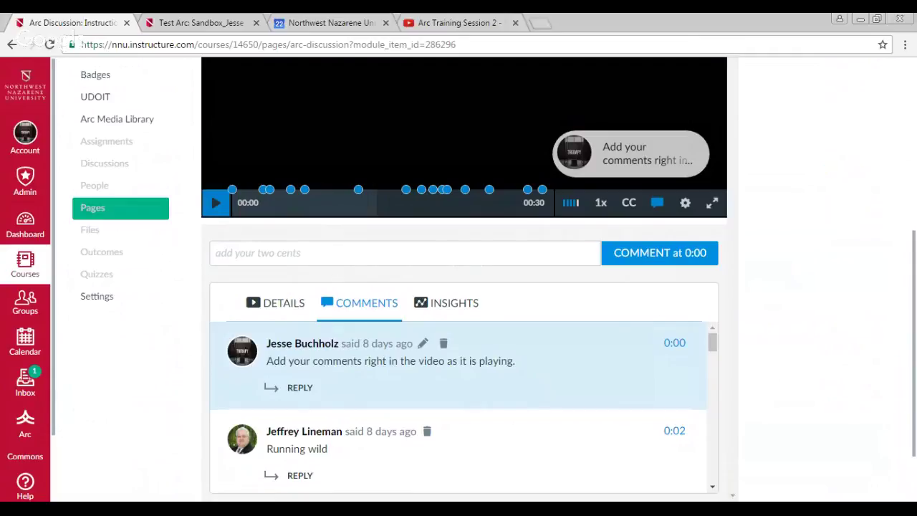
{"action": "scroll", "coordinate": [467, 264], "scroll_direction": "down", "scroll_amount": 2}
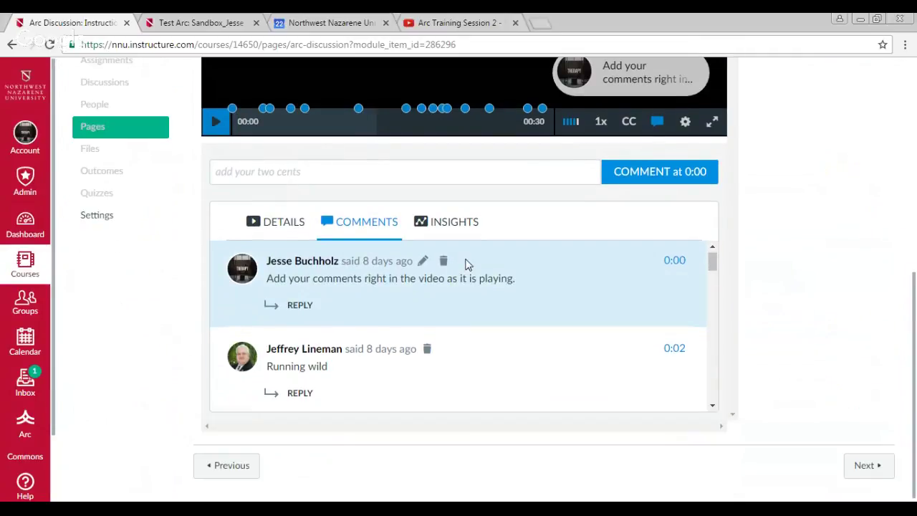
{"action": "scroll", "coordinate": [467, 264], "scroll_direction": "down", "scroll_amount": 1}
{"action": "scroll", "coordinate": [586, 332], "scroll_direction": "down", "scroll_amount": 2}
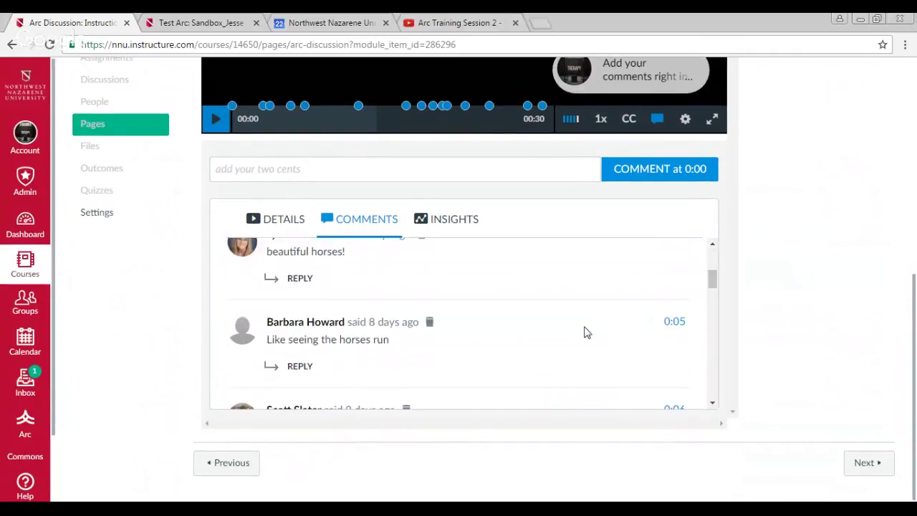
{"action": "scroll", "coordinate": [586, 332], "scroll_direction": "down", "scroll_amount": 3}
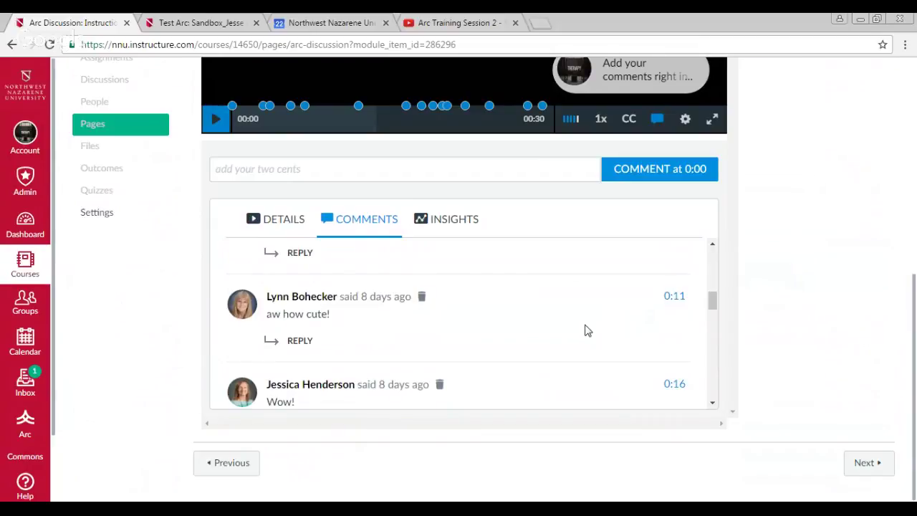
{"action": "scroll", "coordinate": [586, 331], "scroll_direction": "down", "scroll_amount": 5}
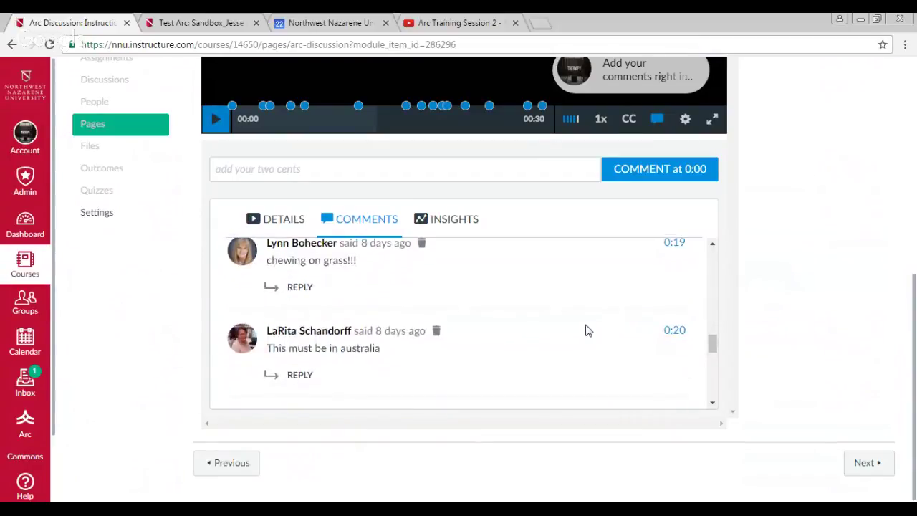
{"action": "scroll", "coordinate": [586, 331], "scroll_direction": "down", "scroll_amount": 3}
{"action": "scroll", "coordinate": [586, 331], "scroll_direction": "up", "scroll_amount": 2}
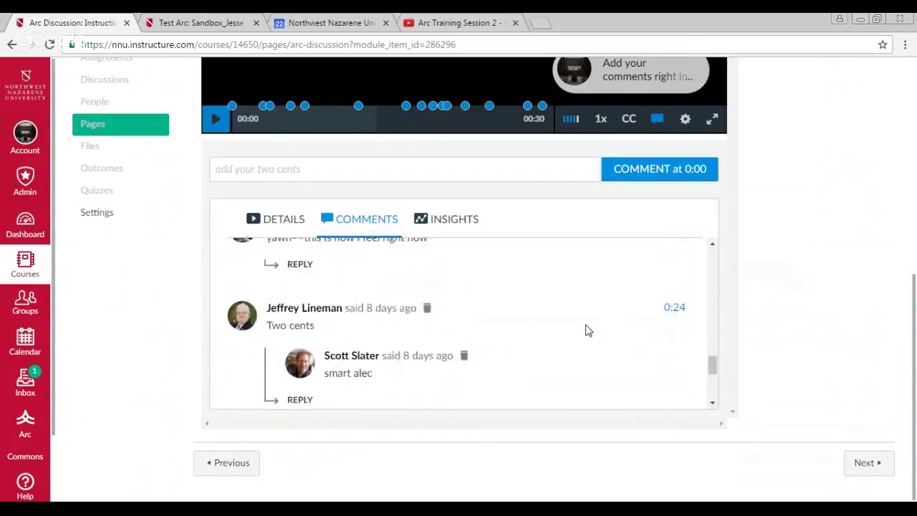
{"action": "scroll", "coordinate": [586, 330], "scroll_direction": "down", "scroll_amount": 2}
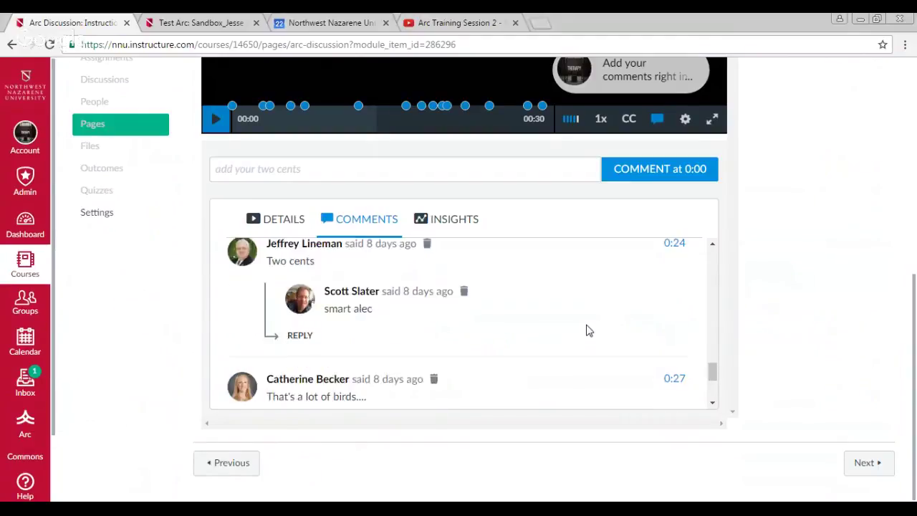
{"action": "scroll", "coordinate": [586, 331], "scroll_direction": "up", "scroll_amount": 1}
{"action": "scroll", "coordinate": [586, 330], "scroll_direction": "down", "scroll_amount": 1}
{"action": "scroll", "coordinate": [586, 330], "scroll_direction": "down", "scroll_amount": 1}
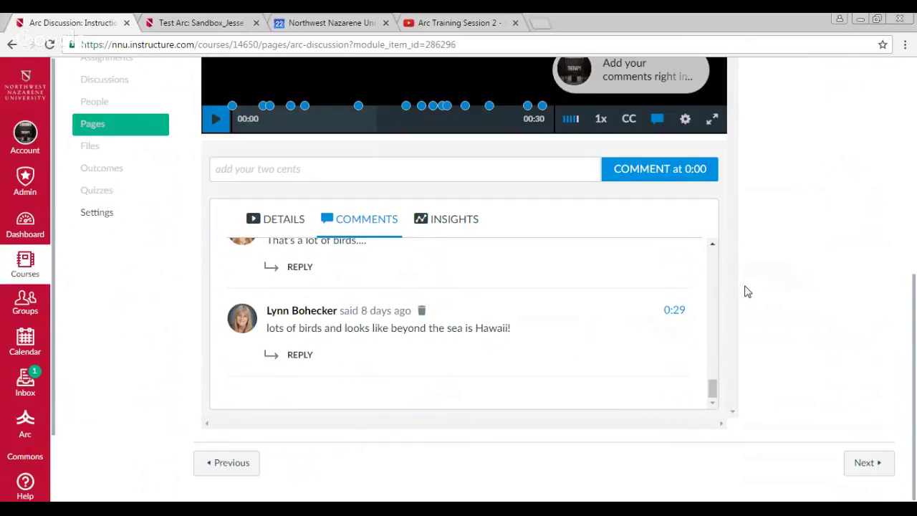
Step: Reload the Arc Discussion page and review the video's comments for new and deleted entries
{"action": "left_click", "coordinate": [48, 45]}
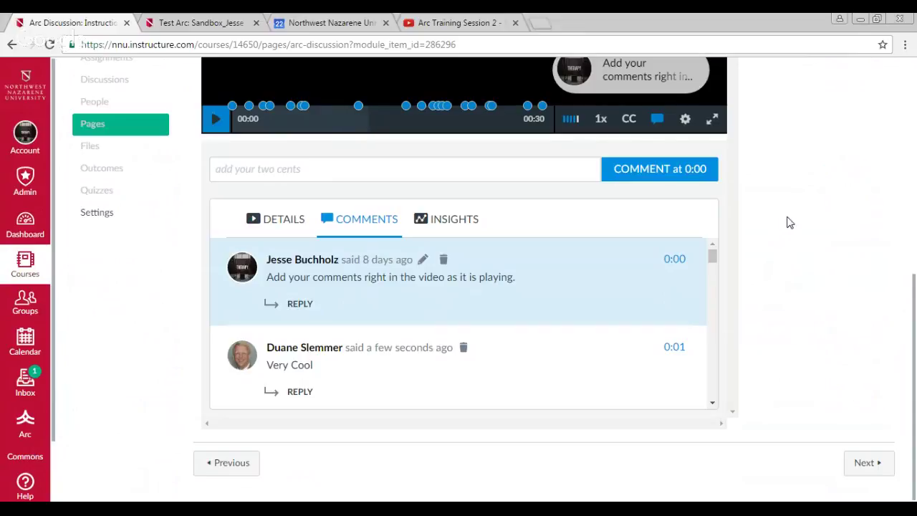
{"action": "scroll", "coordinate": [594, 307], "scroll_direction": "down", "scroll_amount": 2}
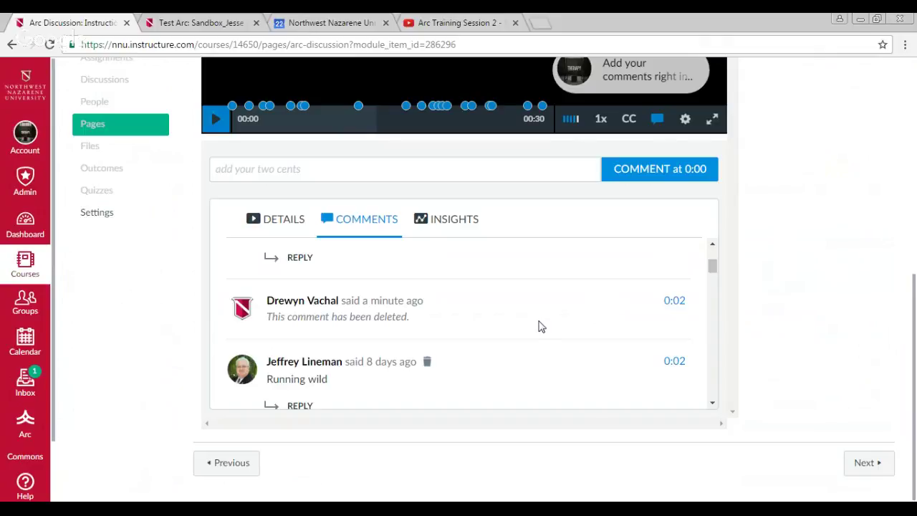
{"action": "scroll", "coordinate": [534, 328], "scroll_direction": "up", "scroll_amount": 5}
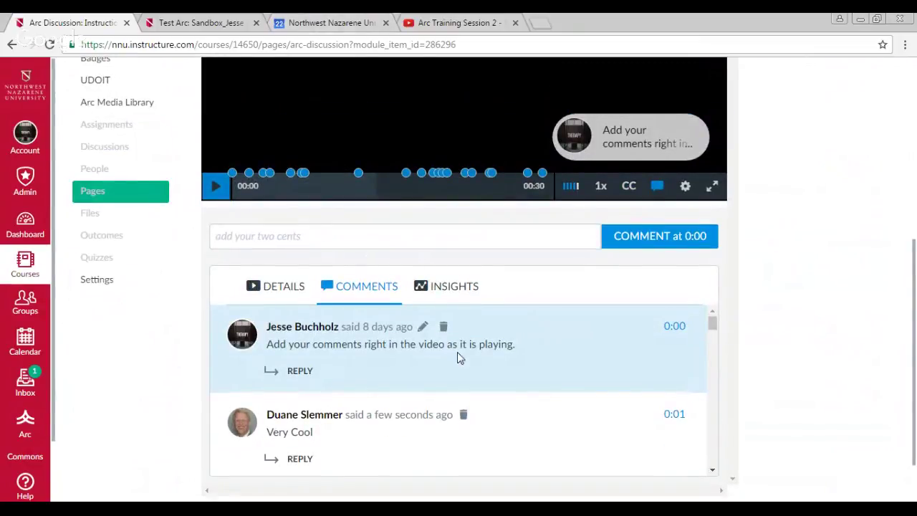
{"action": "scroll", "coordinate": [544, 342], "scroll_direction": "down", "scroll_amount": 2}
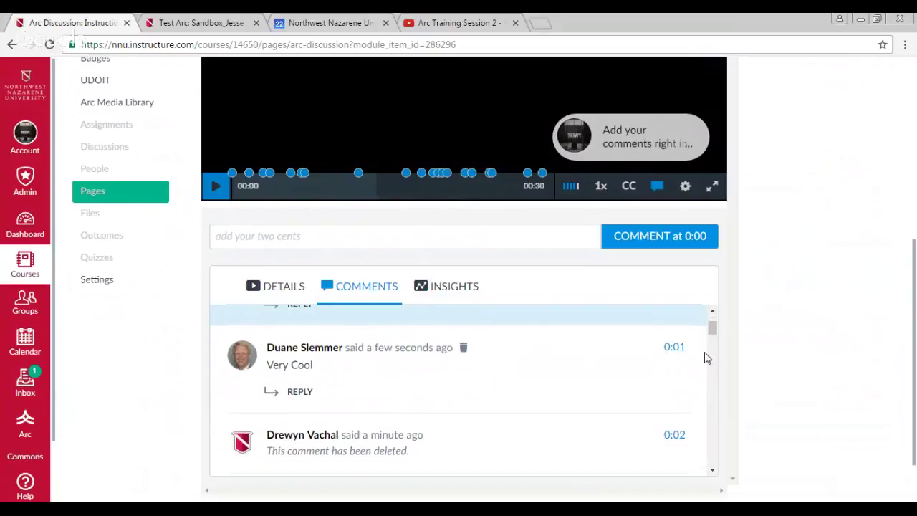
{"action": "scroll", "coordinate": [246, 382], "scroll_direction": "down", "scroll_amount": 2}
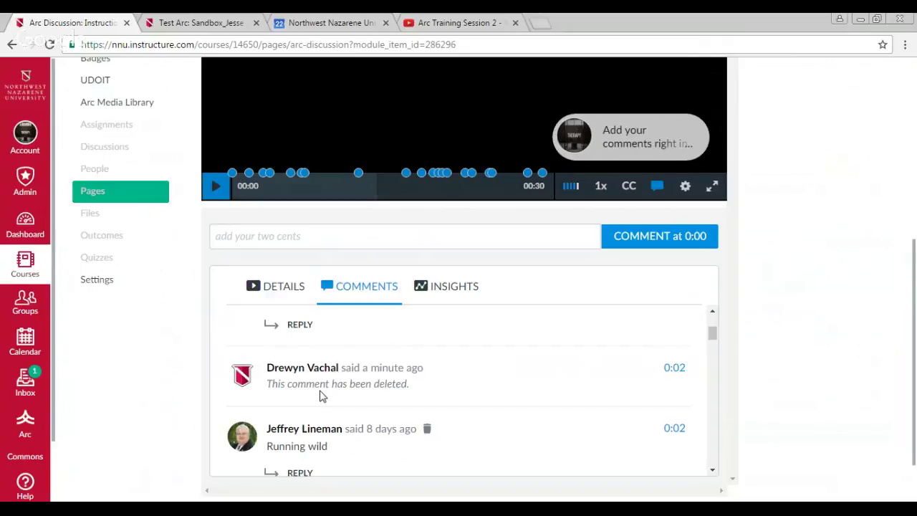
{"action": "scroll", "coordinate": [491, 360], "scroll_direction": "down", "scroll_amount": 2}
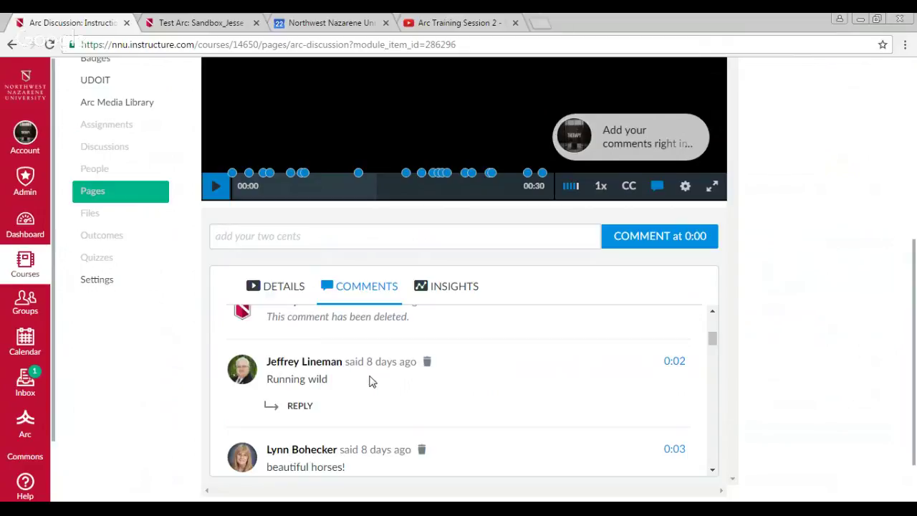
{"action": "scroll", "coordinate": [622, 311], "scroll_direction": "down", "scroll_amount": 1}
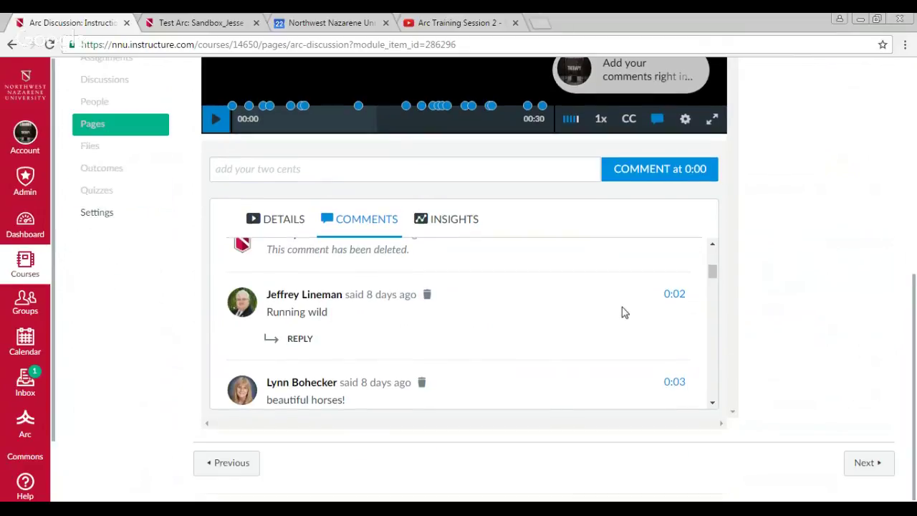
{"action": "scroll", "coordinate": [499, 287], "scroll_direction": "down", "scroll_amount": 3}
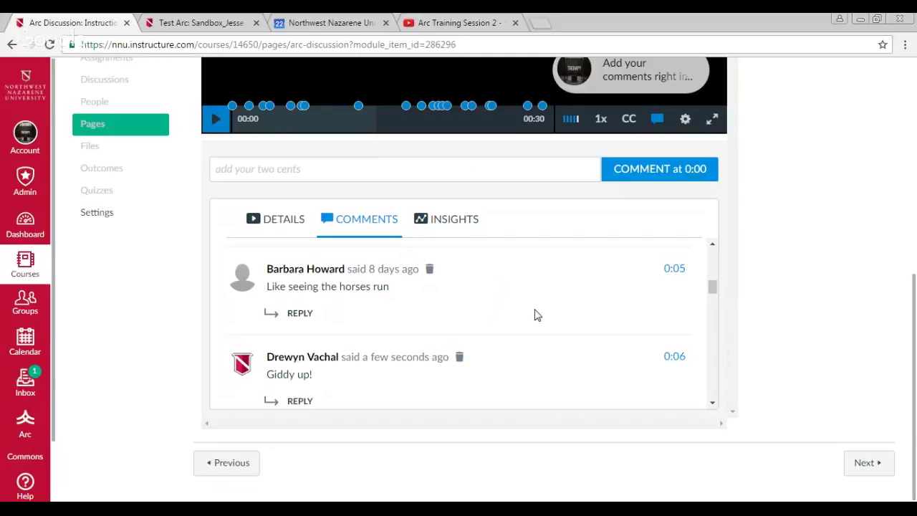
Step: Open the video's insights and examine the viewing graph for all viewers and for several individual viewers
{"action": "left_click", "coordinate": [462, 226]}
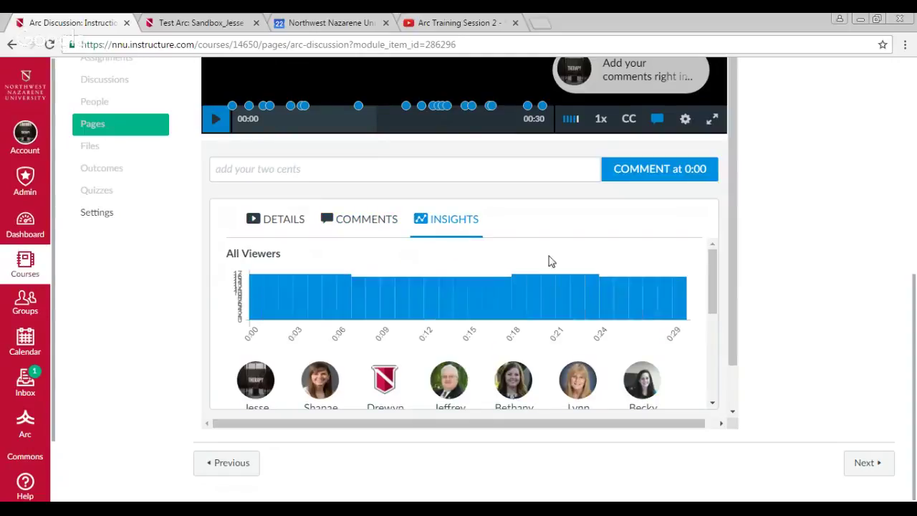
{"action": "scroll", "coordinate": [607, 262], "scroll_direction": "down", "scroll_amount": 2}
{"action": "scroll", "coordinate": [608, 262], "scroll_direction": "down", "scroll_amount": 2}
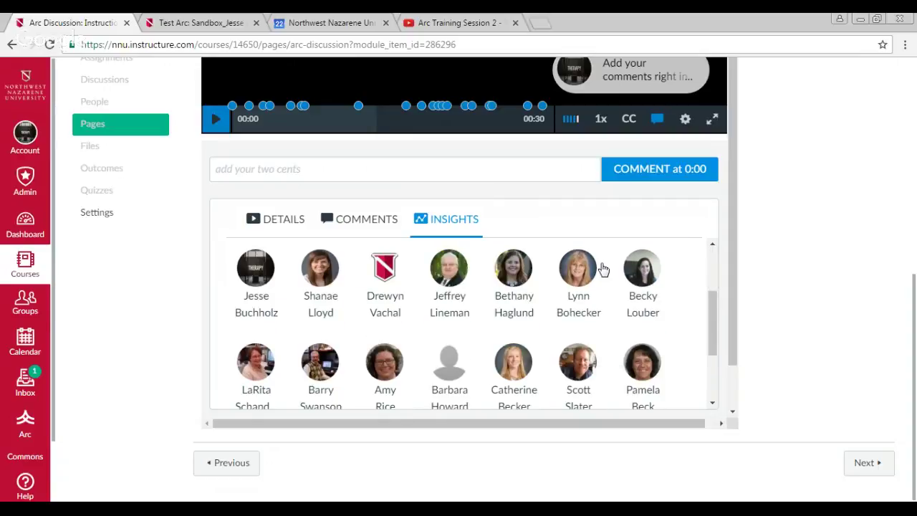
{"action": "scroll", "coordinate": [594, 321], "scroll_direction": "down", "scroll_amount": 2}
{"action": "scroll", "coordinate": [608, 318], "scroll_direction": "up", "scroll_amount": 2}
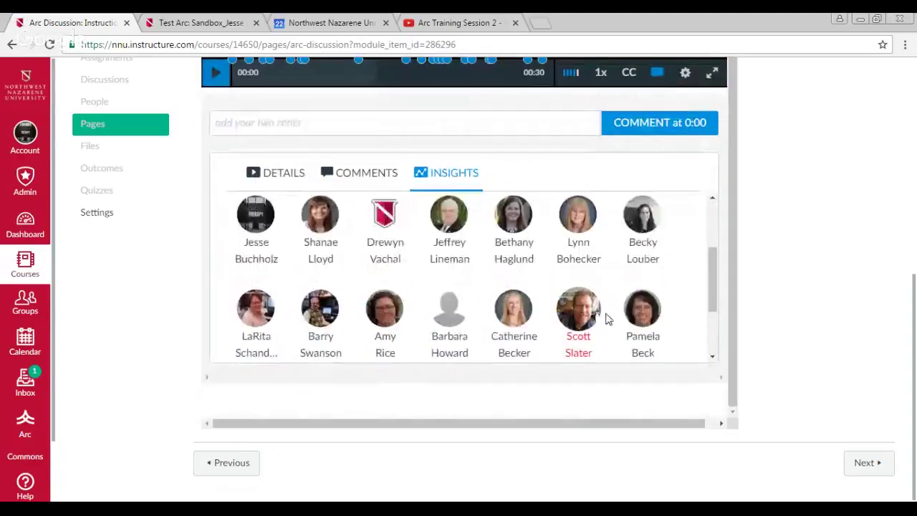
{"action": "scroll", "coordinate": [616, 320], "scroll_direction": "up", "scroll_amount": 1}
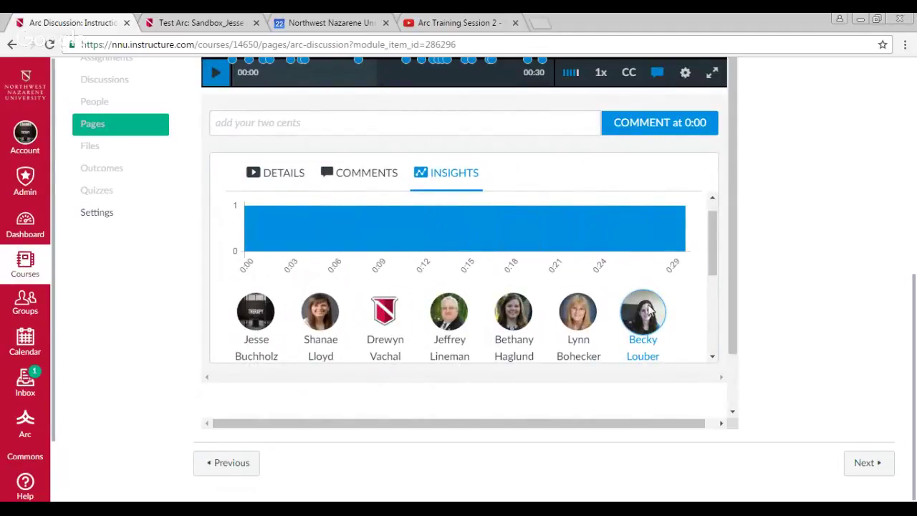
{"action": "scroll", "coordinate": [648, 305], "scroll_direction": "down", "scroll_amount": 1}
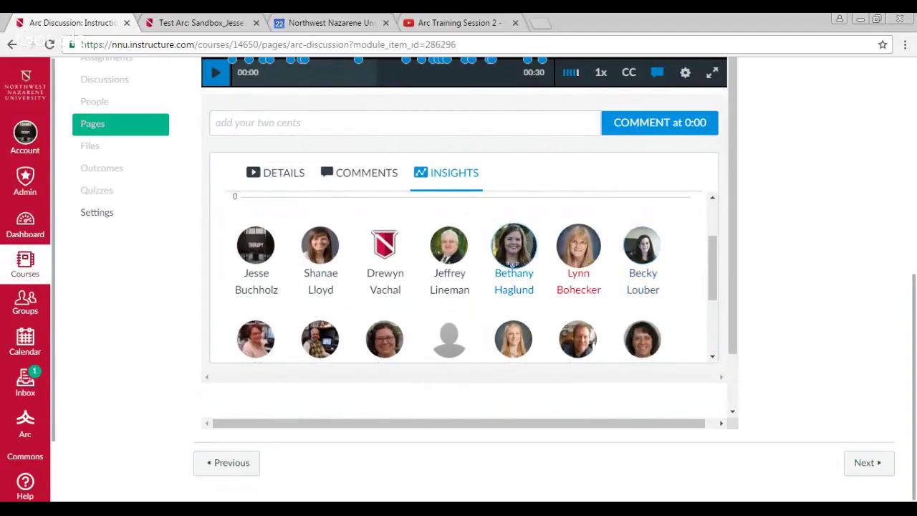
{"action": "scroll", "coordinate": [643, 308], "scroll_direction": "up", "scroll_amount": 1}
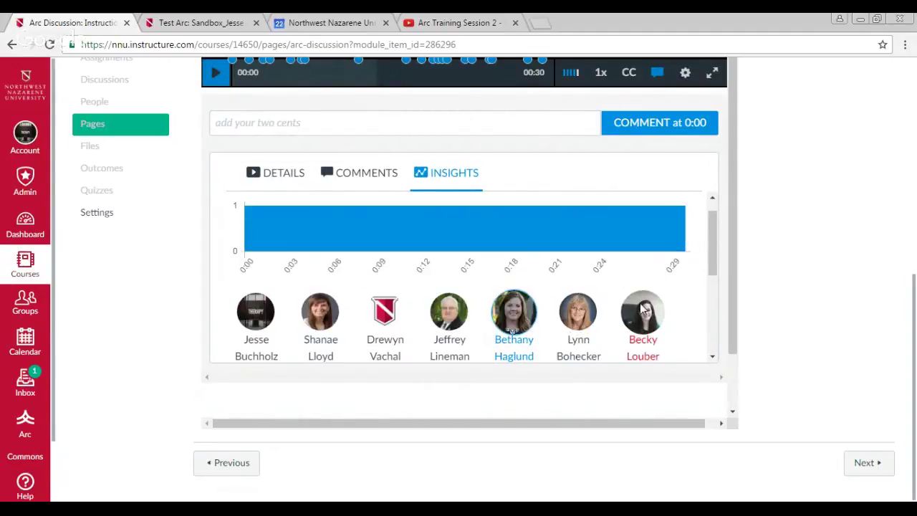
{"action": "left_click", "coordinate": [397, 310]}
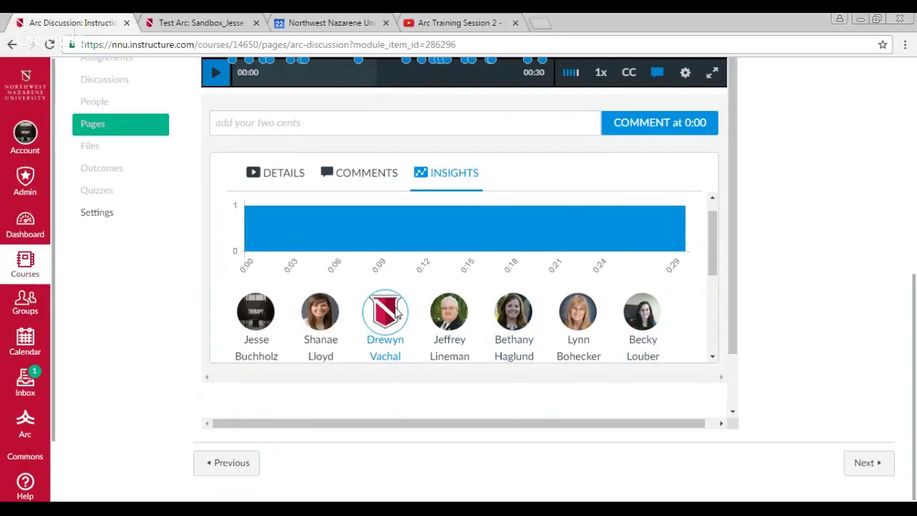
{"action": "left_click", "coordinate": [250, 316]}
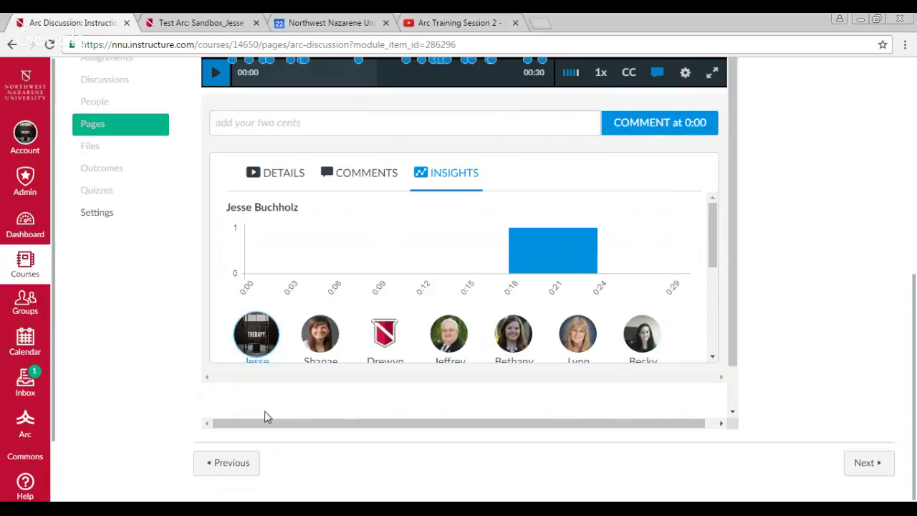
Step: Hide the on-video comments and timeline markers in the player and show them again
{"action": "scroll", "coordinate": [864, 294], "scroll_direction": "up", "scroll_amount": 5}
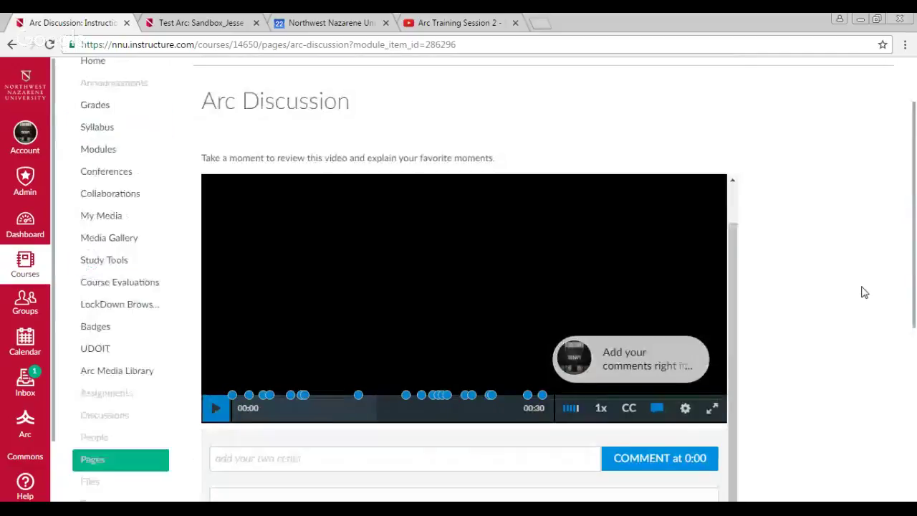
{"action": "scroll", "coordinate": [864, 292], "scroll_direction": "down", "scroll_amount": 1}
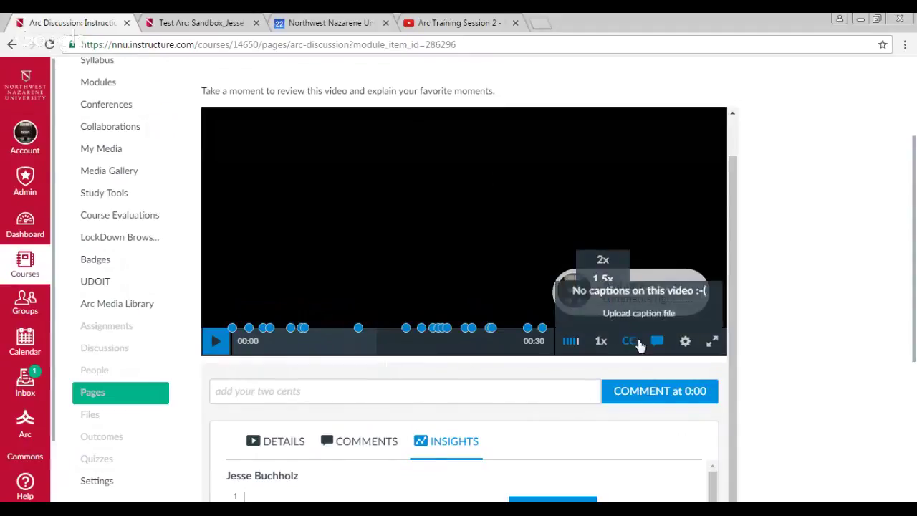
{"action": "left_click", "coordinate": [657, 343]}
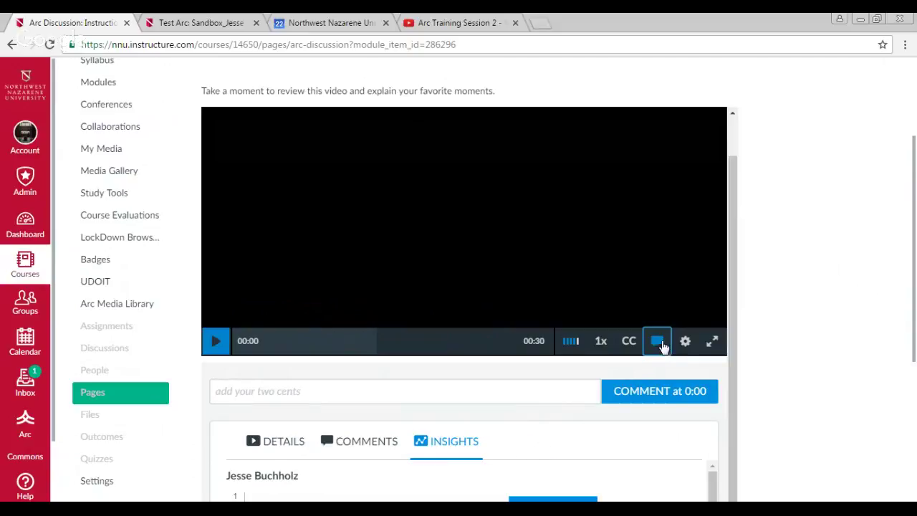
{"action": "left_click", "coordinate": [658, 341]}
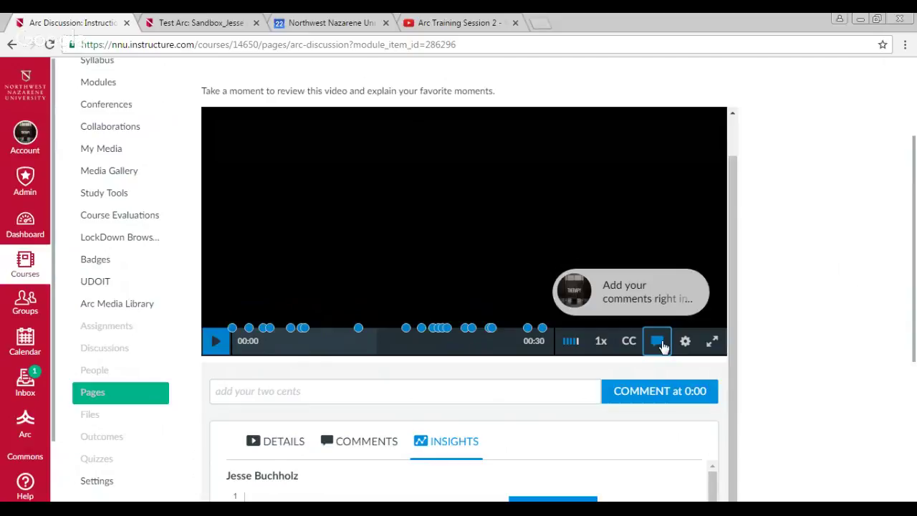
{"action": "scroll", "coordinate": [894, 334], "scroll_direction": "up", "scroll_amount": 2}
{"action": "scroll", "coordinate": [888, 333], "scroll_direction": "down", "scroll_amount": 5}
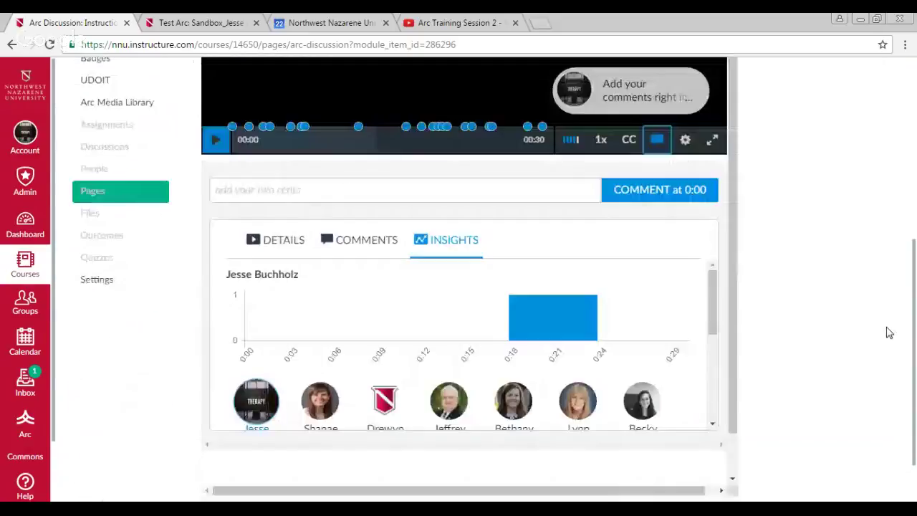
Step: Return to the video's comment list and browse it while turning the player's comment overlay off and back on
{"action": "left_click", "coordinate": [333, 239]}
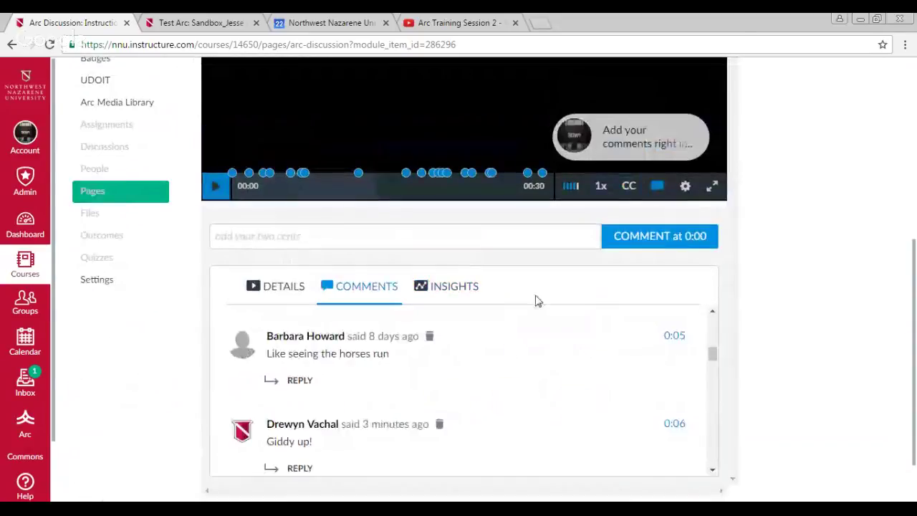
{"action": "left_click", "coordinate": [658, 187]}
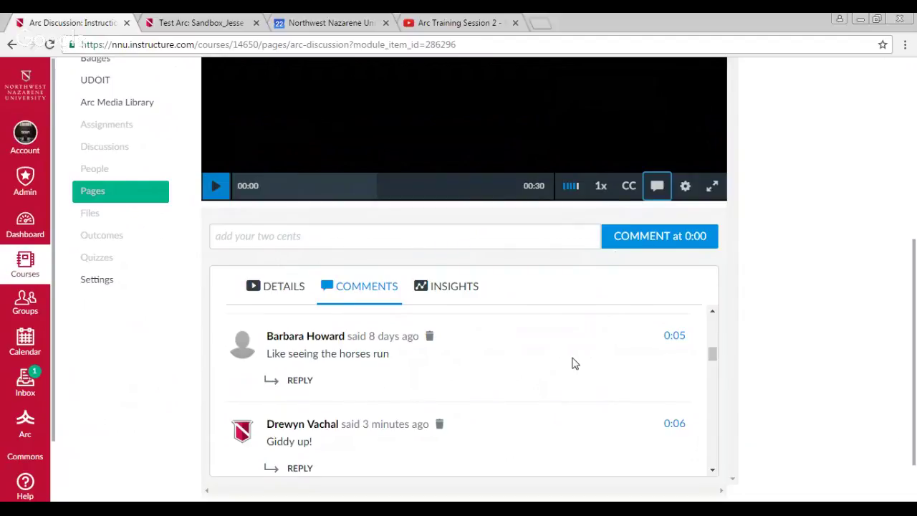
{"action": "scroll", "coordinate": [579, 358], "scroll_direction": "down", "scroll_amount": 5}
{"action": "scroll", "coordinate": [580, 357], "scroll_direction": "up", "scroll_amount": 3}
{"action": "left_click", "coordinate": [657, 185]}
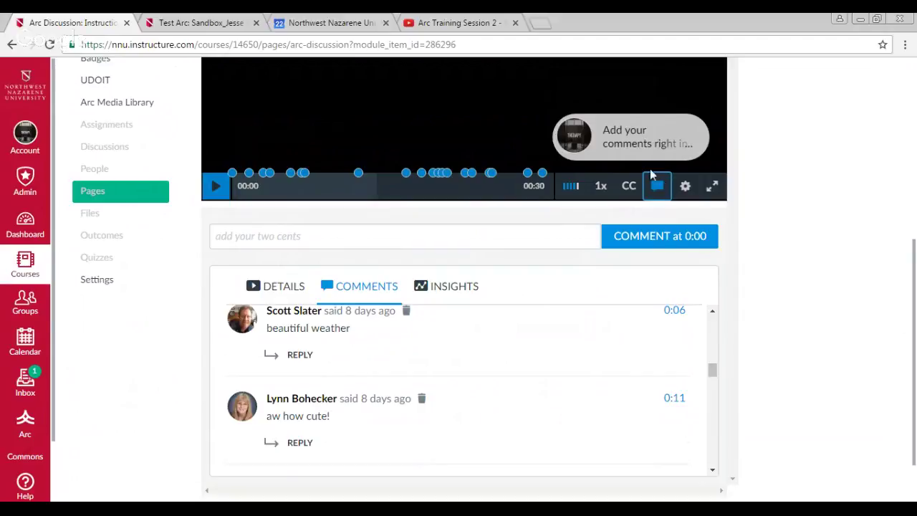
{"action": "scroll", "coordinate": [816, 266], "scroll_direction": "down", "scroll_amount": 2}
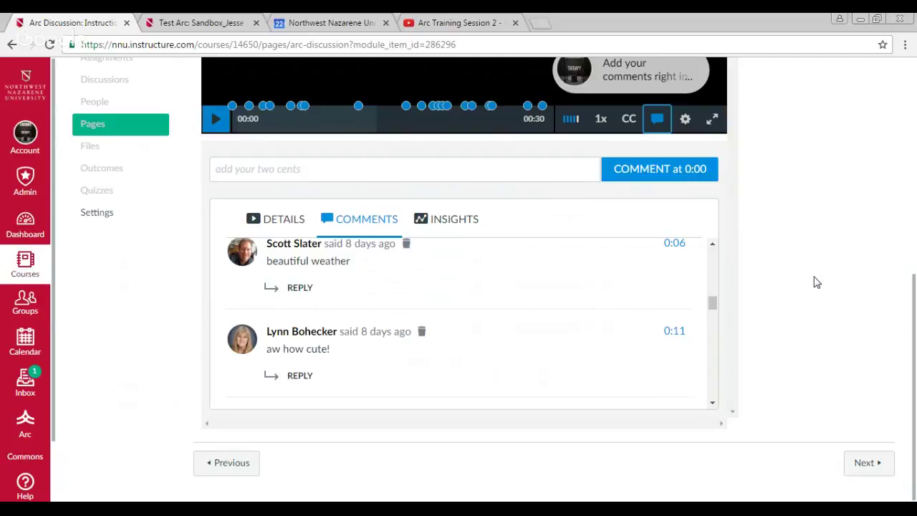
{"action": "scroll", "coordinate": [788, 197], "scroll_direction": "up", "scroll_amount": 4}
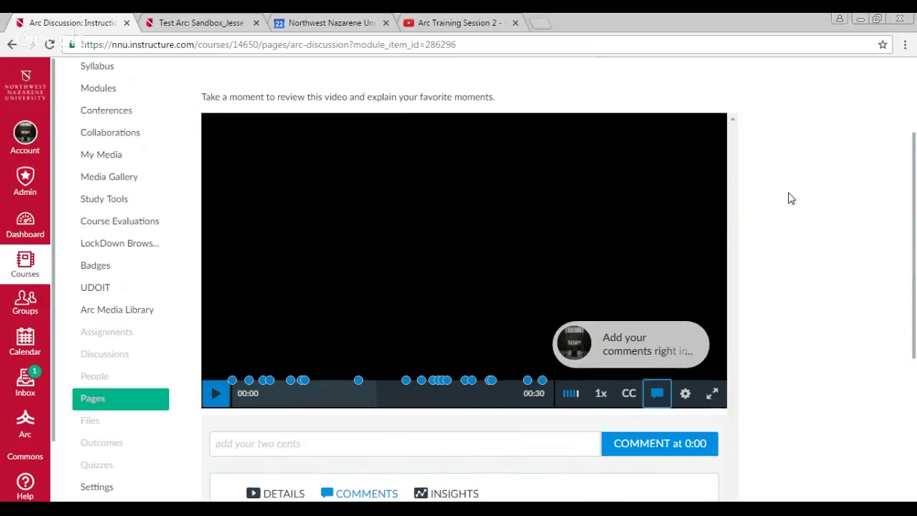
Step: Open the Arc Video Assignment Folder page from the Arc Faculty Training module and read its directions
{"action": "scroll", "coordinate": [788, 198], "scroll_direction": "up", "scroll_amount": 2}
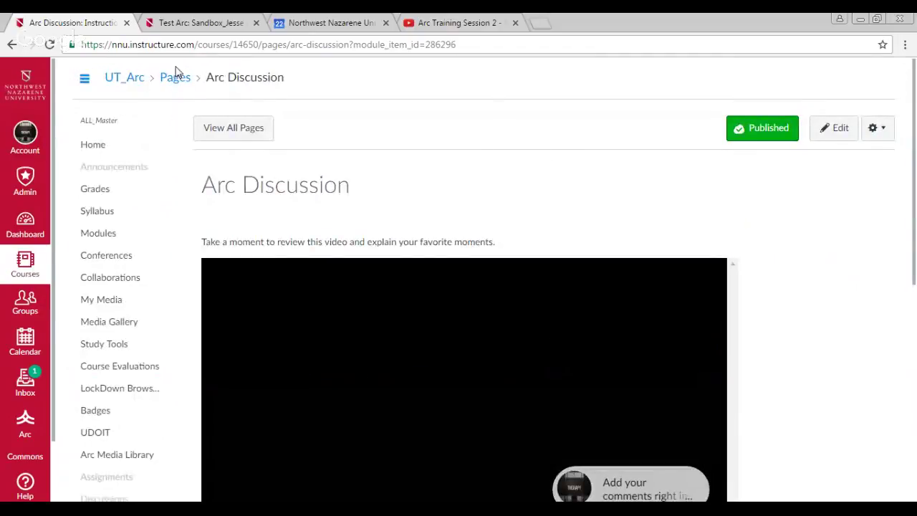
{"action": "left_click", "coordinate": [12, 46]}
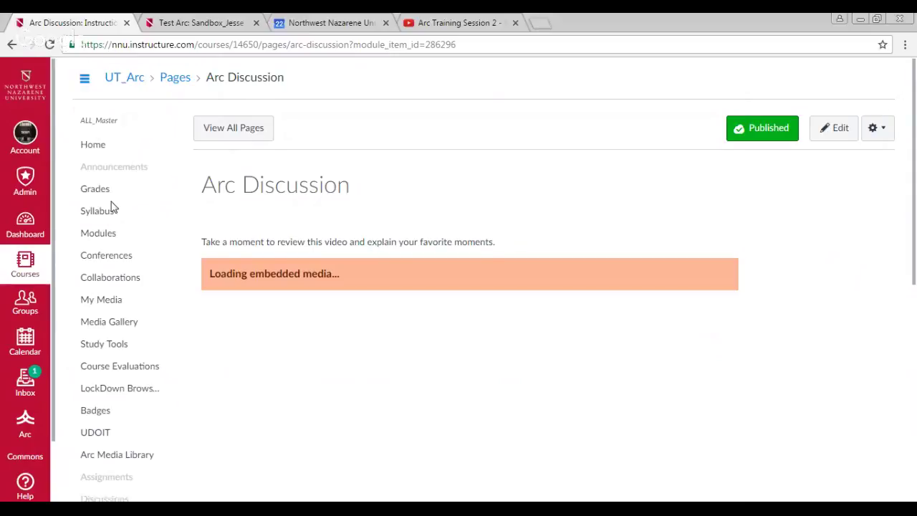
{"action": "left_click", "coordinate": [102, 235]}
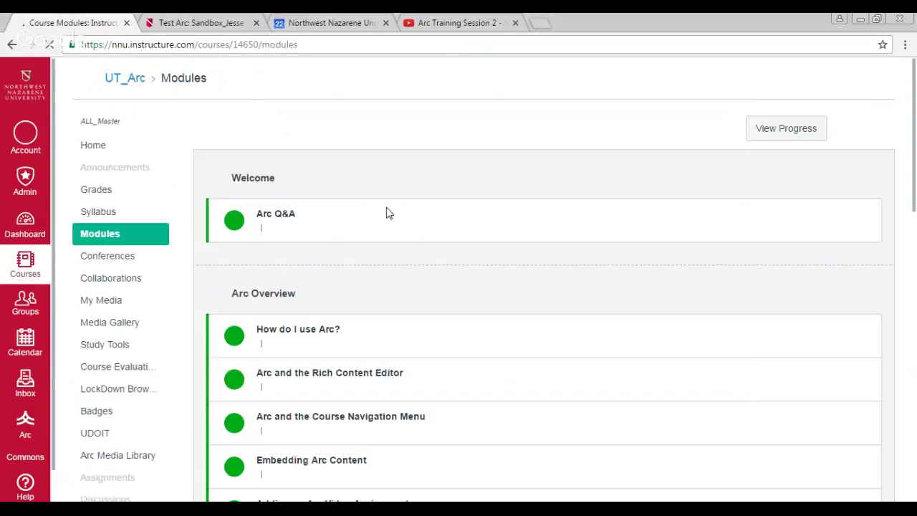
{"action": "scroll", "coordinate": [386, 212], "scroll_direction": "down", "scroll_amount": 15}
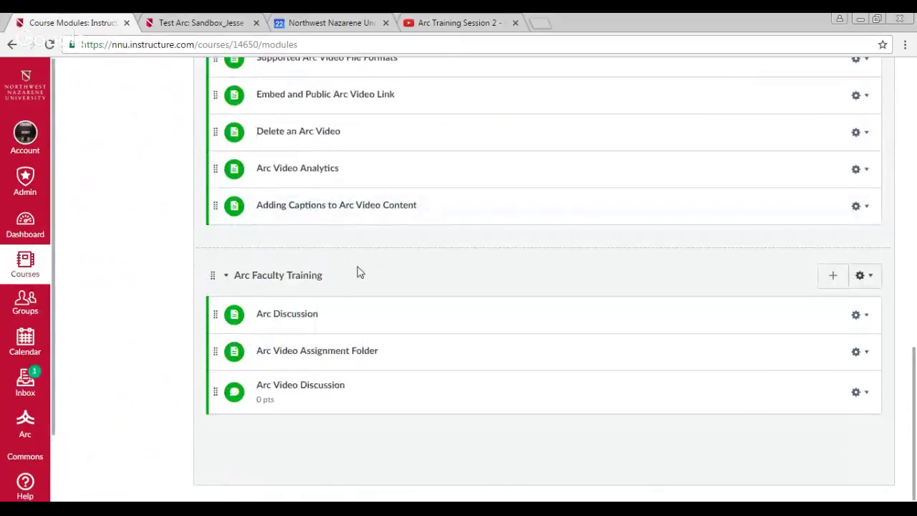
{"action": "left_click", "coordinate": [356, 352]}
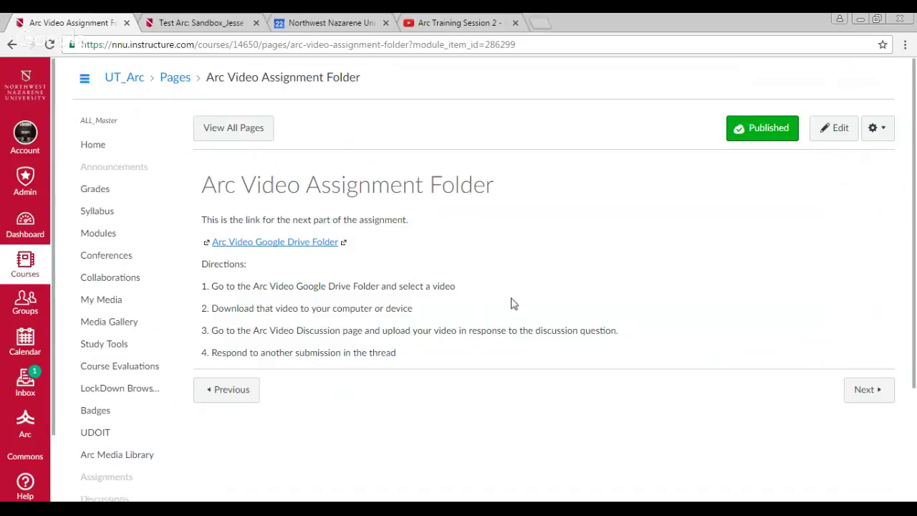
{"action": "scroll", "coordinate": [500, 304], "scroll_direction": "down", "scroll_amount": 1}
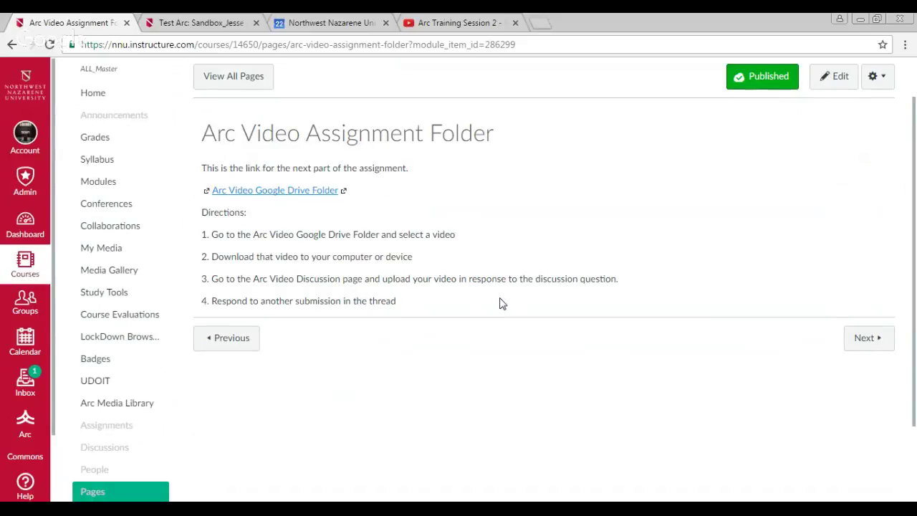
{"action": "scroll", "coordinate": [500, 303], "scroll_direction": "up", "scroll_amount": 1}
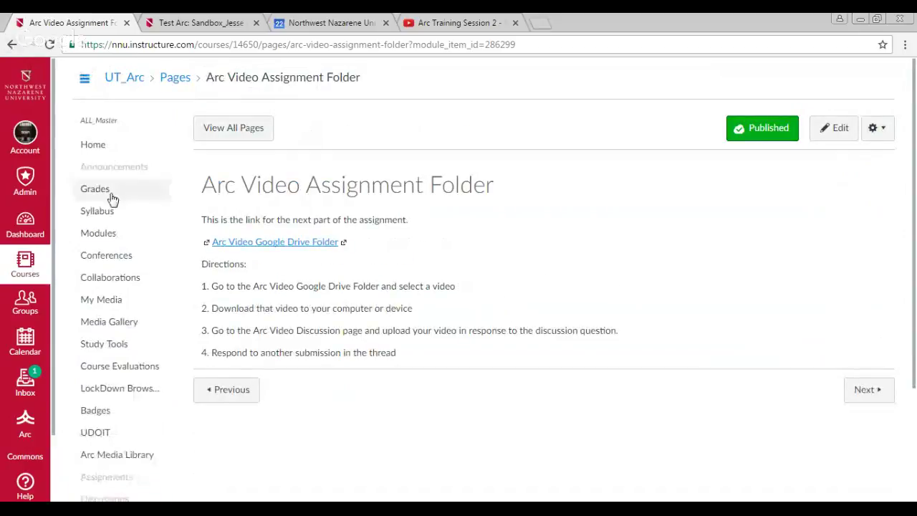
Step: Open the Arc Video Discussion from the Arc Faculty Training module and review its directions, video posts and replies
{"action": "left_click", "coordinate": [114, 237]}
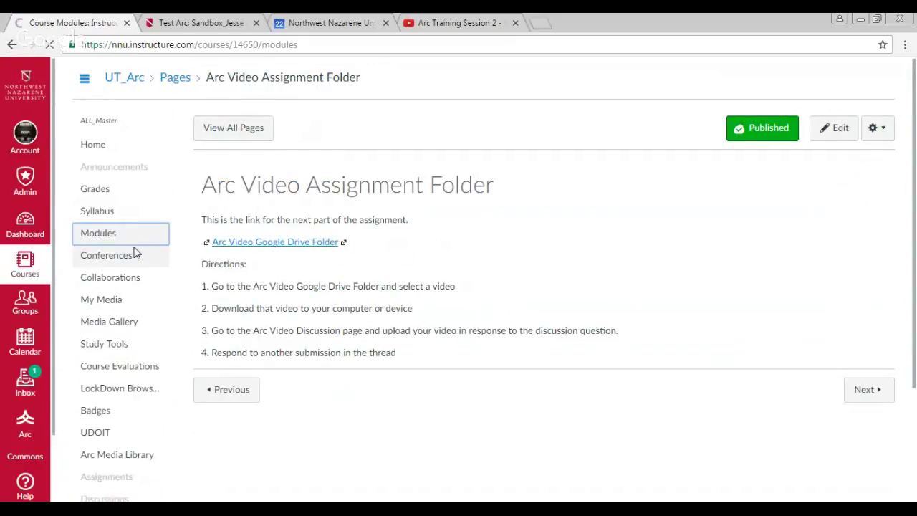
{"action": "scroll", "coordinate": [327, 303], "scroll_direction": "down", "scroll_amount": 10}
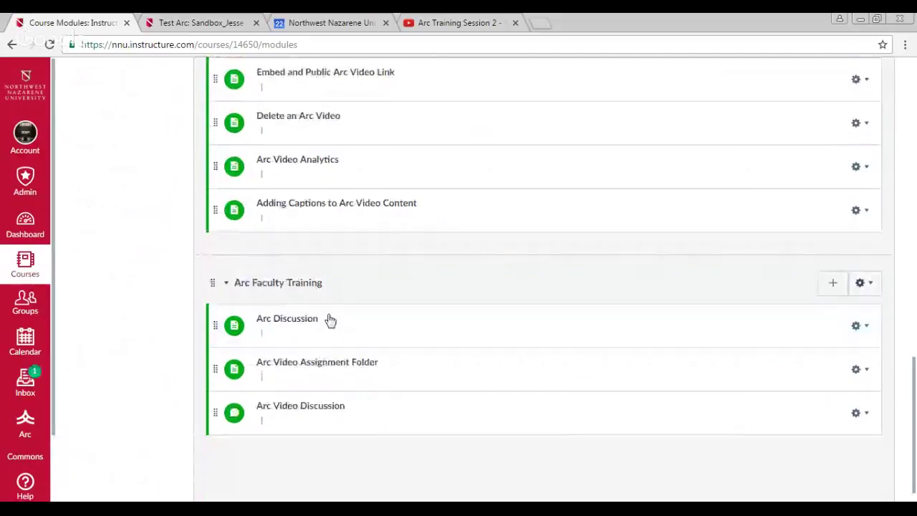
{"action": "left_click", "coordinate": [303, 394]}
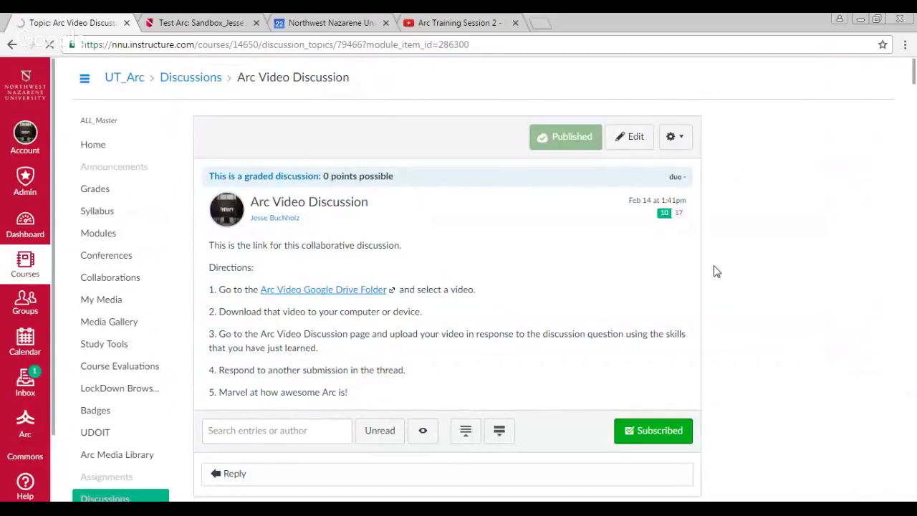
{"action": "scroll", "coordinate": [760, 303], "scroll_direction": "down", "scroll_amount": 5}
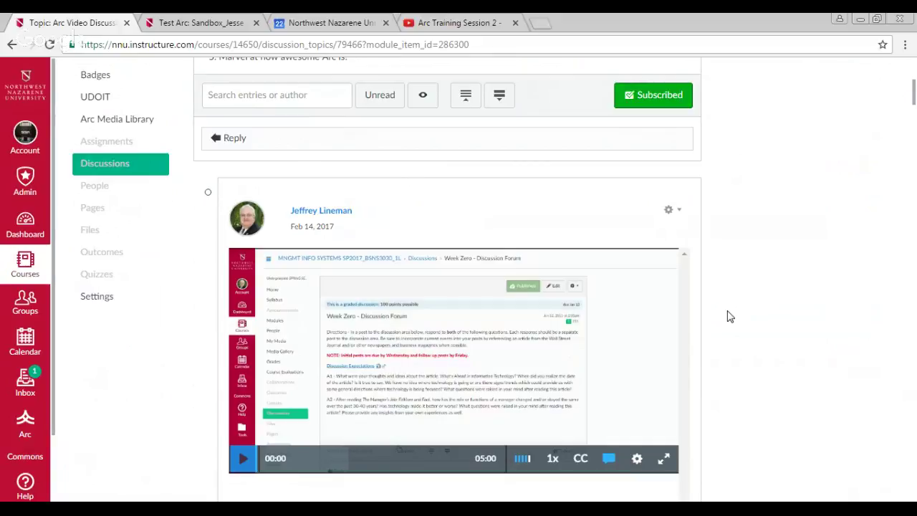
{"action": "scroll", "coordinate": [717, 280], "scroll_direction": "down", "scroll_amount": 2}
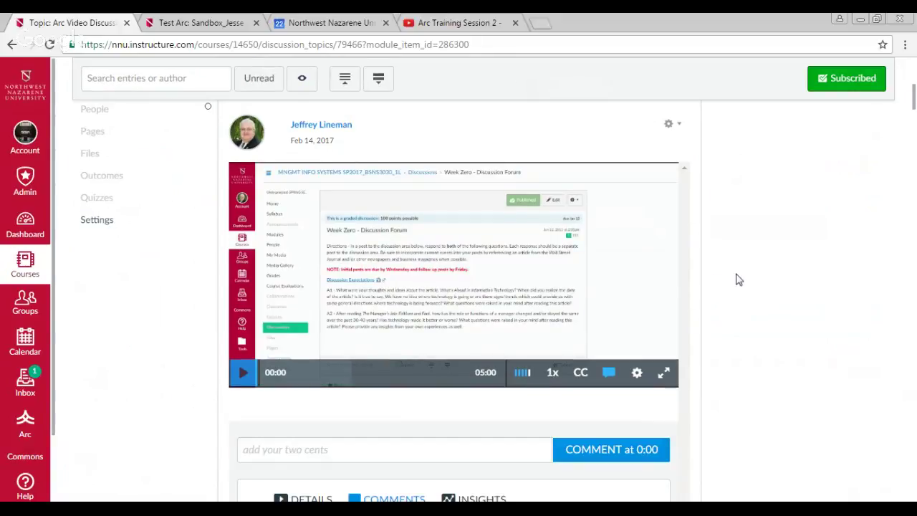
{"action": "scroll", "coordinate": [745, 276], "scroll_direction": "down", "scroll_amount": 5}
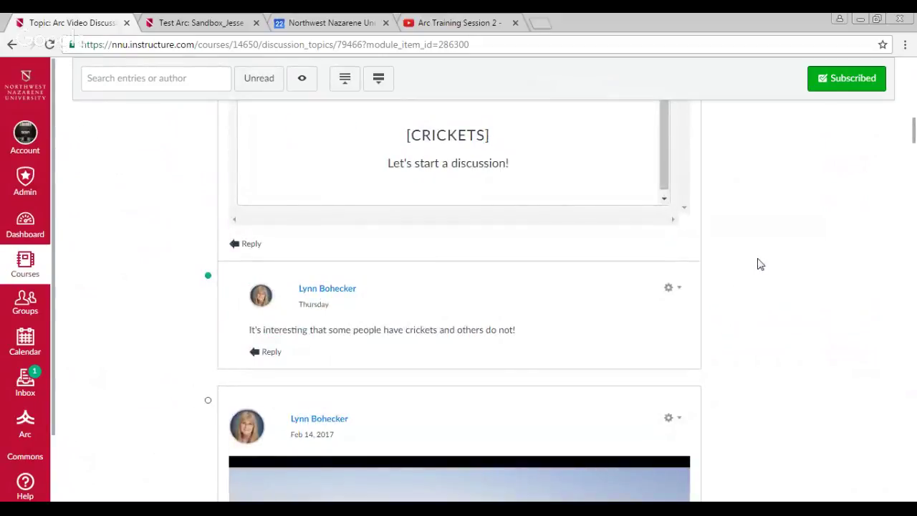
{"action": "scroll", "coordinate": [760, 265], "scroll_direction": "down", "scroll_amount": 8}
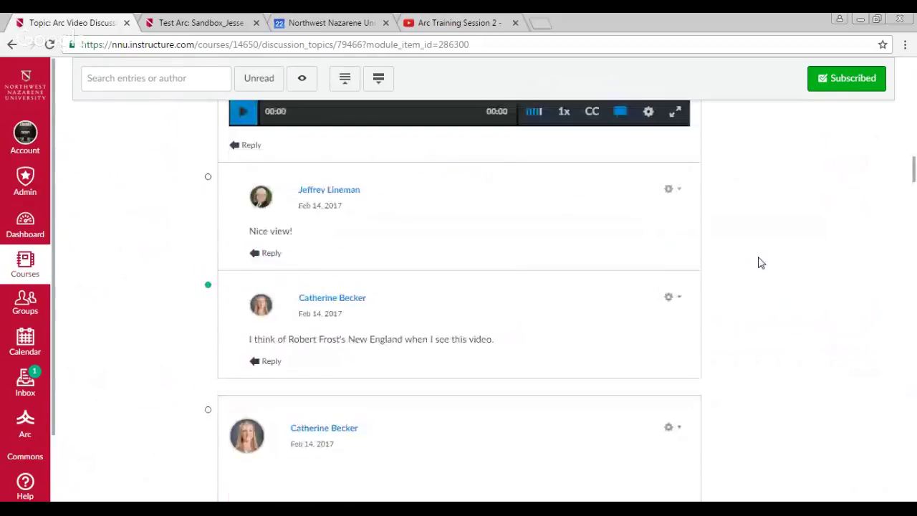
{"action": "scroll", "coordinate": [761, 263], "scroll_direction": "down", "scroll_amount": 10}
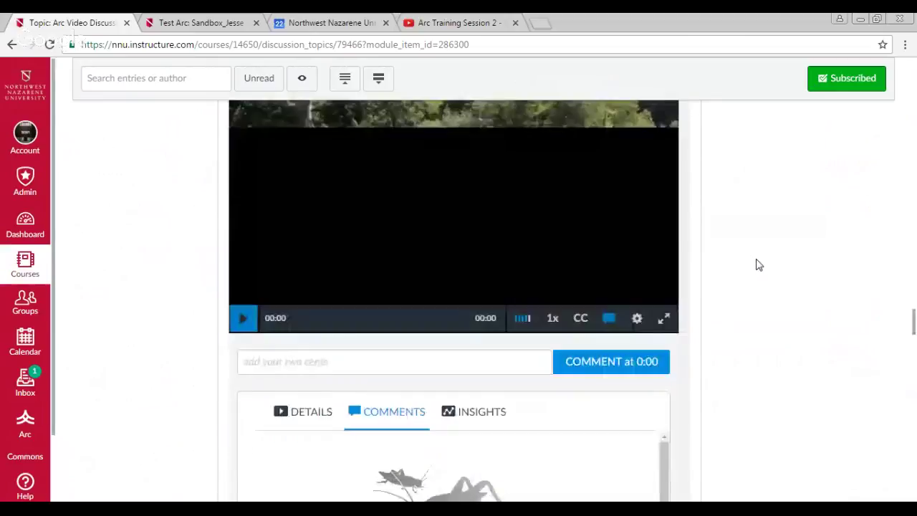
{"action": "scroll", "coordinate": [761, 264], "scroll_direction": "down", "scroll_amount": 10}
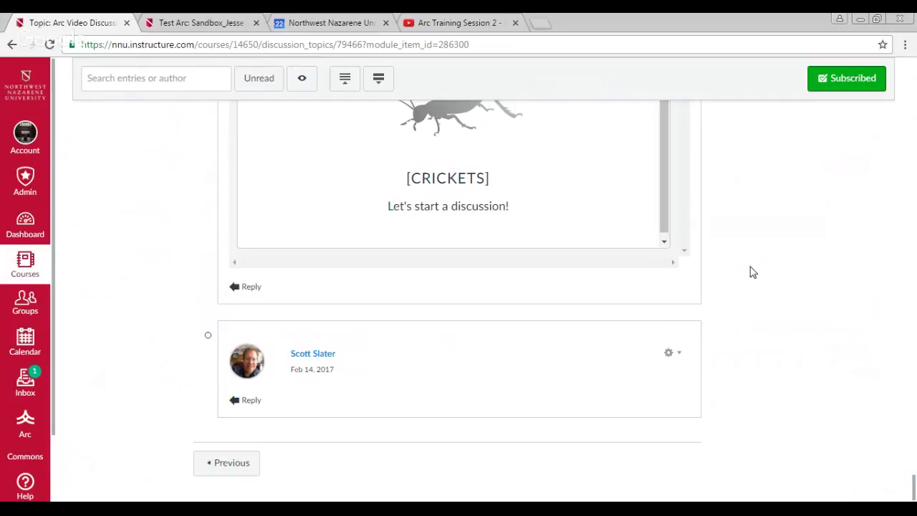
Step: Start a reply to the last video post, view the Arc Videos collection available for embedding, and close it without inserting a video
{"action": "left_click", "coordinate": [251, 286]}
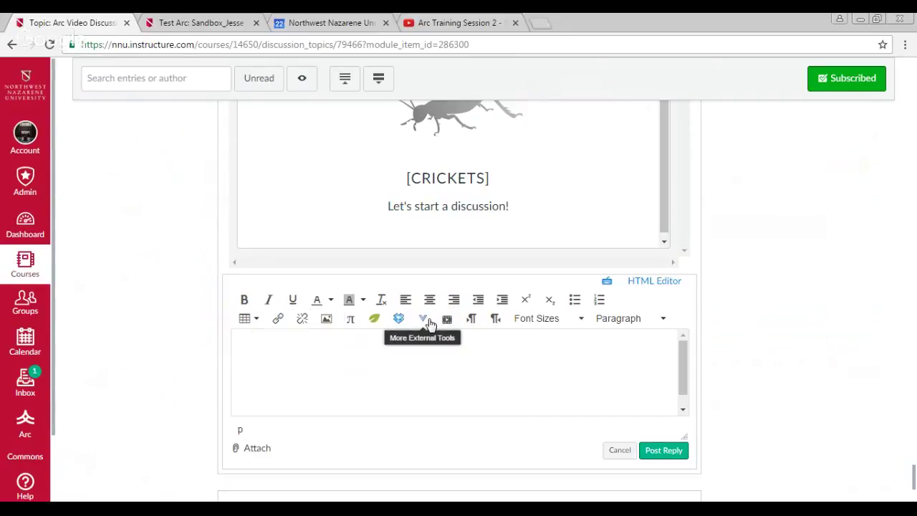
{"action": "left_click", "coordinate": [428, 324]}
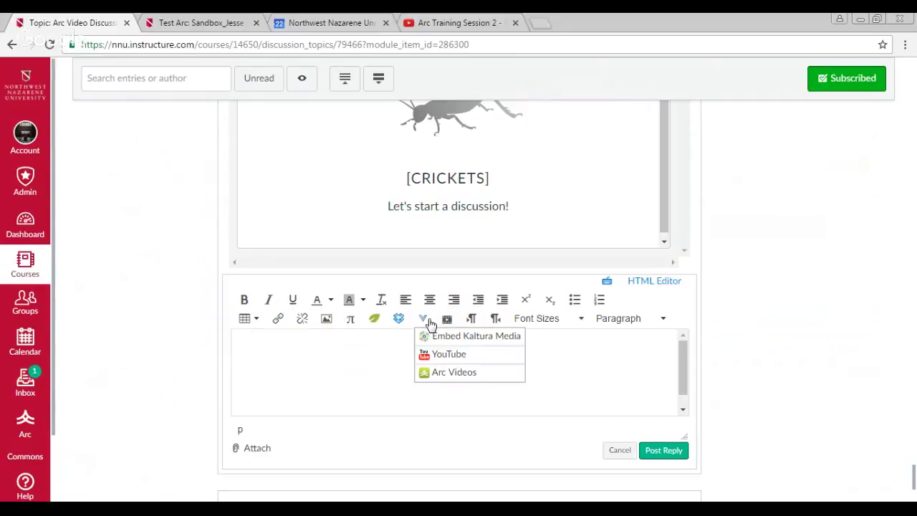
{"action": "left_click", "coordinate": [443, 378]}
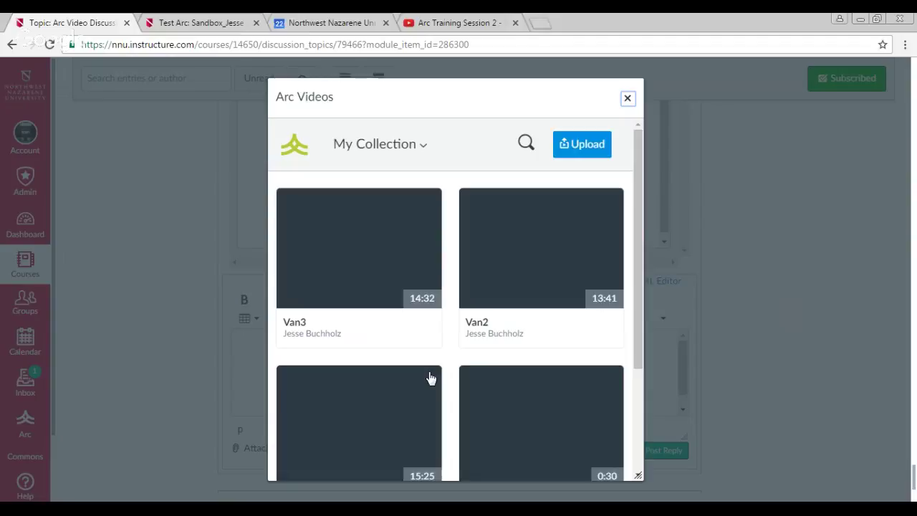
{"action": "left_click", "coordinate": [627, 97]}
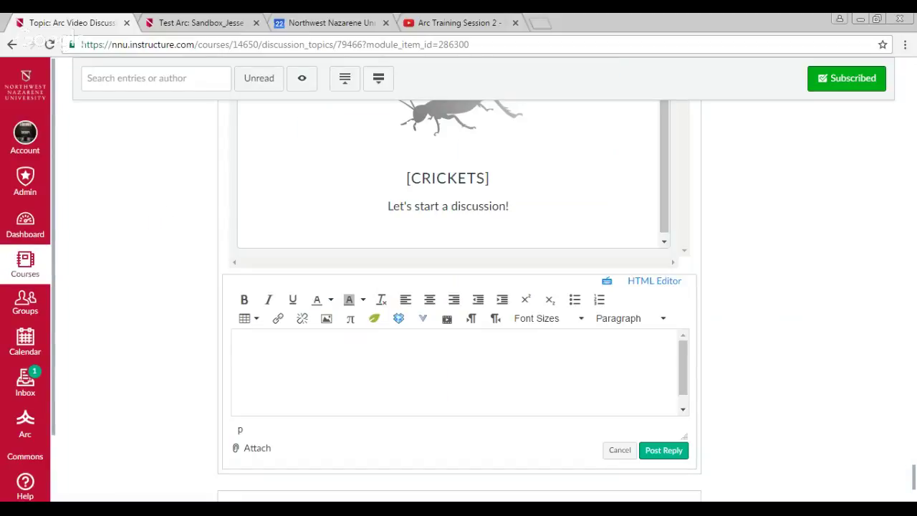
Step: Open the Arc Video Google Drive Folder linked in the discussion directions, and look at the Test Arc page before returning to the discussion
{"action": "scroll", "coordinate": [914, 444], "scroll_direction": "up", "scroll_amount": 5}
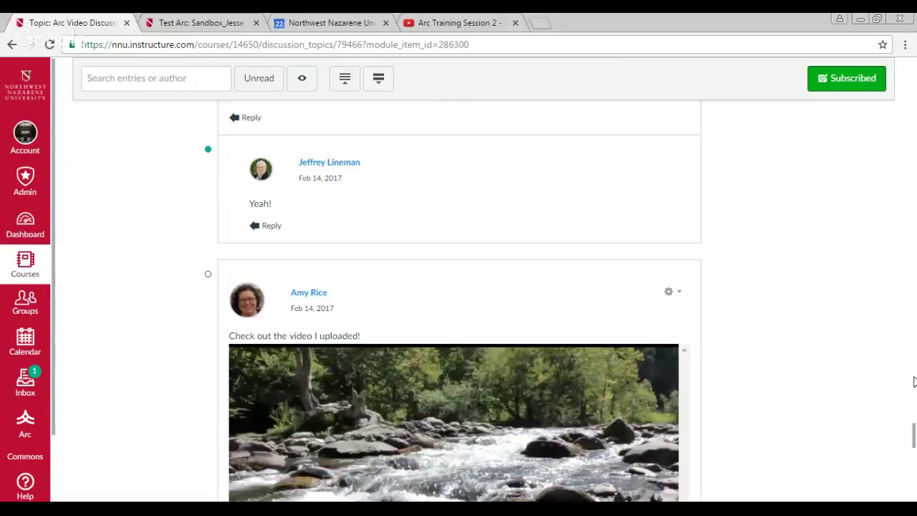
{"action": "scroll", "coordinate": [914, 382], "scroll_direction": "up", "scroll_amount": 15}
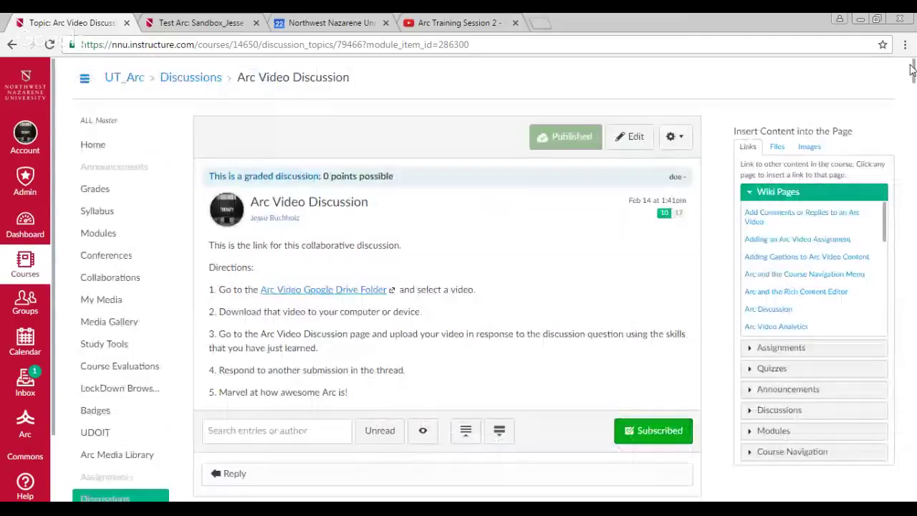
{"action": "left_click", "coordinate": [323, 291]}
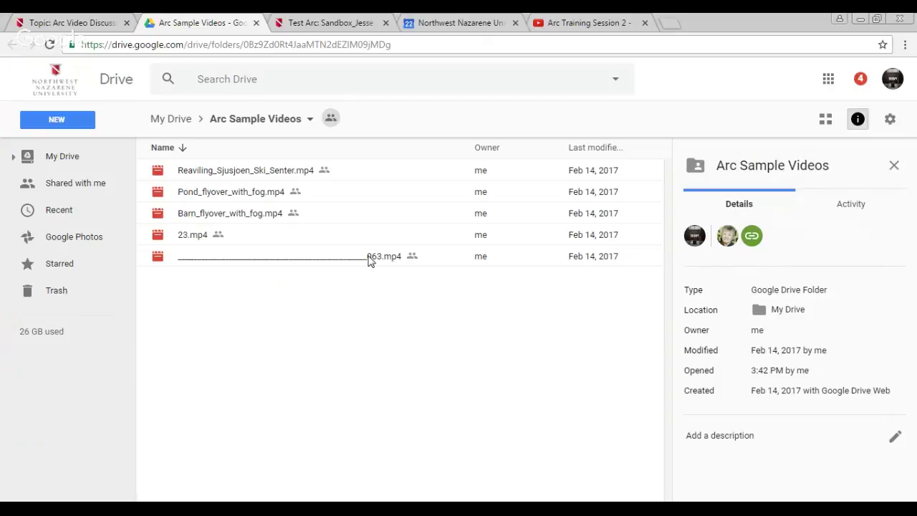
{"action": "key", "text": "F5"}
{"action": "left_click", "coordinate": [309, 22]}
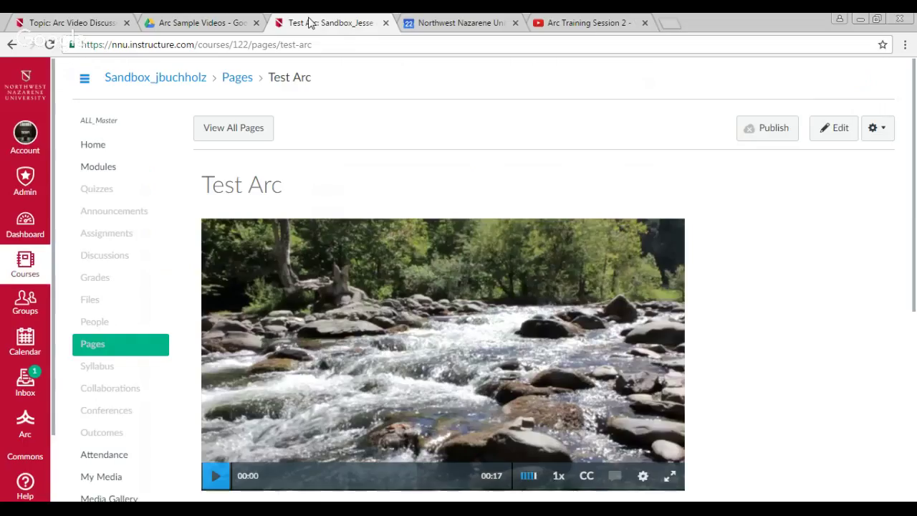
{"action": "left_click", "coordinate": [89, 22]}
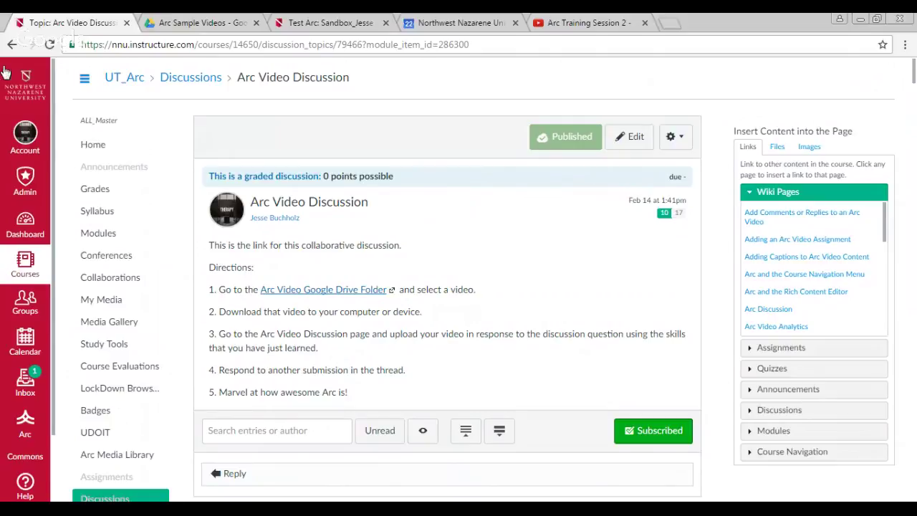
Step: Download 23.mp4 from the Arc Sample Videos folder in Google Drive, accepting the download without a virus scan
{"action": "left_click", "coordinate": [229, 24]}
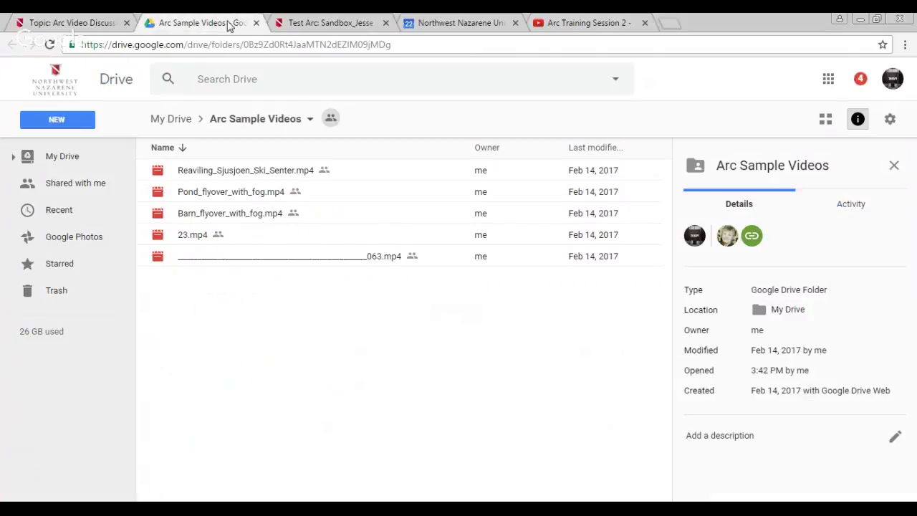
{"action": "left_click", "coordinate": [185, 238]}
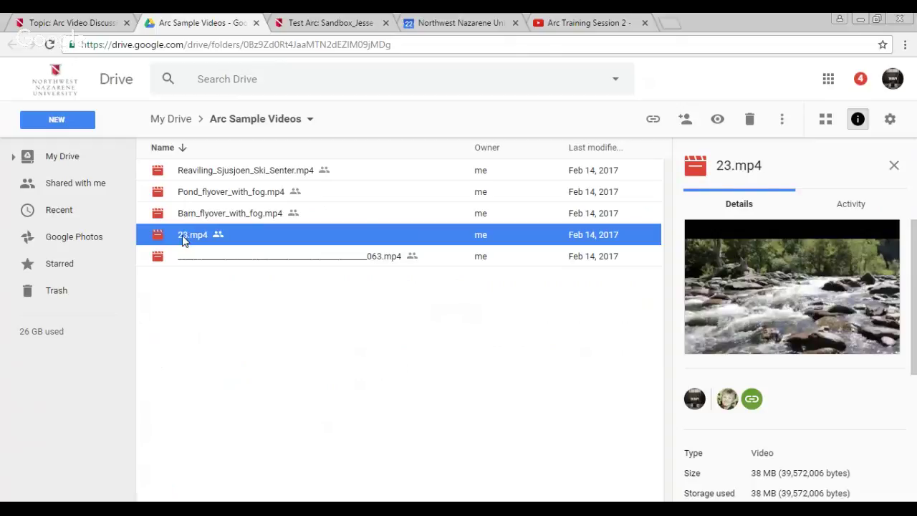
{"action": "right_click", "coordinate": [184, 241]}
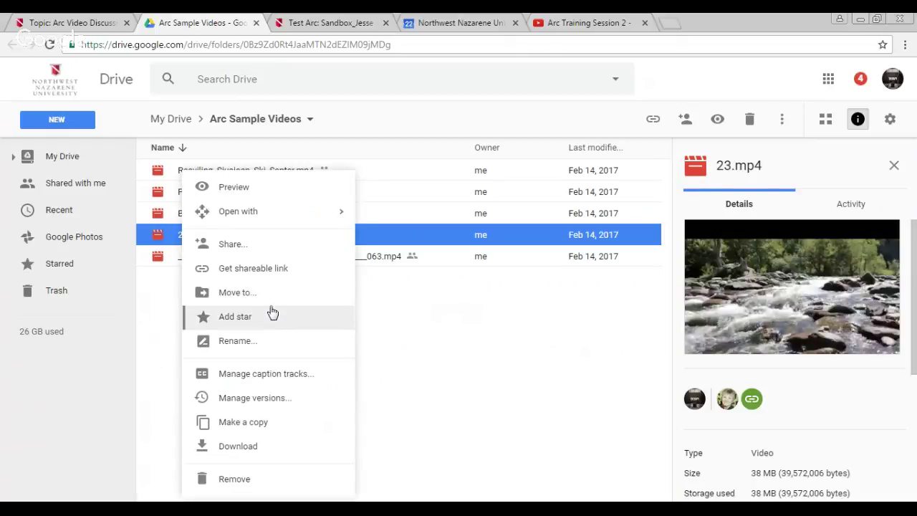
{"action": "left_click", "coordinate": [268, 448]}
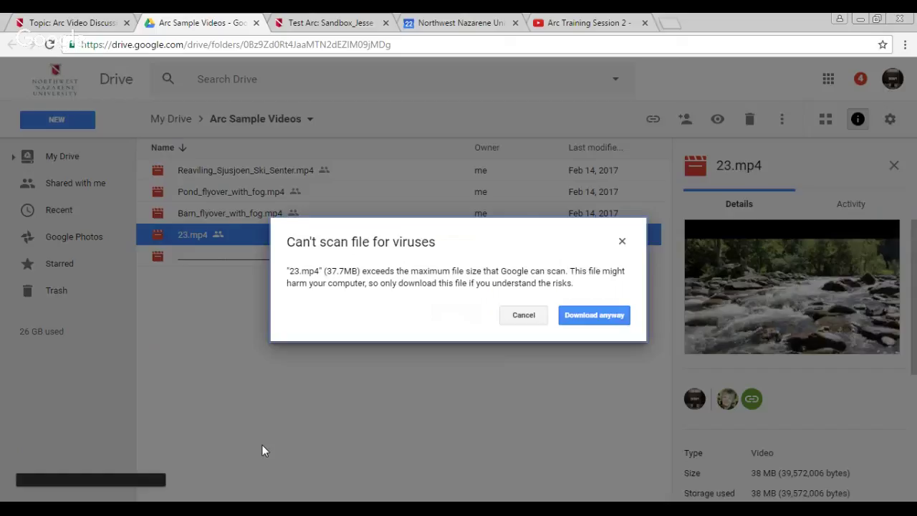
{"action": "left_click", "coordinate": [593, 316]}
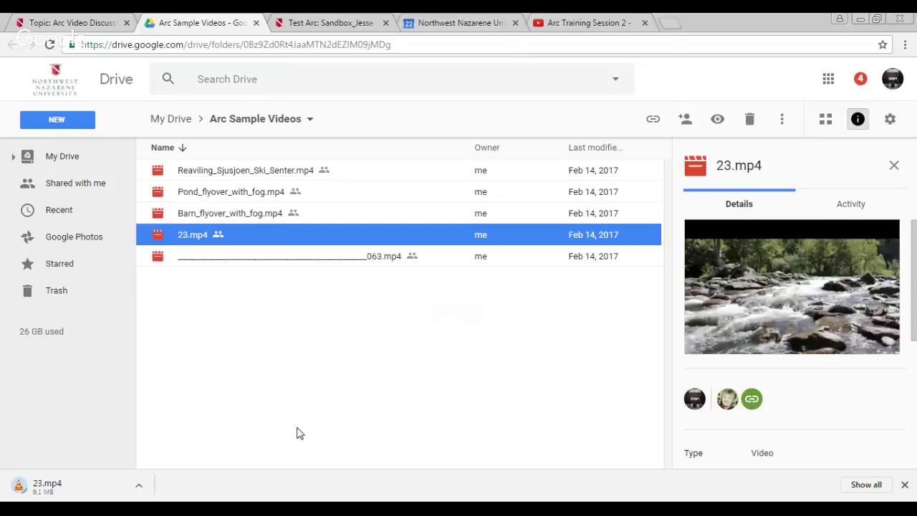
Step: Return to the Arc Video Discussion, reload it and check the thread for newly posted videos
{"action": "left_click", "coordinate": [75, 23]}
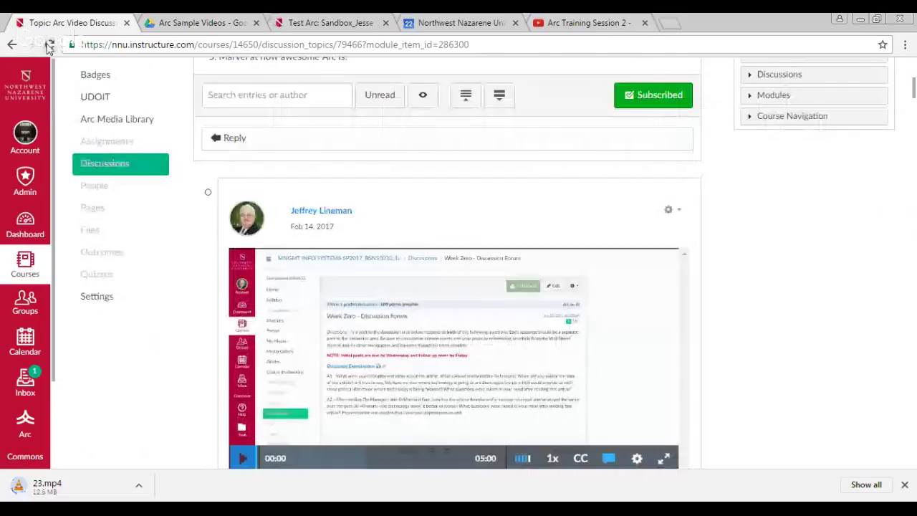
{"action": "left_click", "coordinate": [49, 44]}
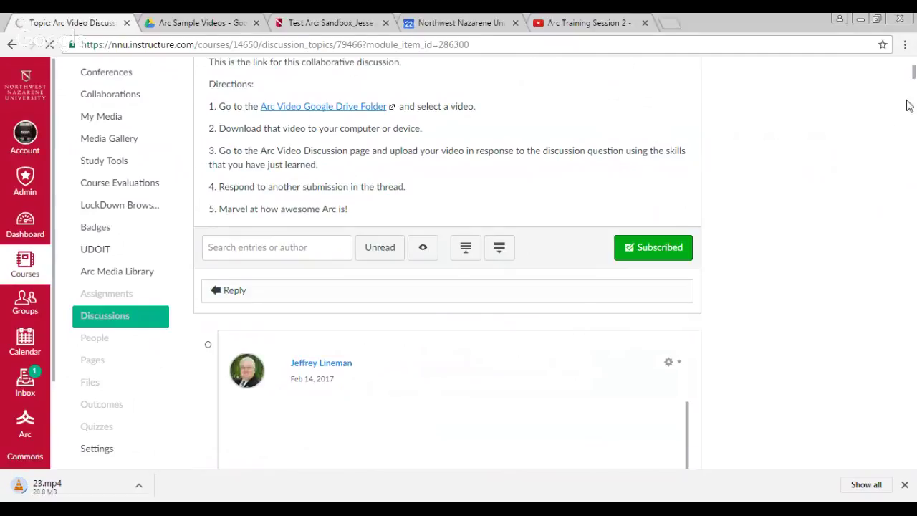
{"action": "left_click_drag", "start_coordinate": [913, 75], "coordinate": [914, 412]}
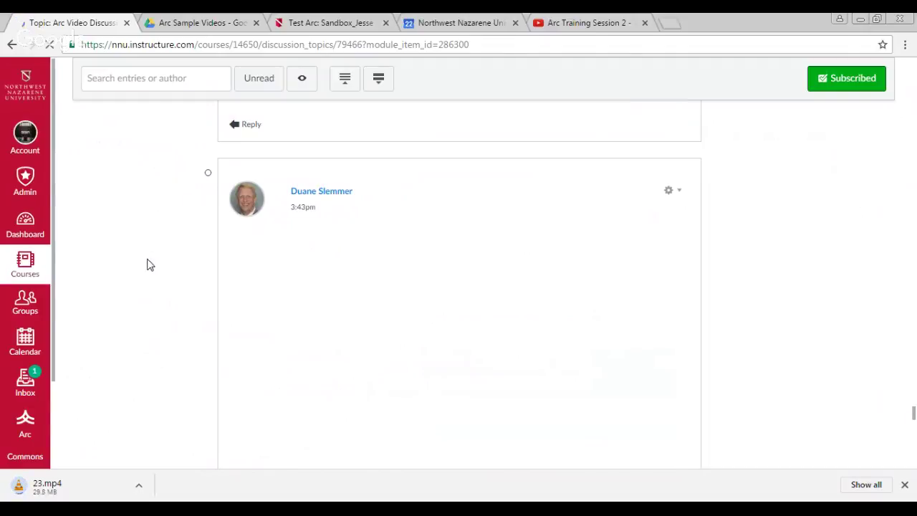
{"action": "scroll", "coordinate": [147, 262], "scroll_direction": "down", "scroll_amount": 5}
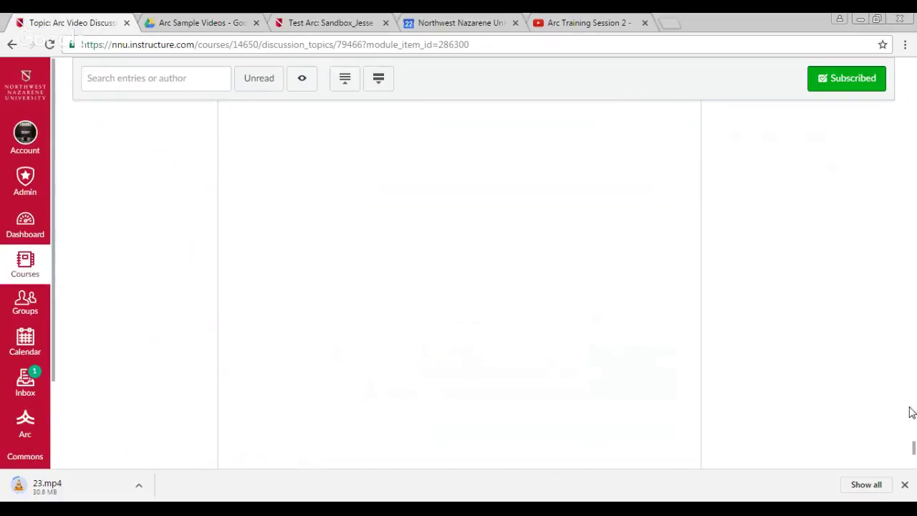
Step: Open the UT_Arc course gradebook to view the Arc Video Discussion submissions
{"action": "left_click_drag", "start_coordinate": [913, 448], "coordinate": [909, 36]}
{"action": "left_click", "coordinate": [91, 192]}
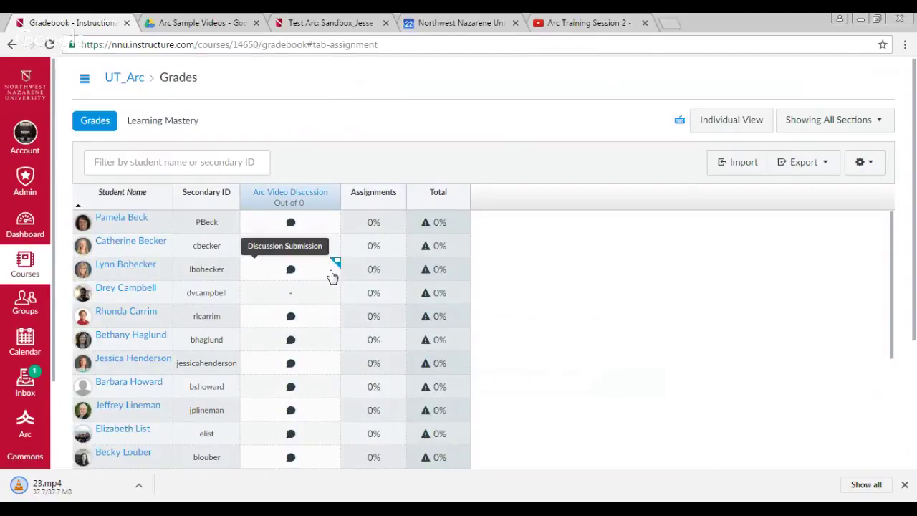
Step: Open the third student's Arc Video Discussion submission details from the gradebook and view their video and reply in the SpeedGrader
{"action": "left_click", "coordinate": [328, 269]}
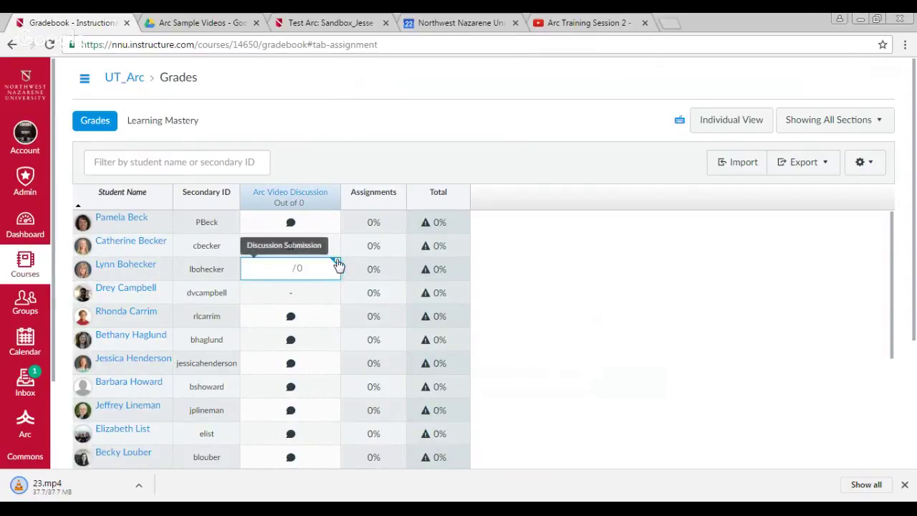
{"action": "left_click", "coordinate": [338, 265]}
{"action": "left_click", "coordinate": [326, 240]}
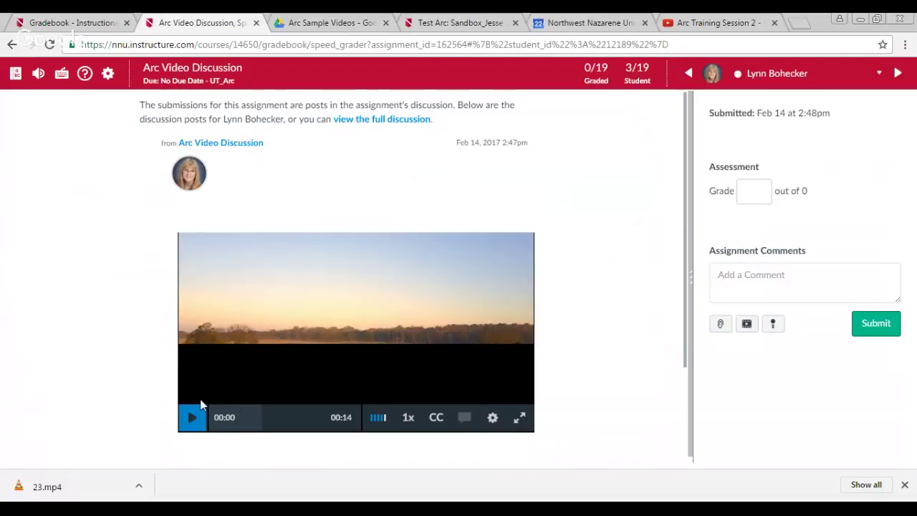
{"action": "scroll", "coordinate": [542, 317], "scroll_direction": "down", "scroll_amount": 3}
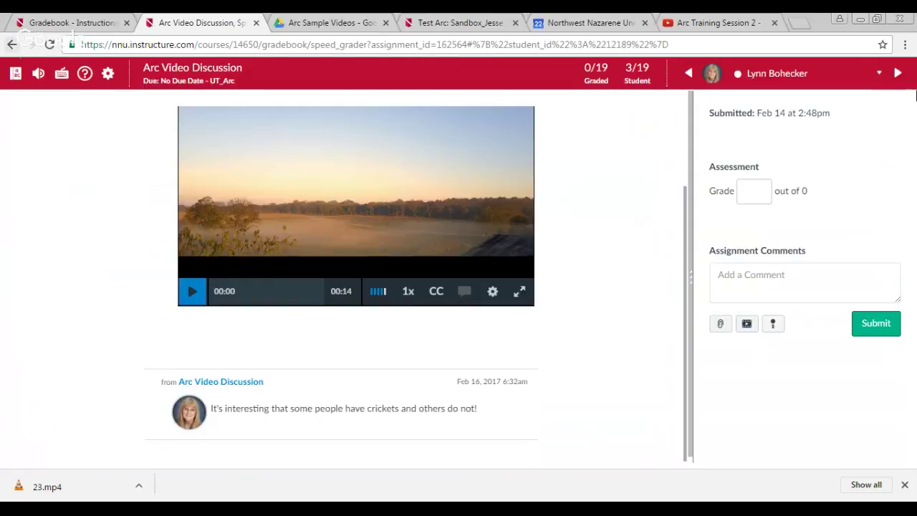
Step: Advance through the student submissions to student 7 of 19 and examine the embedded video and its comments area
{"action": "left_click", "coordinate": [898, 73]}
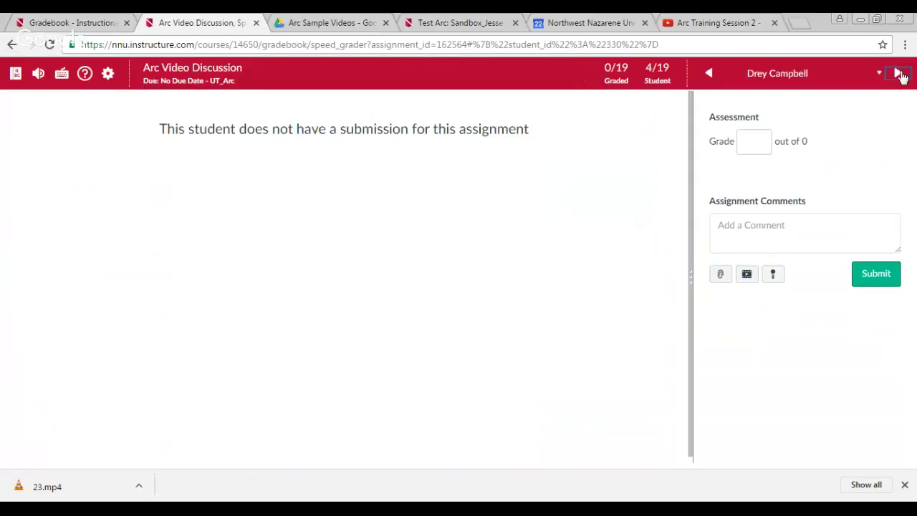
{"action": "left_click", "coordinate": [899, 74]}
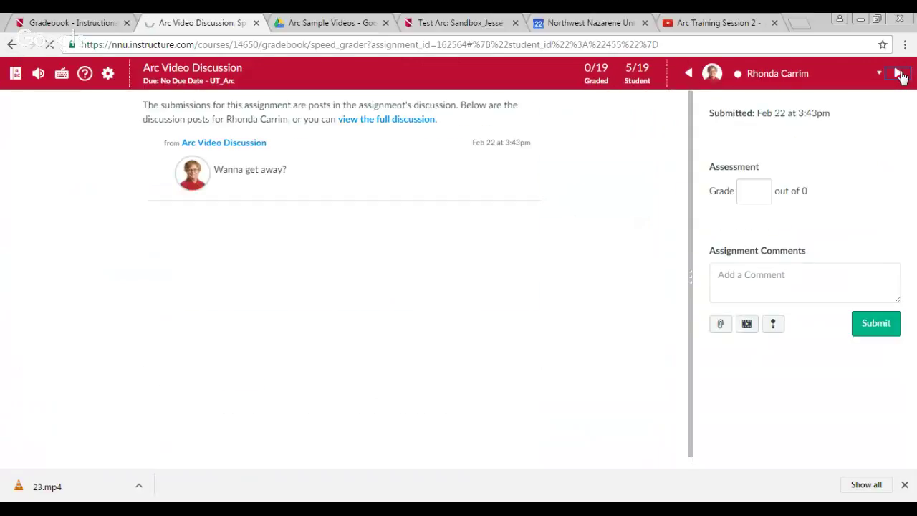
{"action": "left_click", "coordinate": [898, 74]}
{"action": "left_click", "coordinate": [898, 74]}
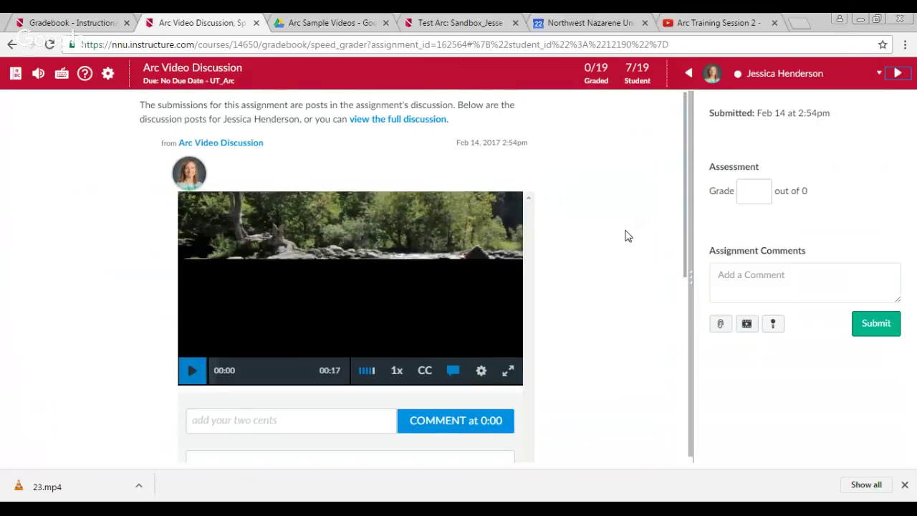
{"action": "scroll", "coordinate": [627, 235], "scroll_direction": "down", "scroll_amount": 1}
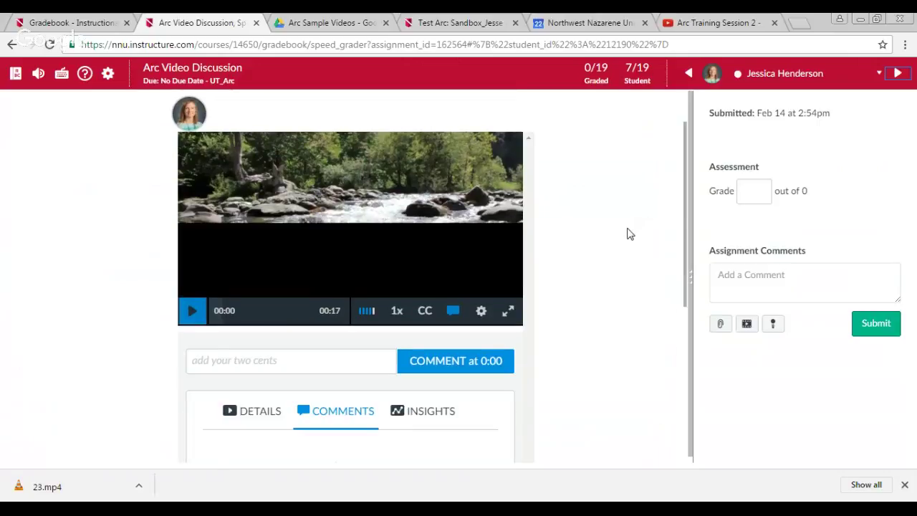
{"action": "scroll", "coordinate": [630, 233], "scroll_direction": "down", "scroll_amount": 3}
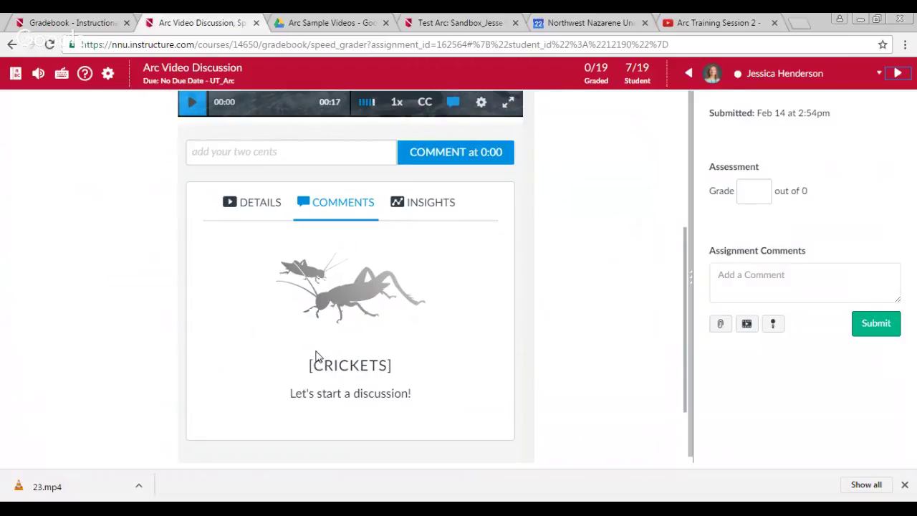
{"action": "scroll", "coordinate": [340, 338], "scroll_direction": "down", "scroll_amount": 2}
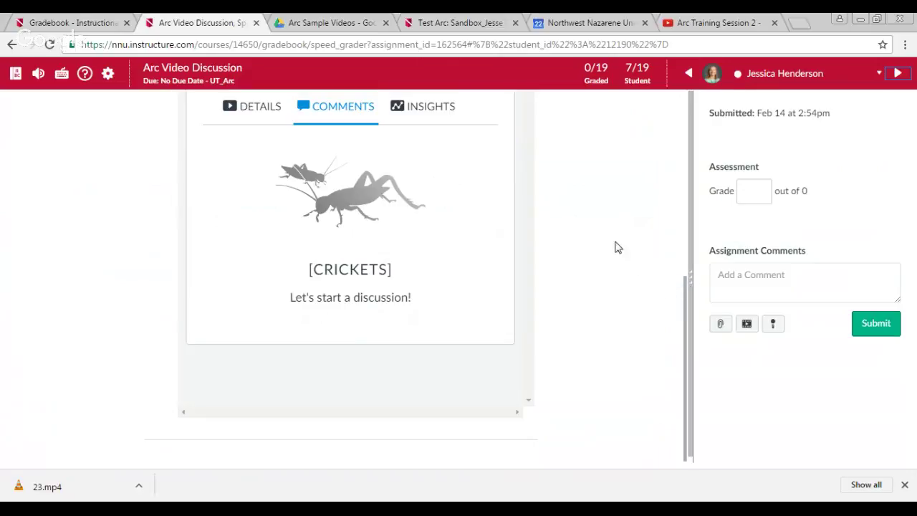
Step: Return to the gradebook, close the submission details and open the Arc Video Discussion from the Arc Faculty Training module
{"action": "left_click", "coordinate": [75, 24]}
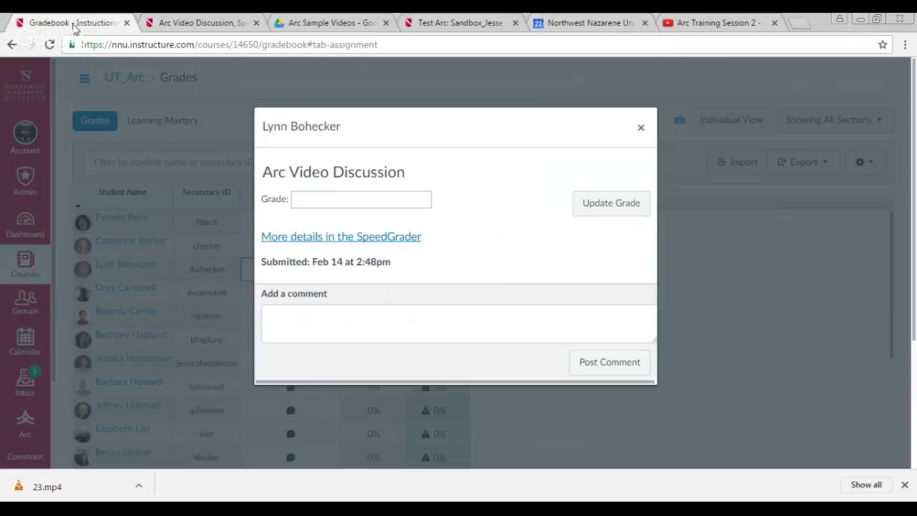
{"action": "left_click", "coordinate": [640, 128]}
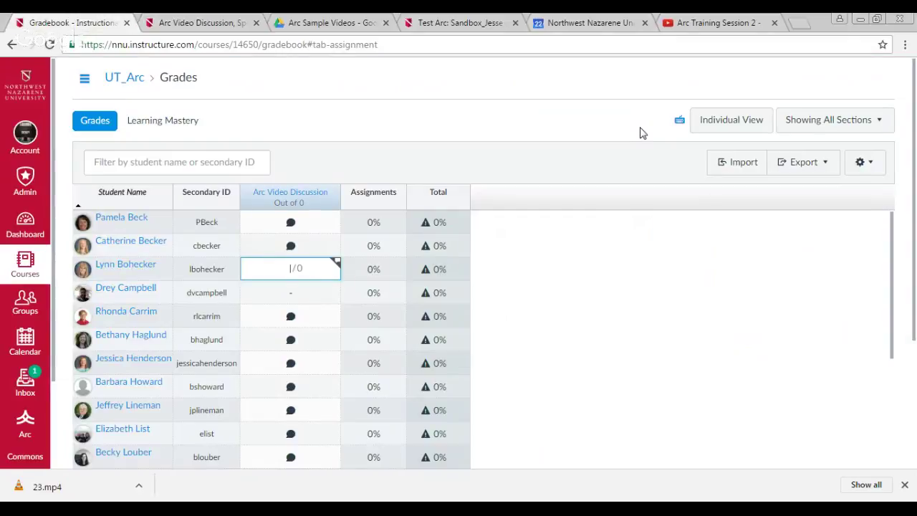
{"action": "left_click", "coordinate": [84, 77]}
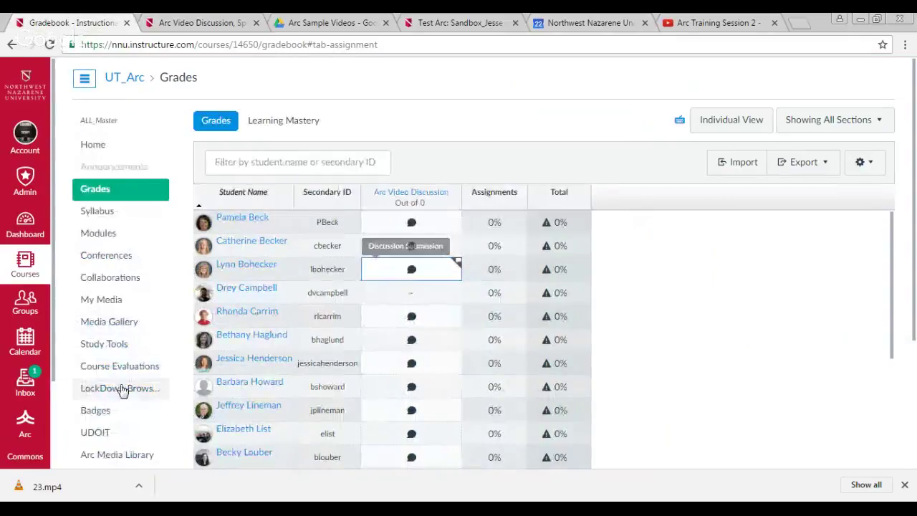
{"action": "left_click", "coordinate": [111, 239]}
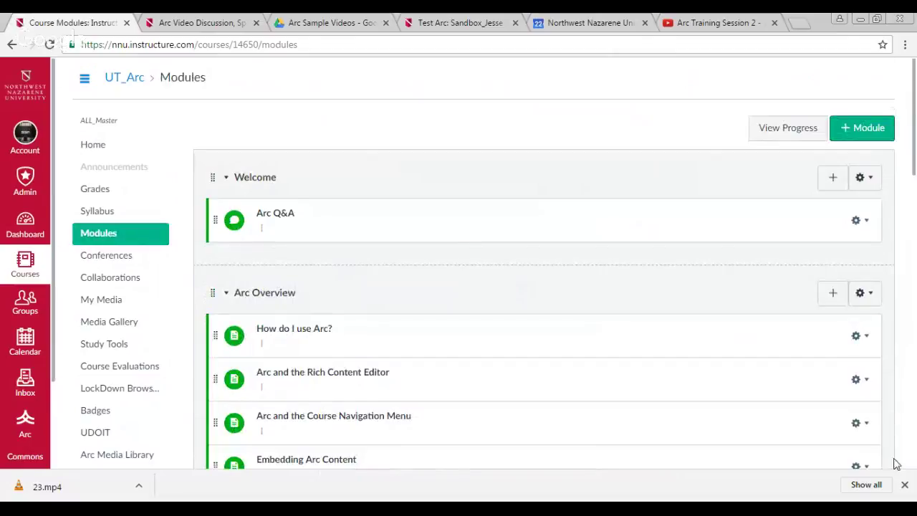
{"action": "scroll", "coordinate": [901, 434], "scroll_direction": "down", "scroll_amount": 15}
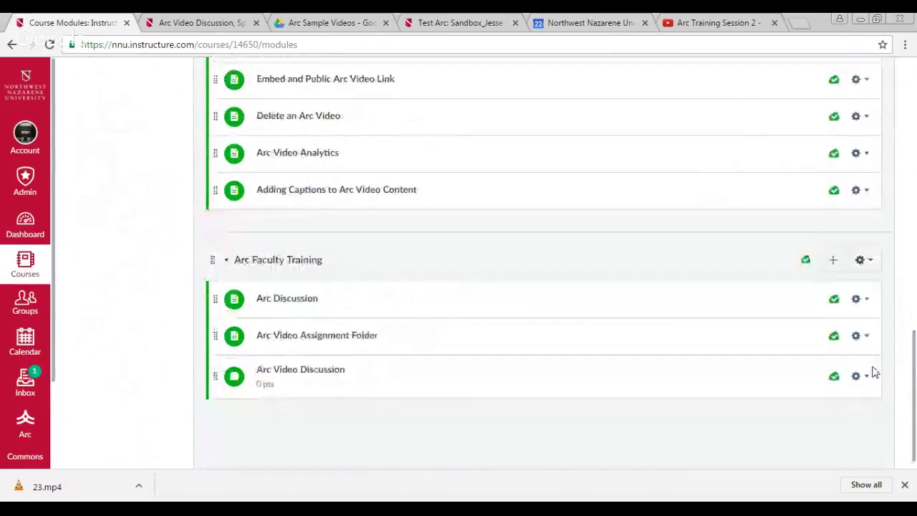
{"action": "left_click", "coordinate": [313, 355]}
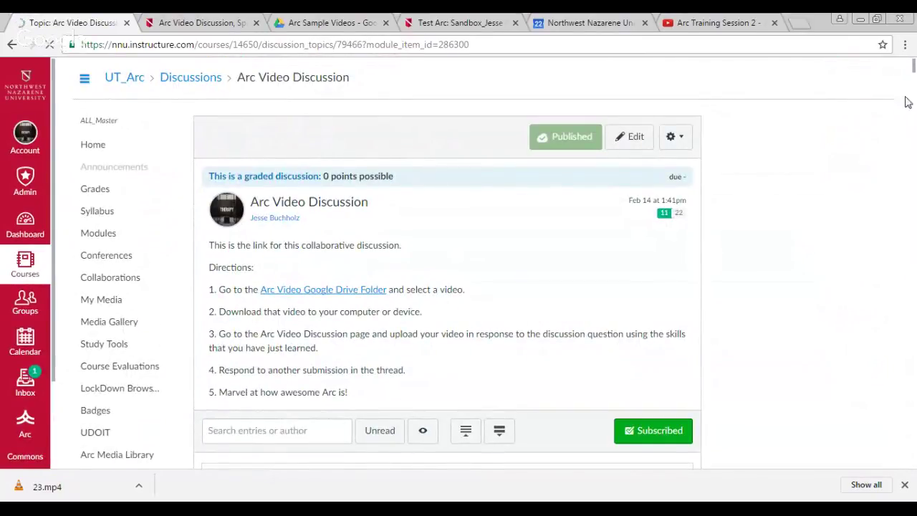
Step: Find the "Wanna get away?" reply in the discussion thread, expand its embedded video and pause the playback
{"action": "left_click_drag", "start_coordinate": [913, 80], "coordinate": [907, 455]}
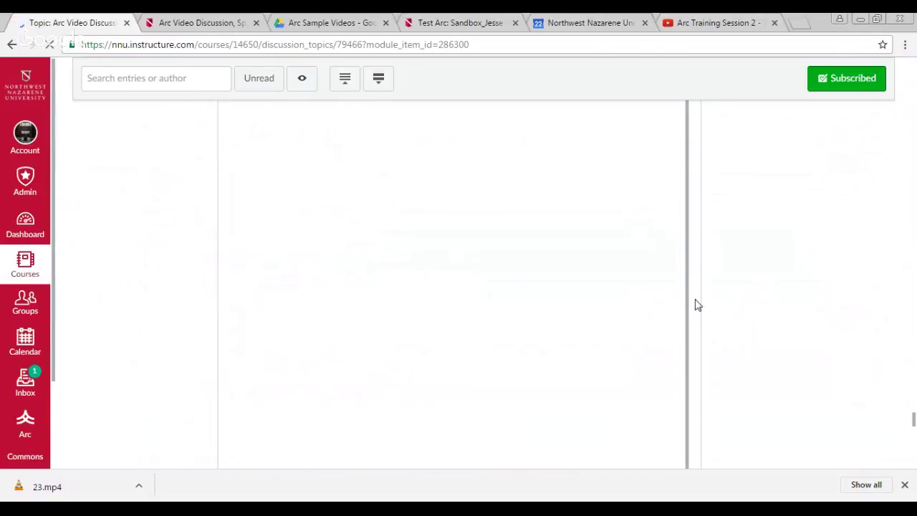
{"action": "scroll", "coordinate": [745, 327], "scroll_direction": "up", "scroll_amount": 4}
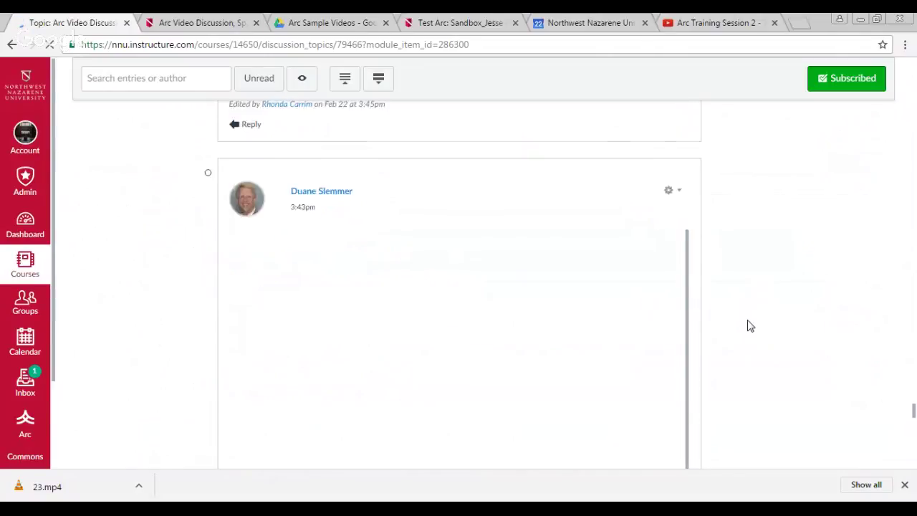
{"action": "scroll", "coordinate": [748, 323], "scroll_direction": "up", "scroll_amount": 2}
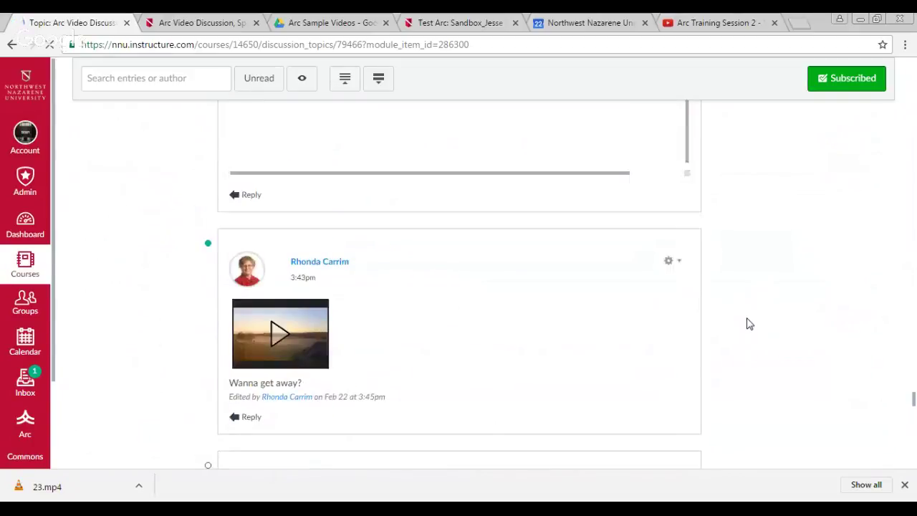
{"action": "scroll", "coordinate": [722, 337], "scroll_direction": "down", "scroll_amount": 1}
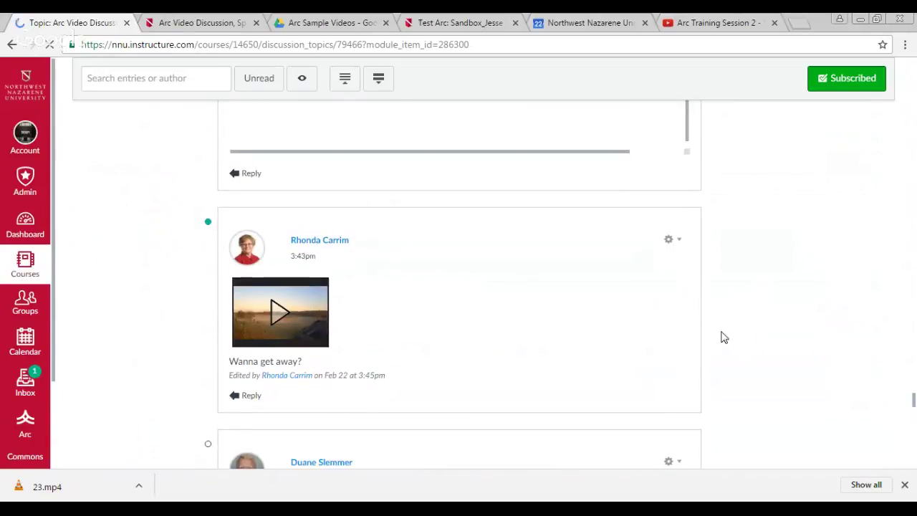
{"action": "scroll", "coordinate": [722, 339], "scroll_direction": "down", "scroll_amount": 1}
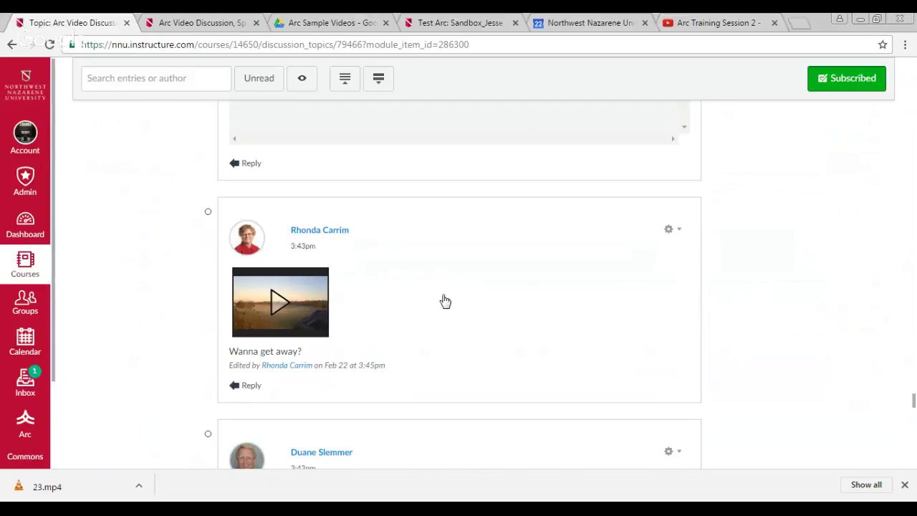
{"action": "left_click", "coordinate": [408, 314]}
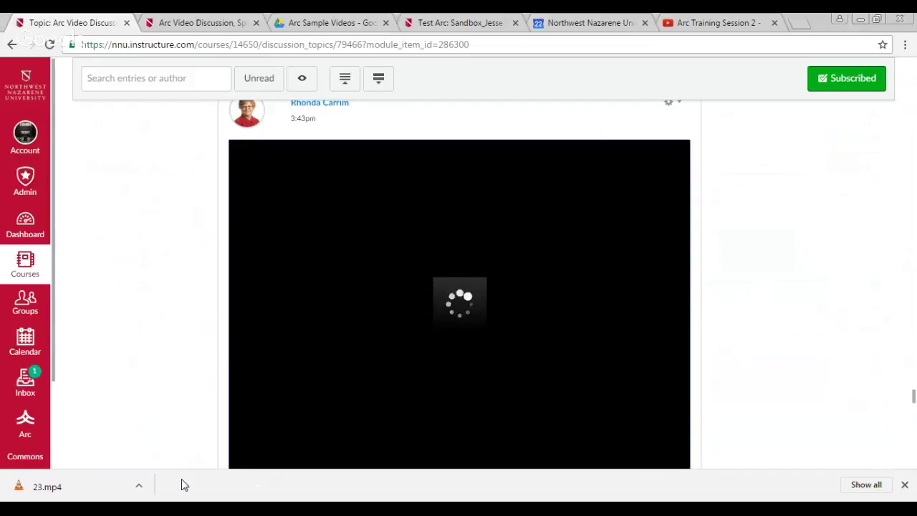
{"action": "scroll", "coordinate": [286, 415], "scroll_direction": "down", "scroll_amount": 3}
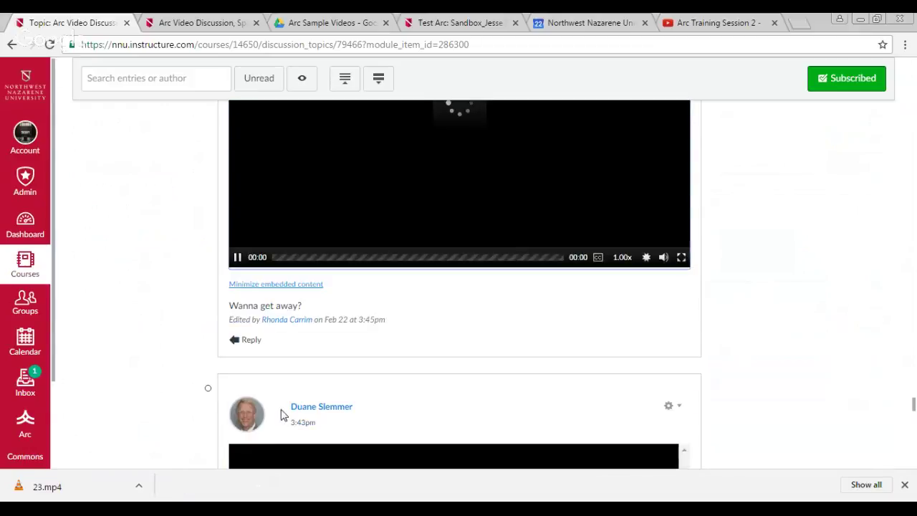
{"action": "left_click", "coordinate": [237, 258]}
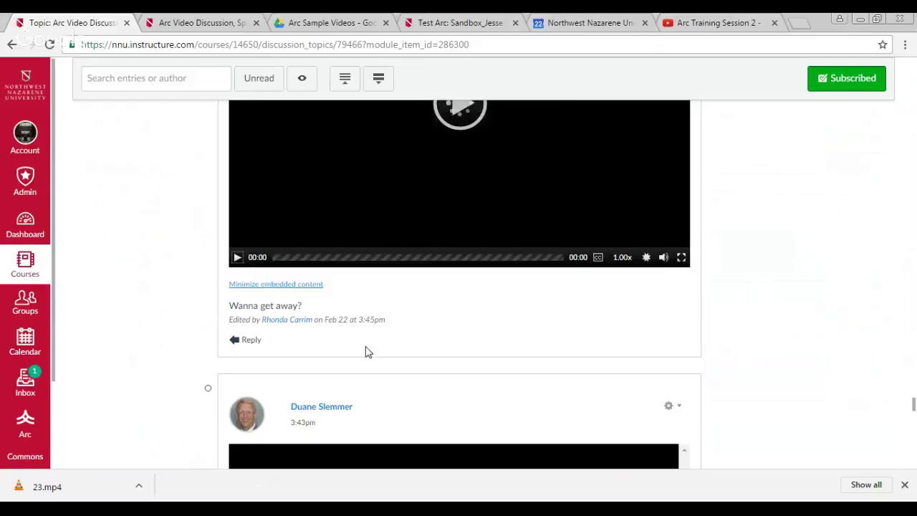
Step: Browse the video replies in the thread and examine the 3:40pm post's aerial water video and its comments area
{"action": "scroll", "coordinate": [549, 328], "scroll_direction": "down", "scroll_amount": 5}
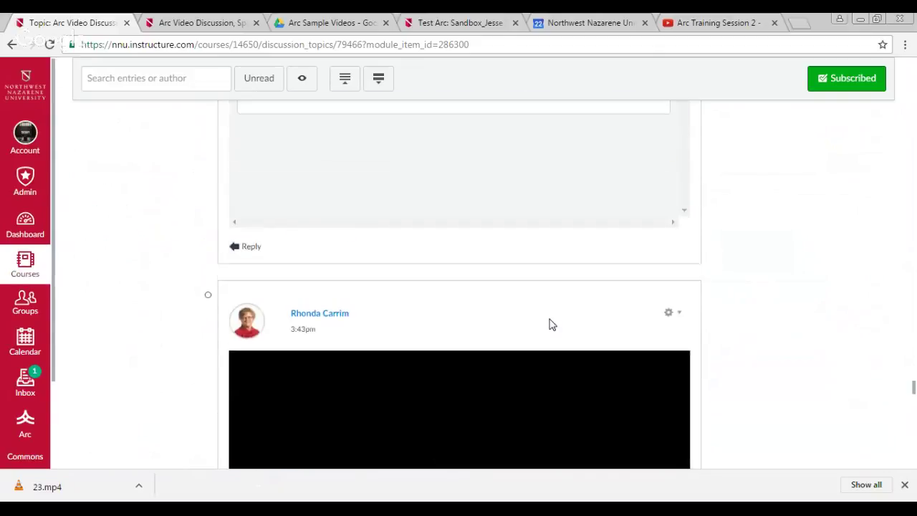
{"action": "scroll", "coordinate": [552, 325], "scroll_direction": "down", "scroll_amount": 5}
{"action": "scroll", "coordinate": [549, 320], "scroll_direction": "down", "scroll_amount": 5}
{"action": "scroll", "coordinate": [552, 321], "scroll_direction": "up", "scroll_amount": 2}
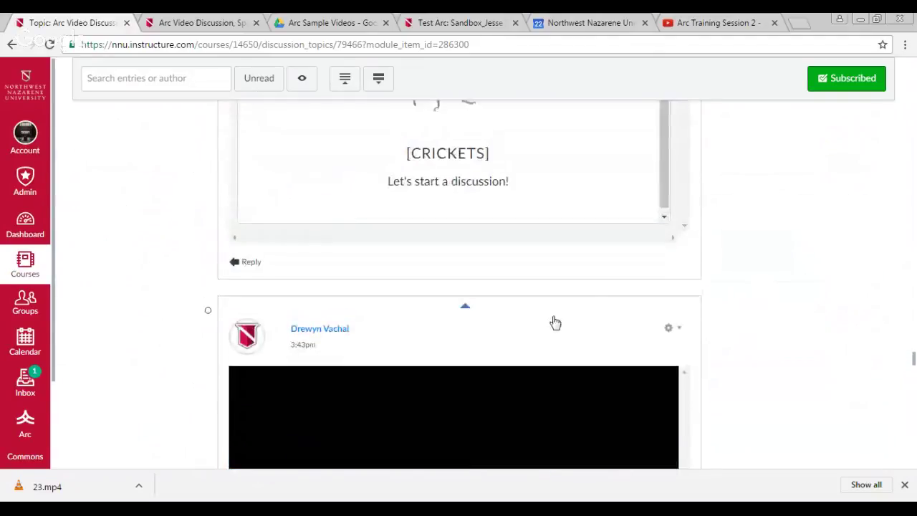
{"action": "scroll", "coordinate": [555, 323], "scroll_direction": "up", "scroll_amount": 1}
{"action": "scroll", "coordinate": [552, 319], "scroll_direction": "down", "scroll_amount": 10}
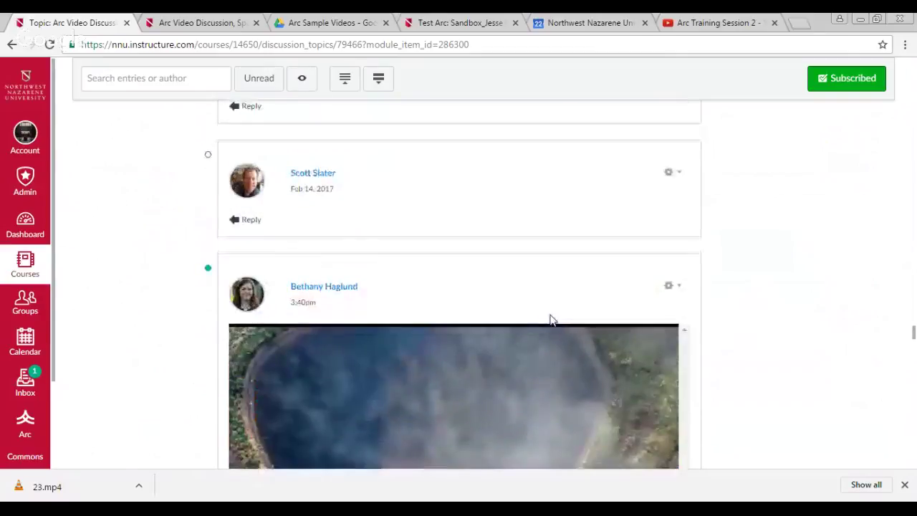
{"action": "scroll", "coordinate": [550, 319], "scroll_direction": "down", "scroll_amount": 2}
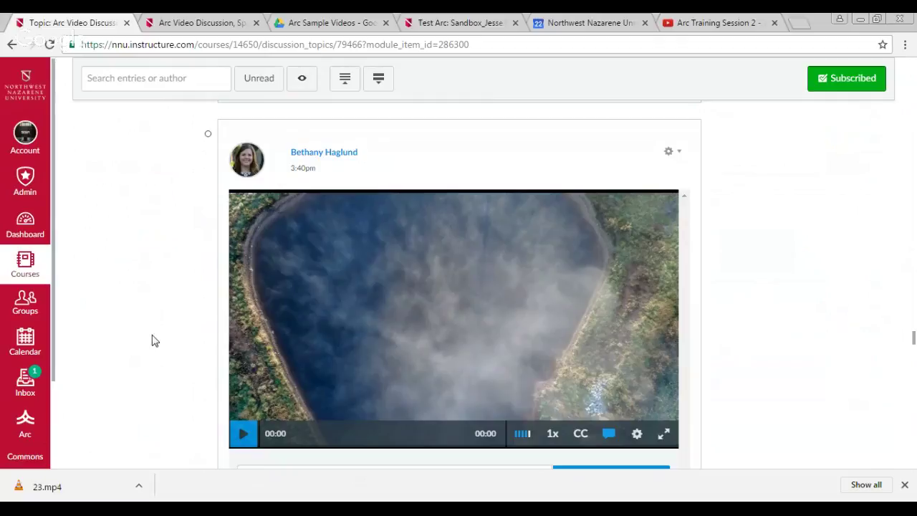
{"action": "scroll", "coordinate": [153, 341], "scroll_direction": "up", "scroll_amount": 1}
{"action": "scroll", "coordinate": [153, 341], "scroll_direction": "down", "scroll_amount": 3}
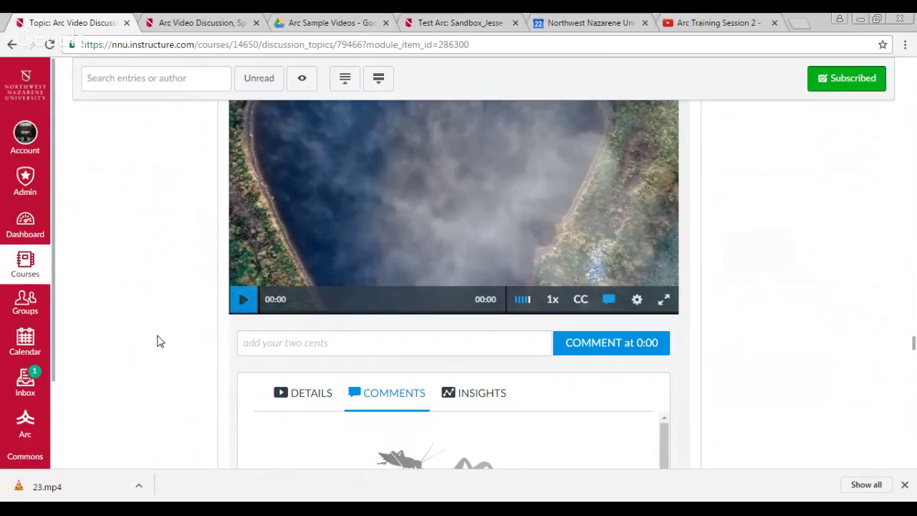
{"action": "scroll", "coordinate": [160, 342], "scroll_direction": "down", "scroll_amount": 1}
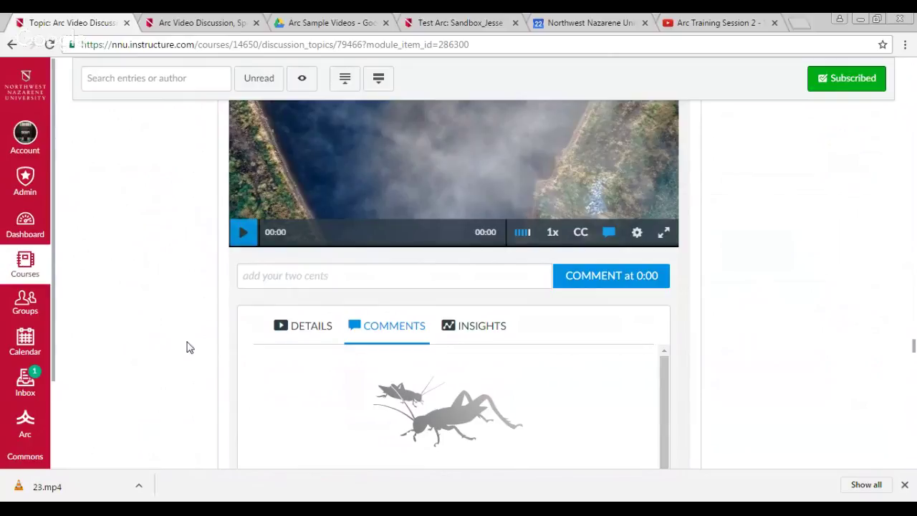
Step: Review the comments on the remaining video replies, through to the field video posted at 3:44pm
{"action": "scroll", "coordinate": [170, 358], "scroll_direction": "down", "scroll_amount": 1}
{"action": "scroll", "coordinate": [171, 361], "scroll_direction": "down", "scroll_amount": 8}
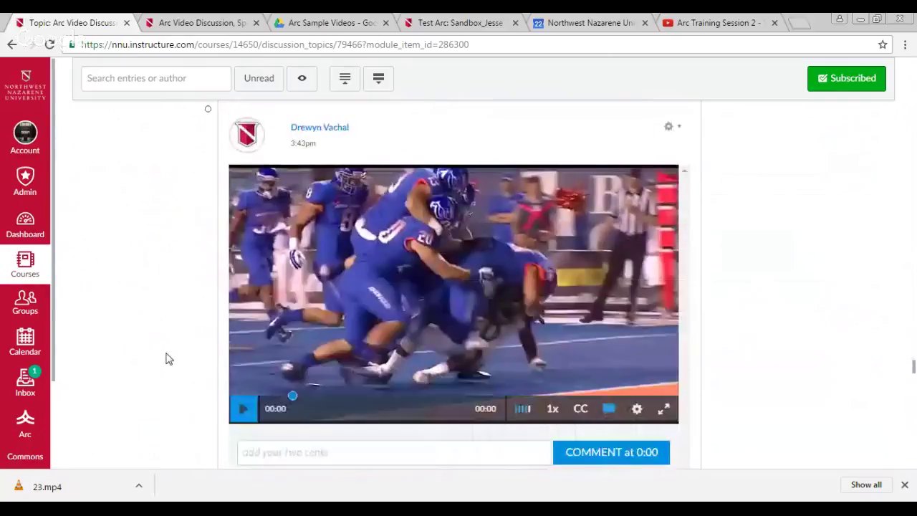
{"action": "scroll", "coordinate": [161, 356], "scroll_direction": "down", "scroll_amount": 6}
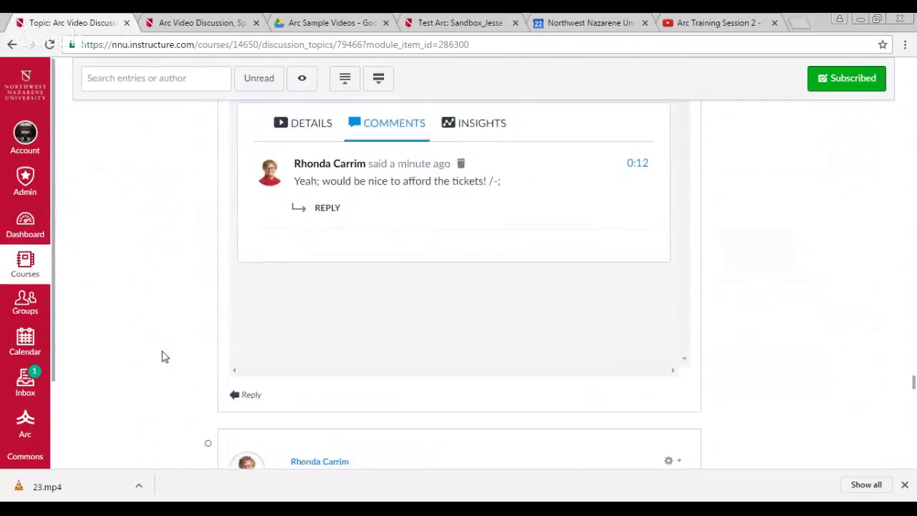
{"action": "scroll", "coordinate": [162, 356], "scroll_direction": "down", "scroll_amount": 1}
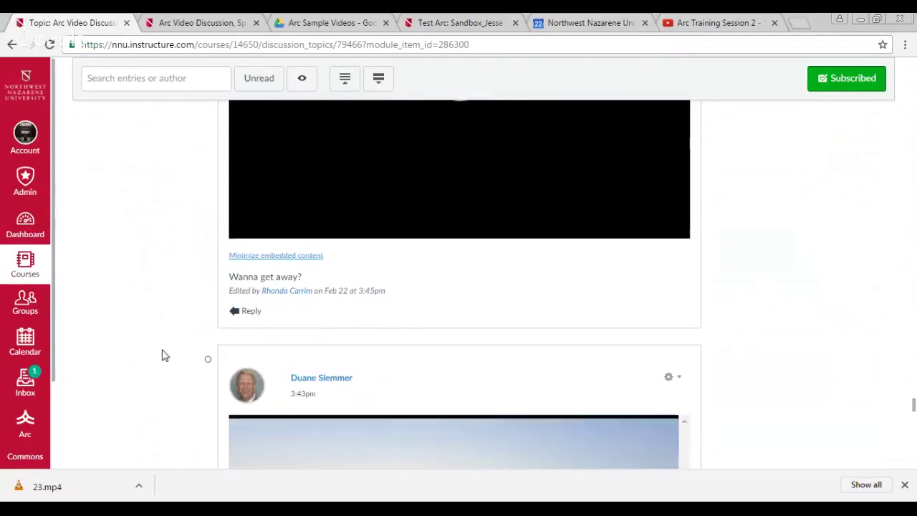
{"action": "scroll", "coordinate": [162, 355], "scroll_direction": "down", "scroll_amount": 3}
{"action": "scroll", "coordinate": [162, 355], "scroll_direction": "down", "scroll_amount": 6}
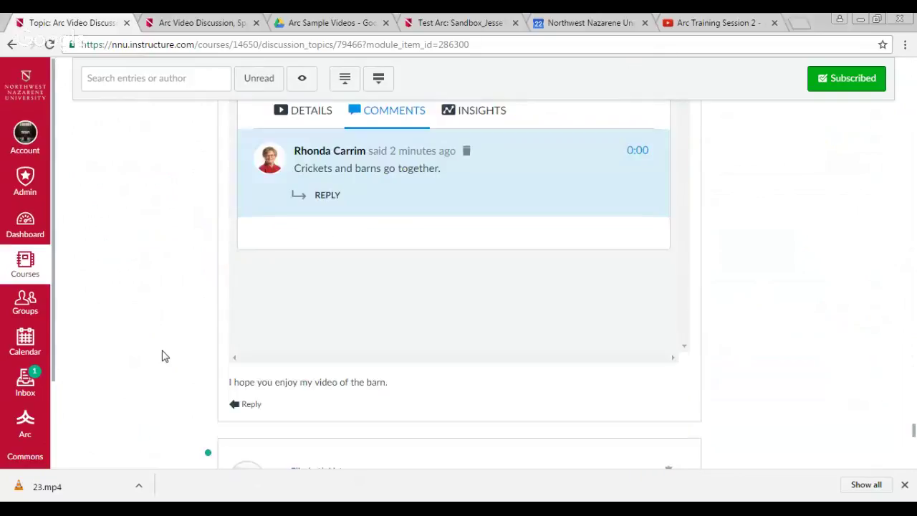
{"action": "scroll", "coordinate": [161, 356], "scroll_direction": "down", "scroll_amount": 10}
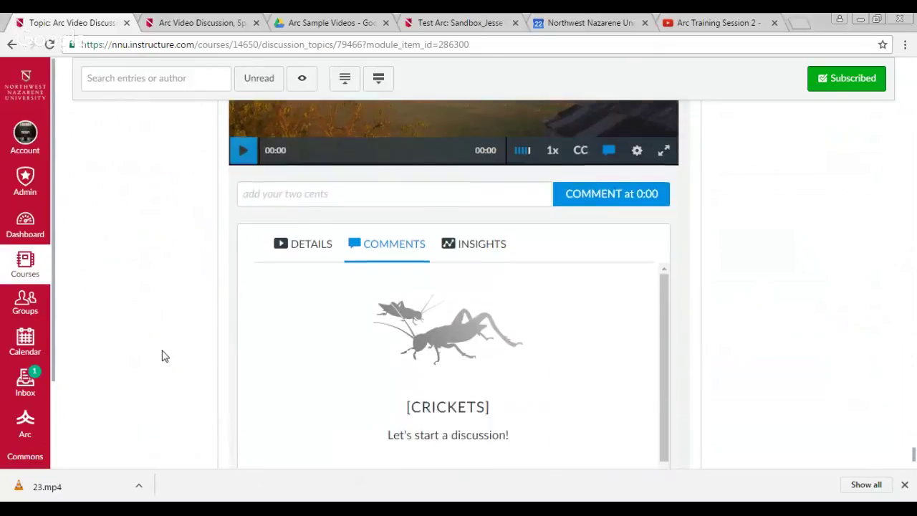
{"action": "scroll", "coordinate": [162, 355], "scroll_direction": "up", "scroll_amount": 8}
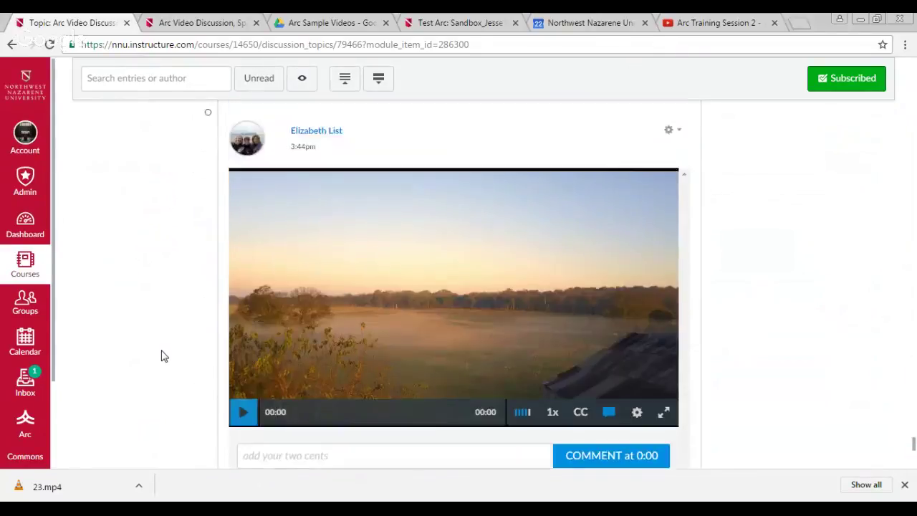
{"action": "scroll", "coordinate": [162, 355], "scroll_direction": "down", "scroll_amount": 1}
{"action": "scroll", "coordinate": [162, 357], "scroll_direction": "down", "scroll_amount": 2}
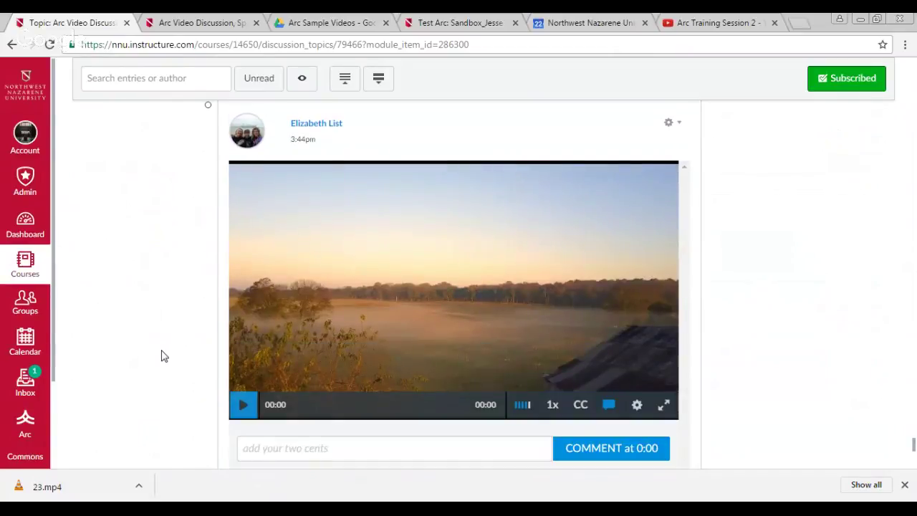
{"action": "scroll", "coordinate": [162, 355], "scroll_direction": "up", "scroll_amount": 1}
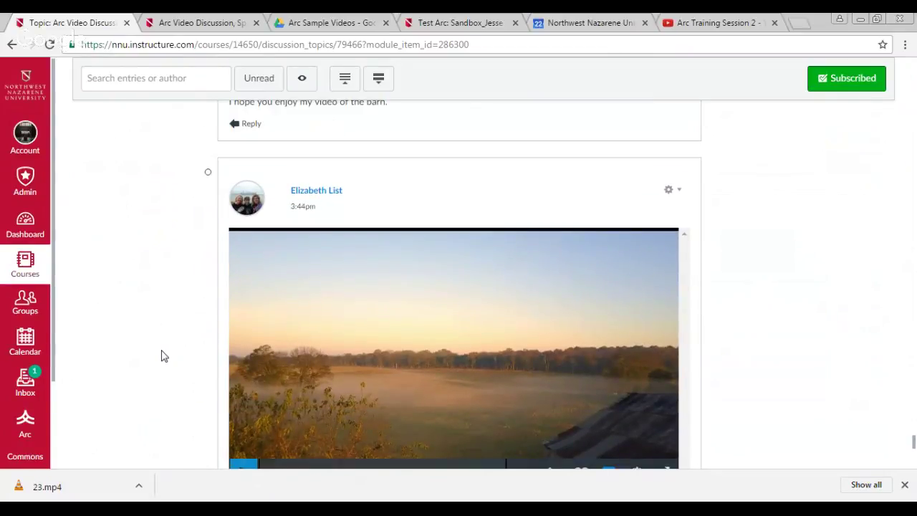
{"action": "scroll", "coordinate": [164, 354], "scroll_direction": "down", "scroll_amount": 1}
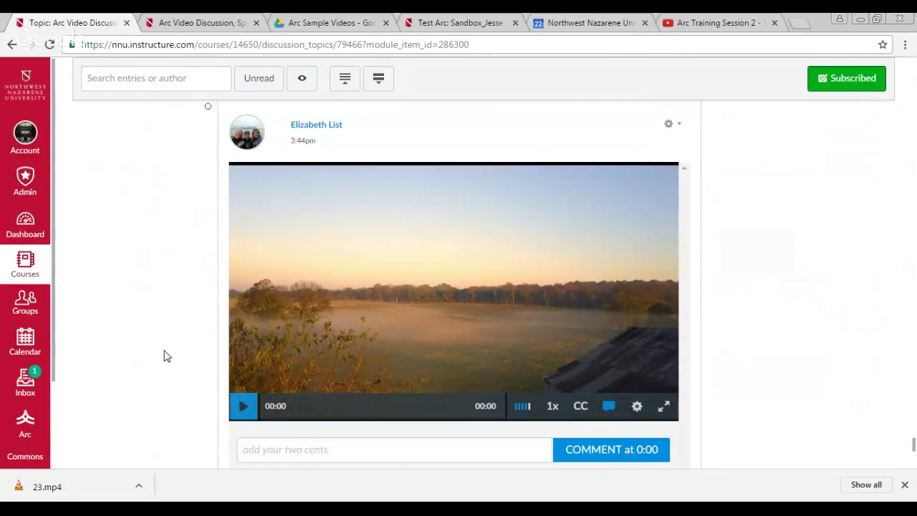
{"action": "scroll", "coordinate": [164, 354], "scroll_direction": "up", "scroll_amount": 1}
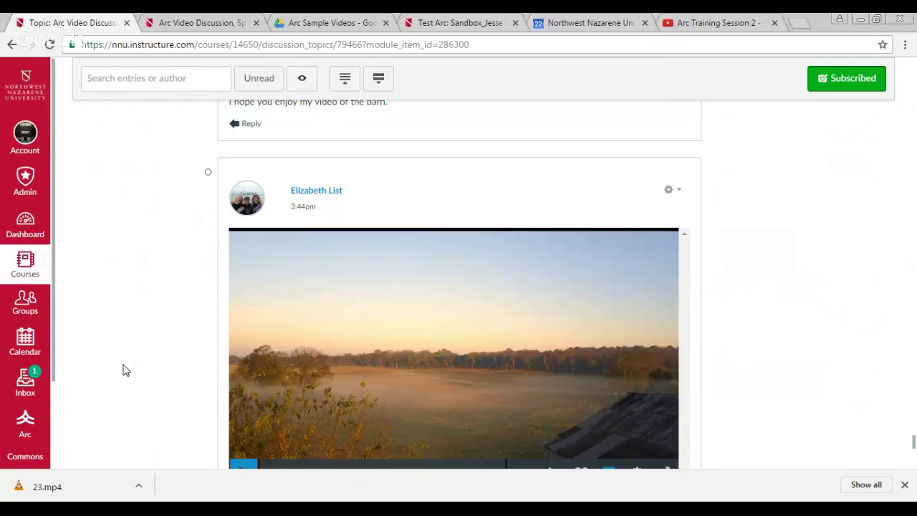
{"action": "scroll", "coordinate": [174, 326], "scroll_direction": "up", "scroll_amount": 1}
{"action": "scroll", "coordinate": [176, 325], "scroll_direction": "down", "scroll_amount": 2}
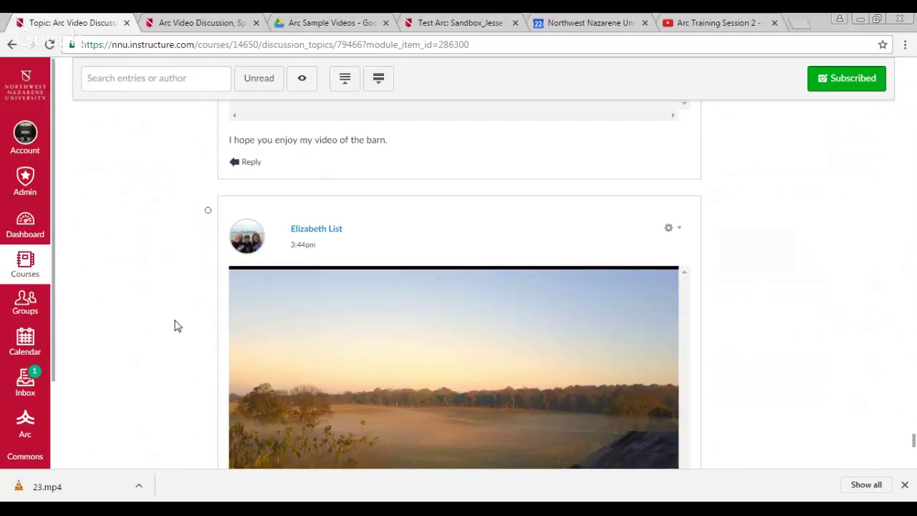
{"action": "scroll", "coordinate": [179, 323], "scroll_direction": "up", "scroll_amount": 1}
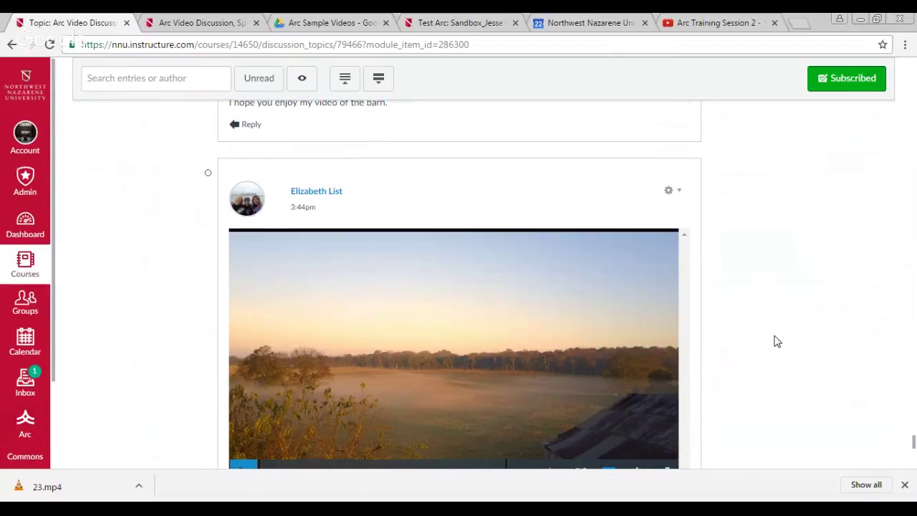
{"action": "scroll", "coordinate": [774, 341], "scroll_direction": "up", "scroll_amount": 1}
{"action": "scroll", "coordinate": [781, 333], "scroll_direction": "down", "scroll_amount": 3}
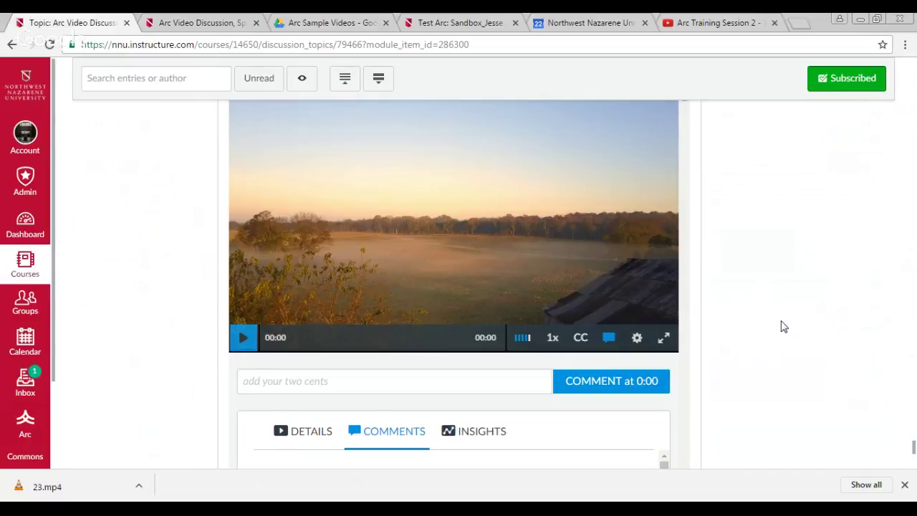
{"action": "scroll", "coordinate": [141, 251], "scroll_direction": "down", "scroll_amount": 1}
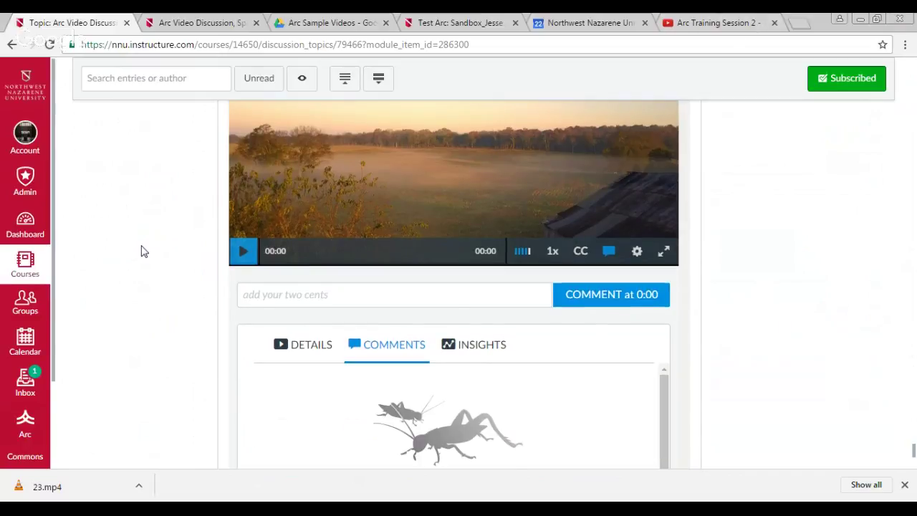
Step: Return to the course gradebook and open the first student's Arc Video Discussion submission in SpeedGrader
{"action": "scroll", "coordinate": [141, 250], "scroll_direction": "down", "scroll_amount": 10}
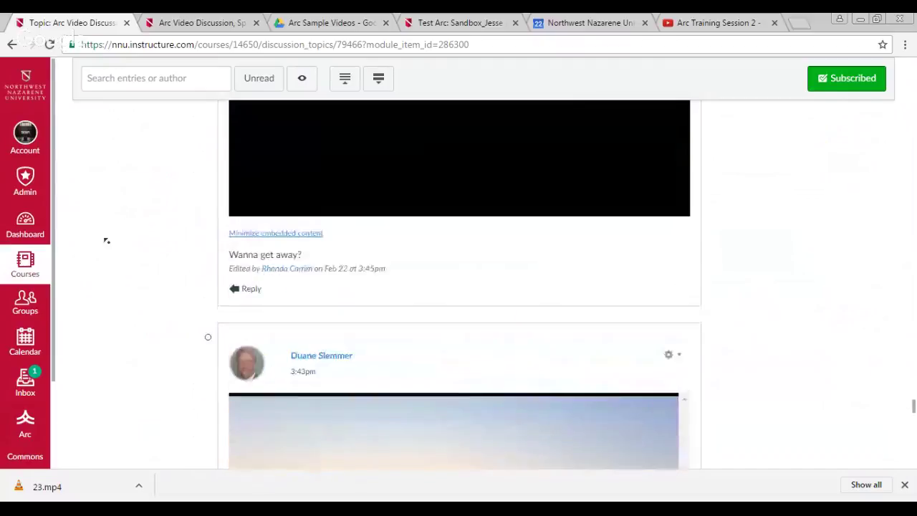
{"action": "scroll", "coordinate": [106, 241], "scroll_direction": "up", "scroll_amount": 10}
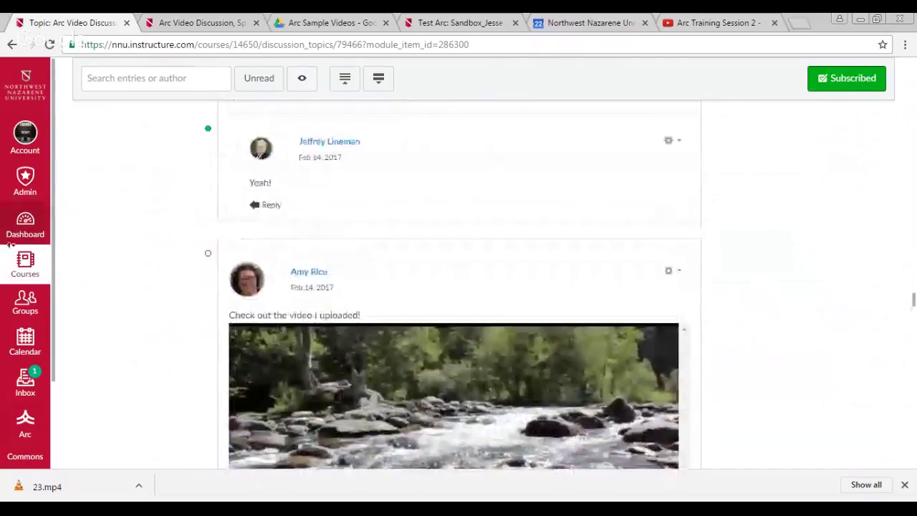
{"action": "scroll", "coordinate": [10, 244], "scroll_direction": "up", "scroll_amount": 8}
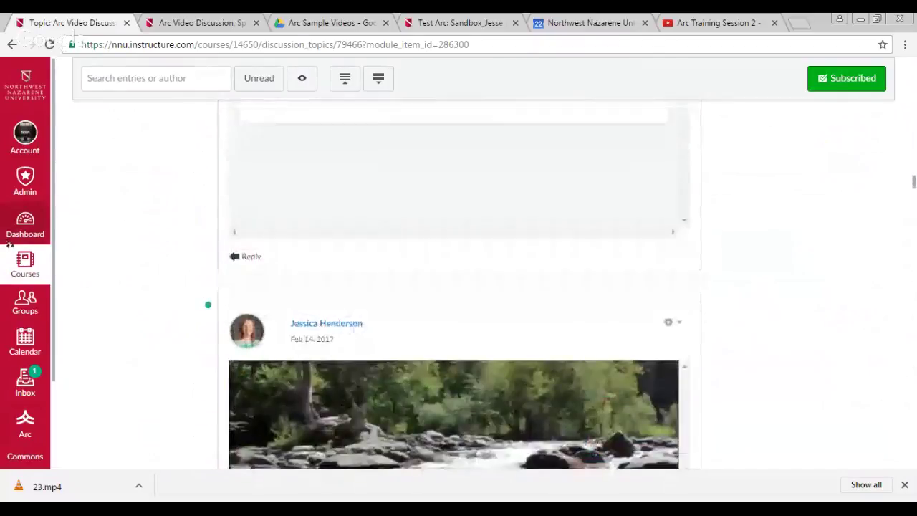
{"action": "scroll", "coordinate": [10, 245], "scroll_direction": "up", "scroll_amount": 10}
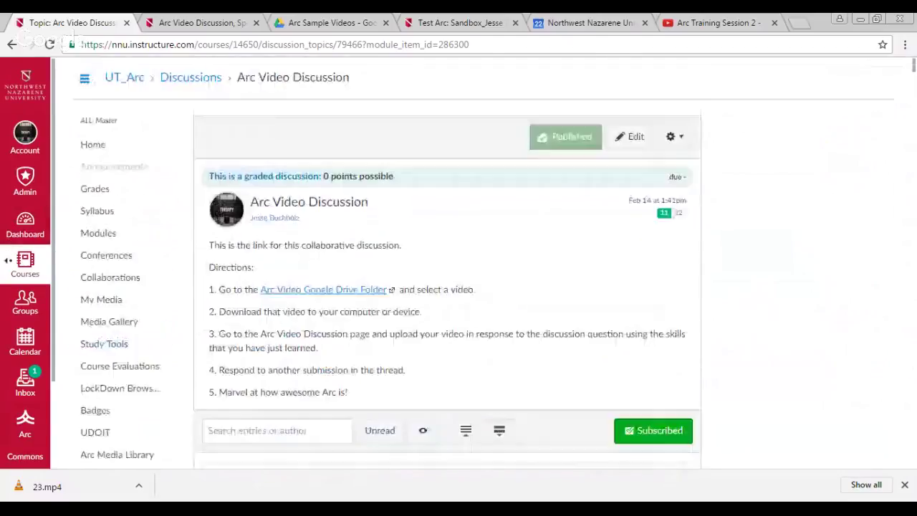
{"action": "scroll", "coordinate": [7, 260], "scroll_direction": "down", "scroll_amount": 1}
{"action": "scroll", "coordinate": [160, 139], "scroll_direction": "up", "scroll_amount": 1}
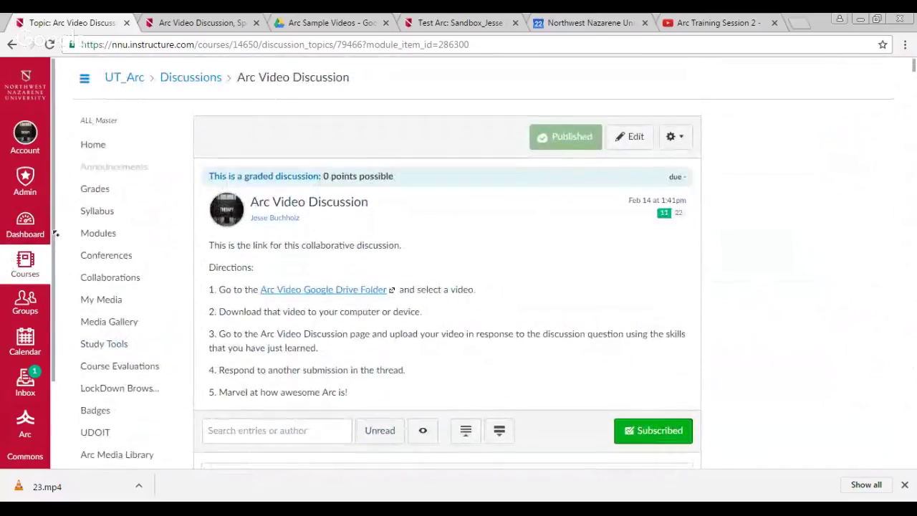
{"action": "left_click", "coordinate": [96, 196]}
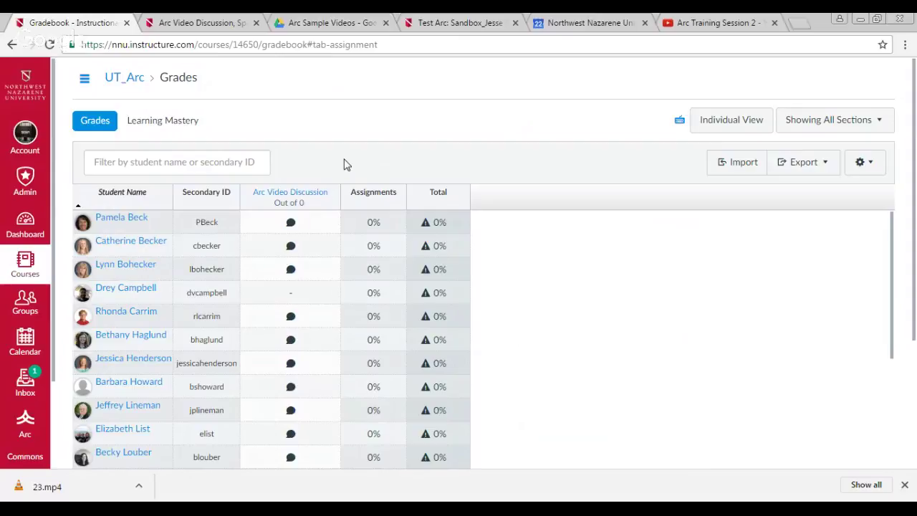
{"action": "left_click", "coordinate": [334, 221]}
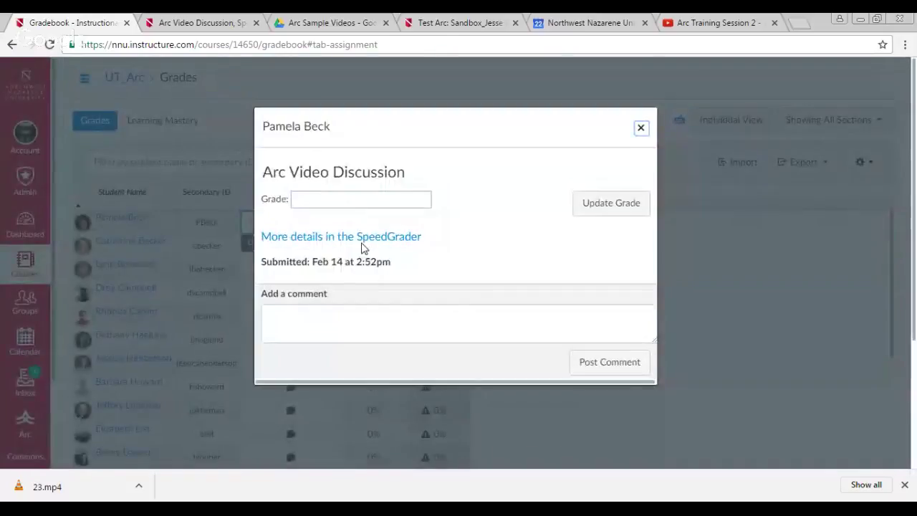
{"action": "left_click", "coordinate": [364, 241]}
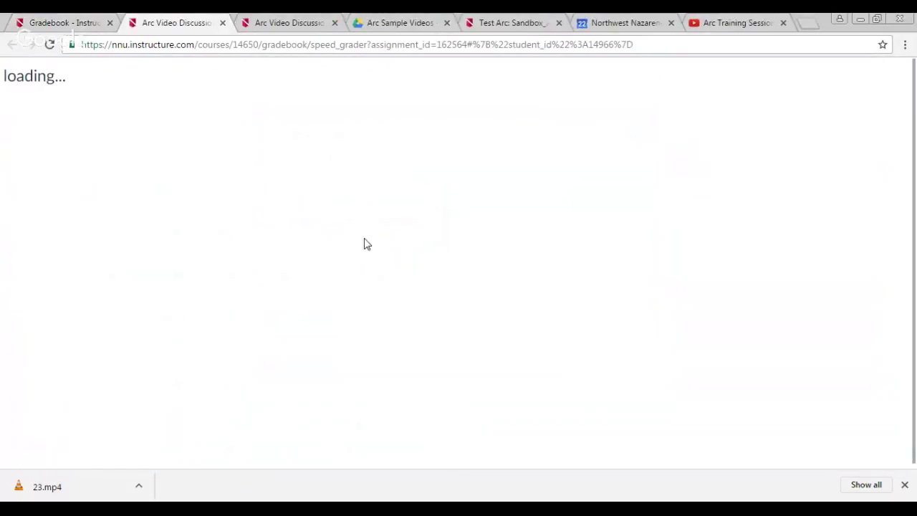
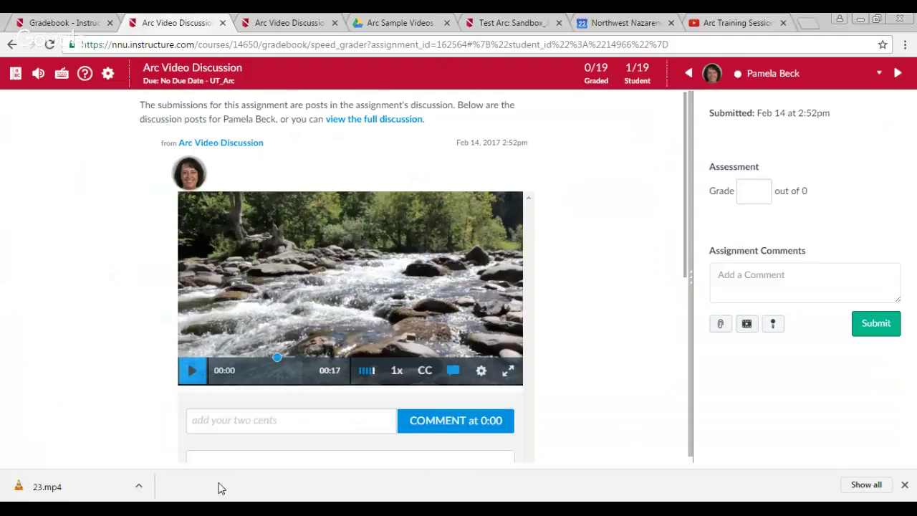
Step: Play the submitted river video in SpeedGrader, pause it at 0:09 and review the comments below it
{"action": "left_click", "coordinate": [195, 370]}
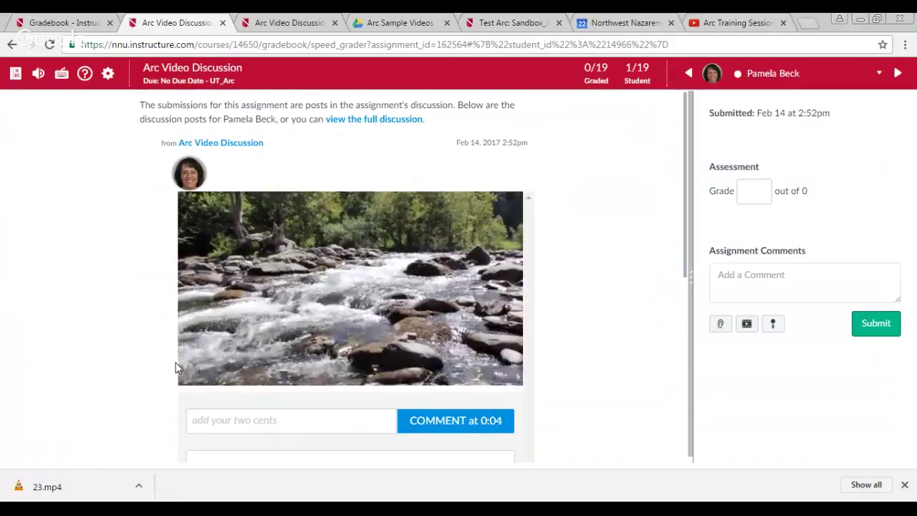
{"action": "mouse_move", "coordinate": [203, 373]}
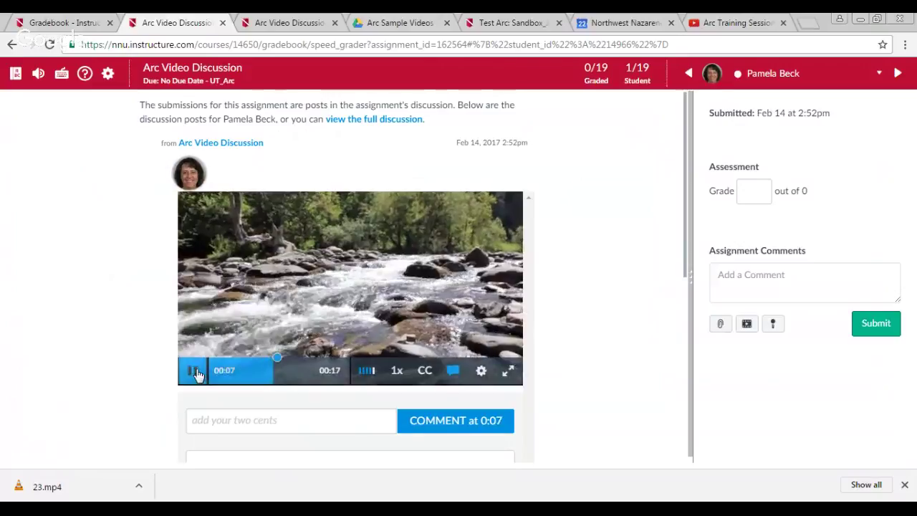
{"action": "left_click", "coordinate": [198, 373]}
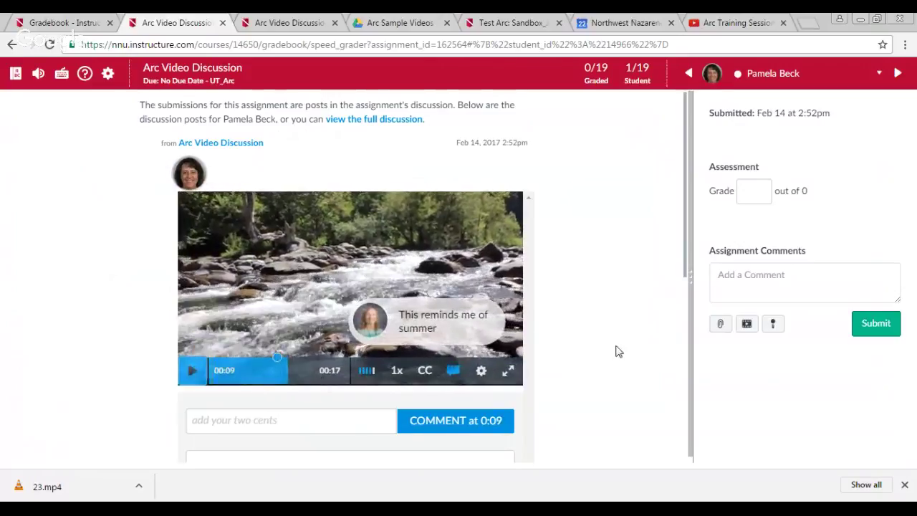
{"action": "scroll", "coordinate": [614, 350], "scroll_direction": "down", "scroll_amount": 5}
{"action": "scroll", "coordinate": [604, 357], "scroll_direction": "up", "scroll_amount": 2}
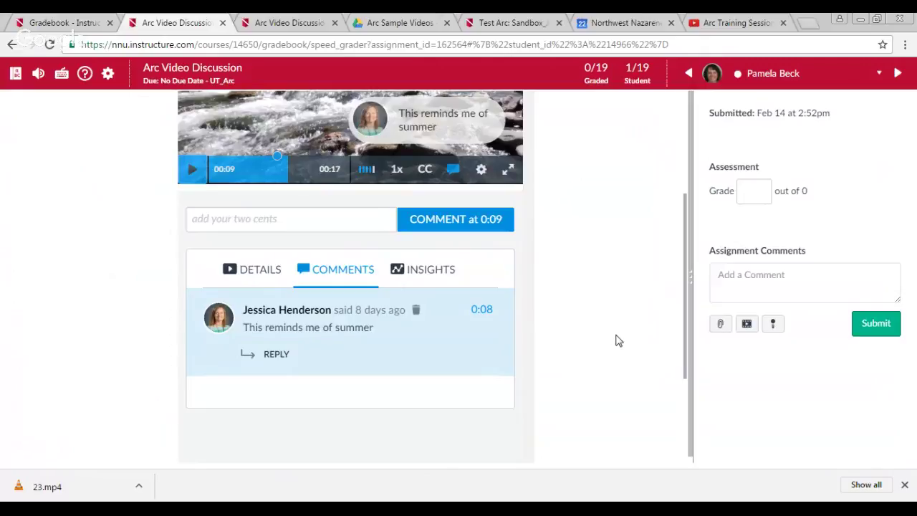
{"action": "scroll", "coordinate": [619, 340], "scroll_direction": "up", "scroll_amount": 3}
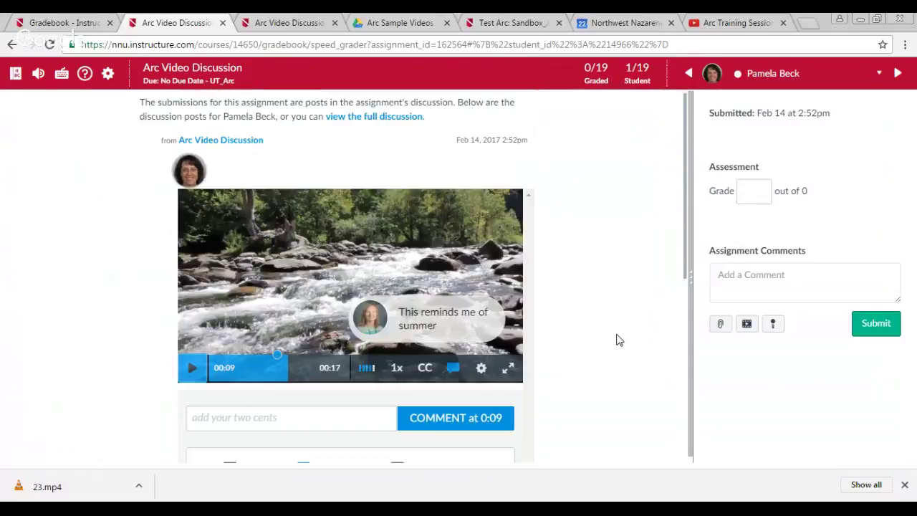
Step: View the second student's submission, return to the first student's and turn on the comment display in the river video
{"action": "left_click", "coordinate": [897, 73]}
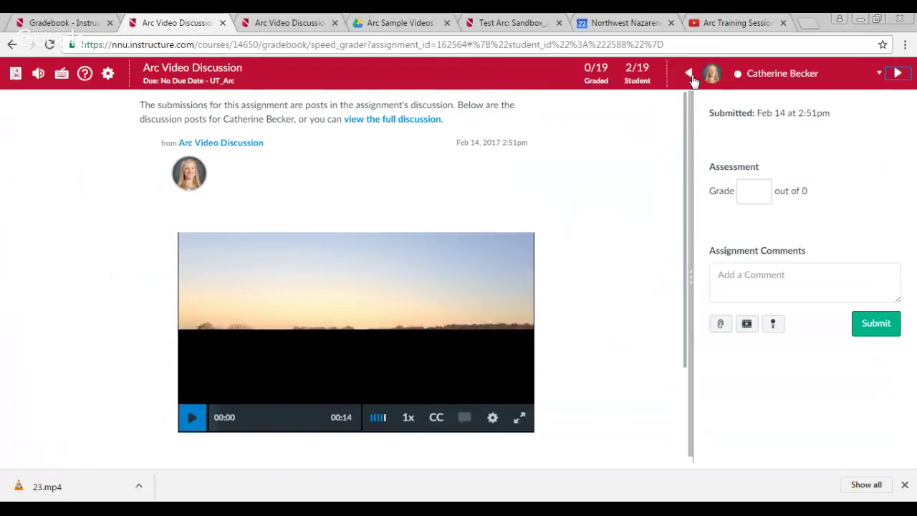
{"action": "left_click", "coordinate": [689, 73]}
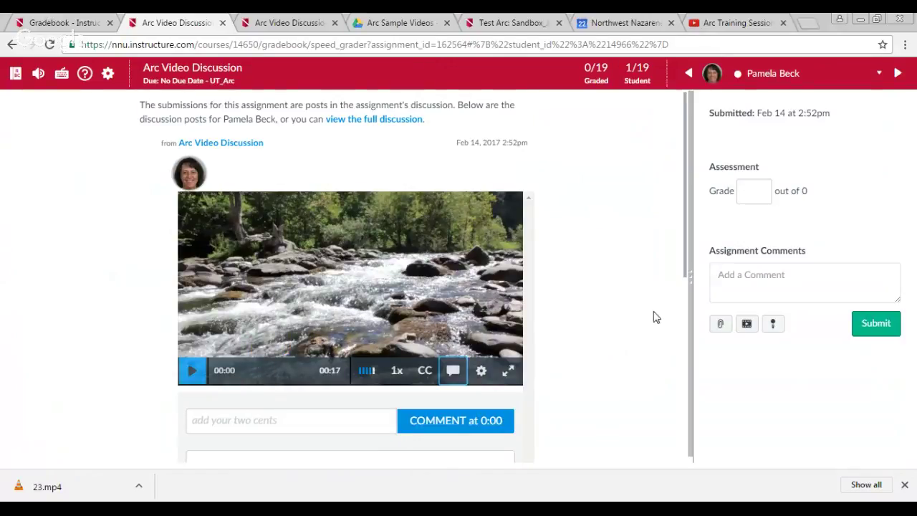
{"action": "left_click", "coordinate": [452, 370]}
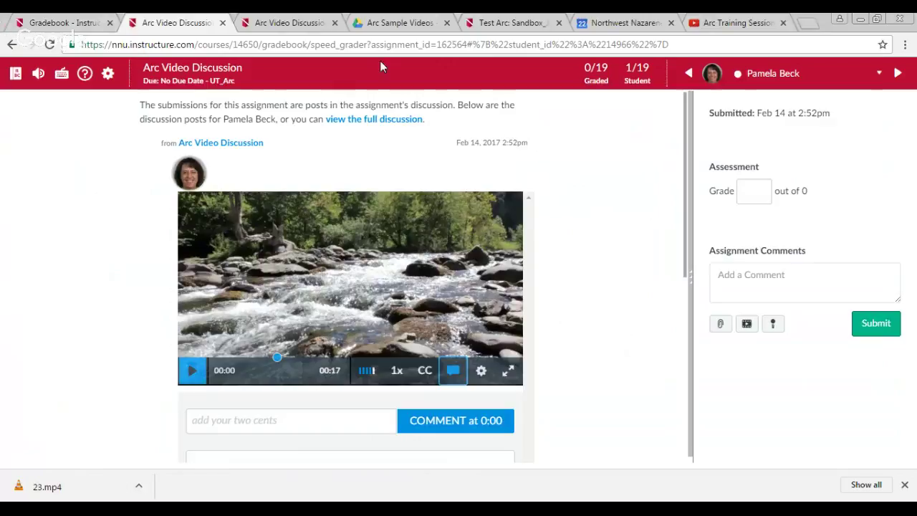
Step: Return to the gradebook, close the submission details and open the Arc Discussion page from the Arc Faculty Training module
{"action": "left_click", "coordinate": [77, 26]}
{"action": "left_click", "coordinate": [640, 129]}
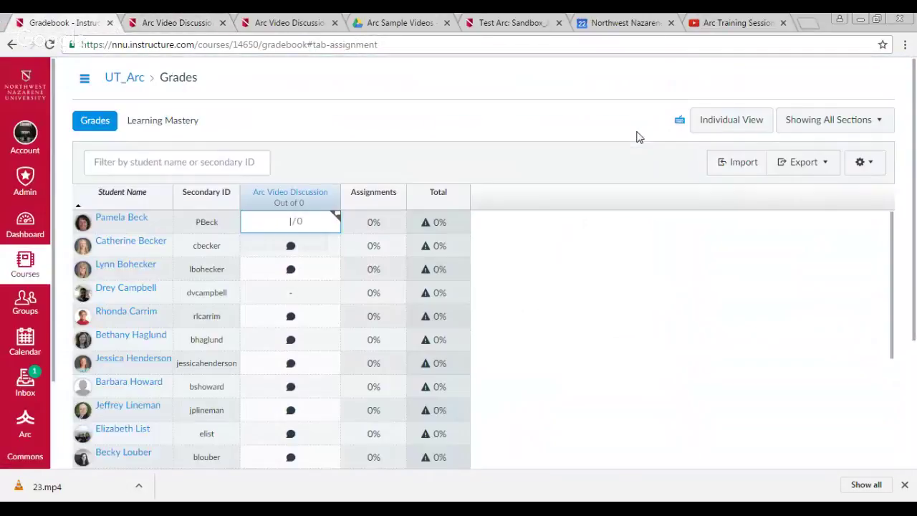
{"action": "left_click", "coordinate": [84, 79]}
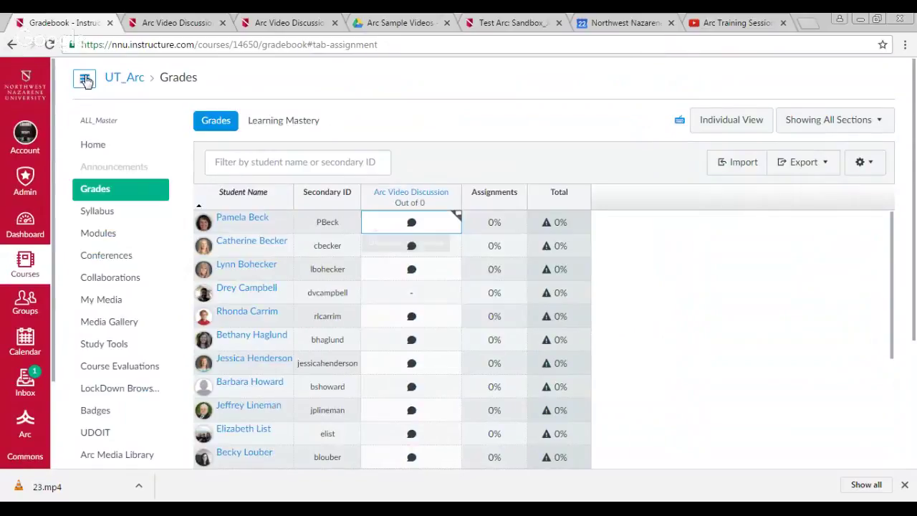
{"action": "left_click", "coordinate": [108, 233]}
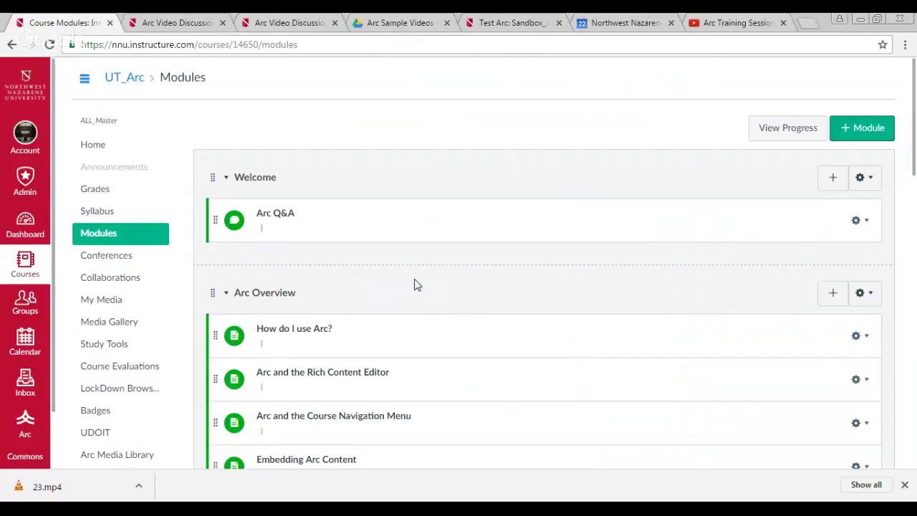
{"action": "scroll", "coordinate": [415, 287], "scroll_direction": "down", "scroll_amount": 10}
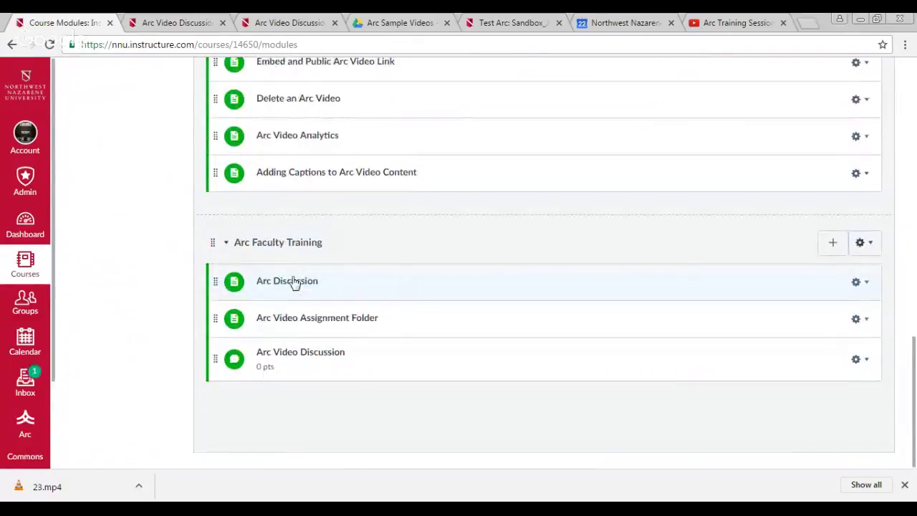
{"action": "left_click", "coordinate": [294, 287]}
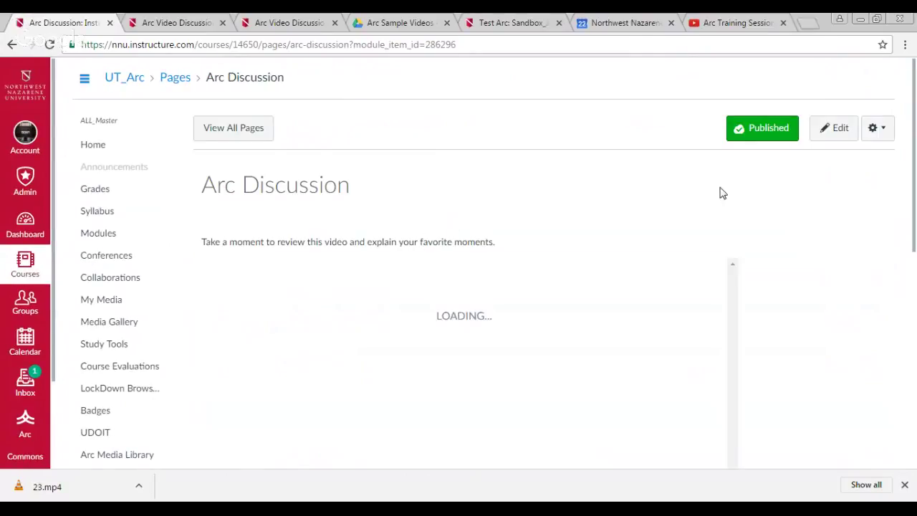
Step: Show the embedded video's insights, examine the first listed viewer's viewing graph and return to the All Viewers graph
{"action": "scroll", "coordinate": [774, 266], "scroll_direction": "down", "scroll_amount": 3}
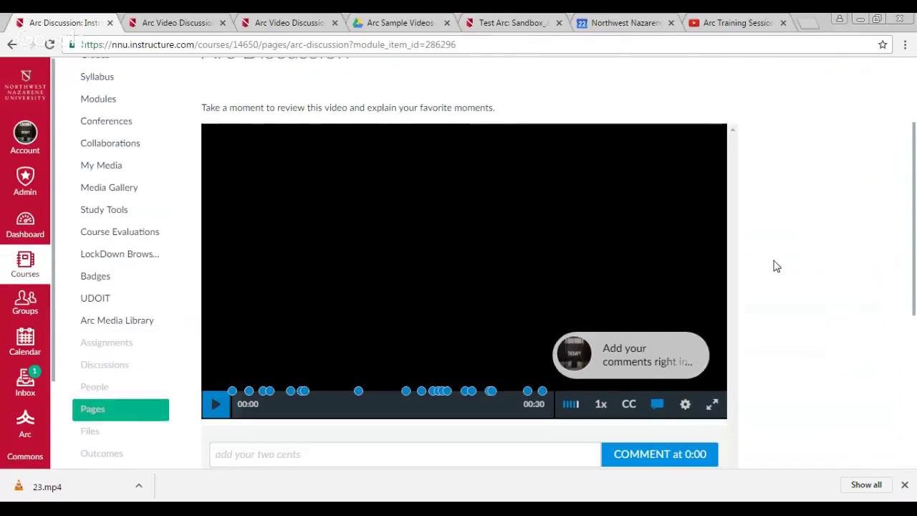
{"action": "scroll", "coordinate": [773, 266], "scroll_direction": "down", "scroll_amount": 2}
{"action": "scroll", "coordinate": [774, 267], "scroll_direction": "down", "scroll_amount": 1}
{"action": "left_click", "coordinate": [471, 371]}
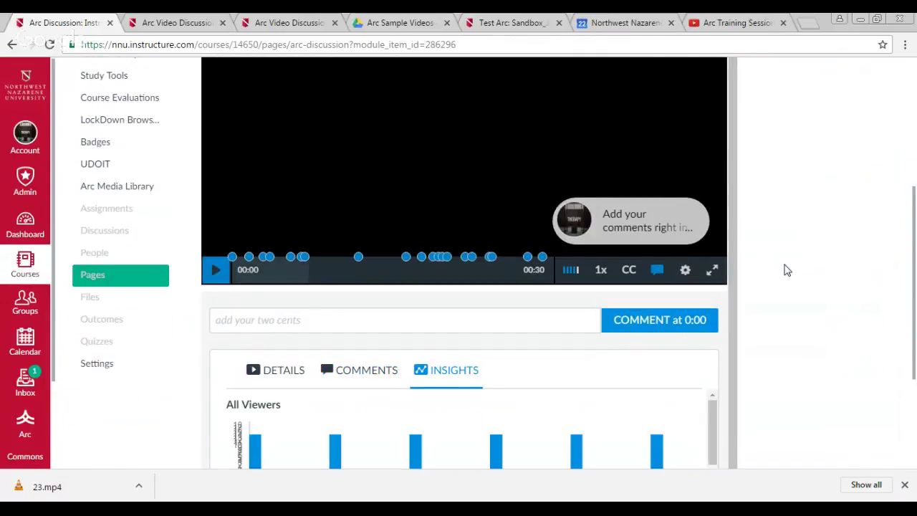
{"action": "scroll", "coordinate": [784, 268], "scroll_direction": "down", "scroll_amount": 3}
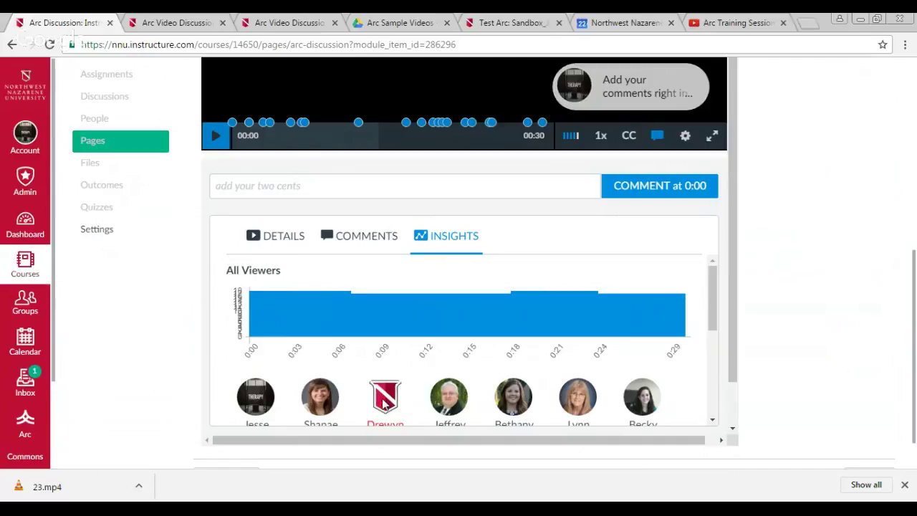
{"action": "left_click", "coordinate": [257, 398]}
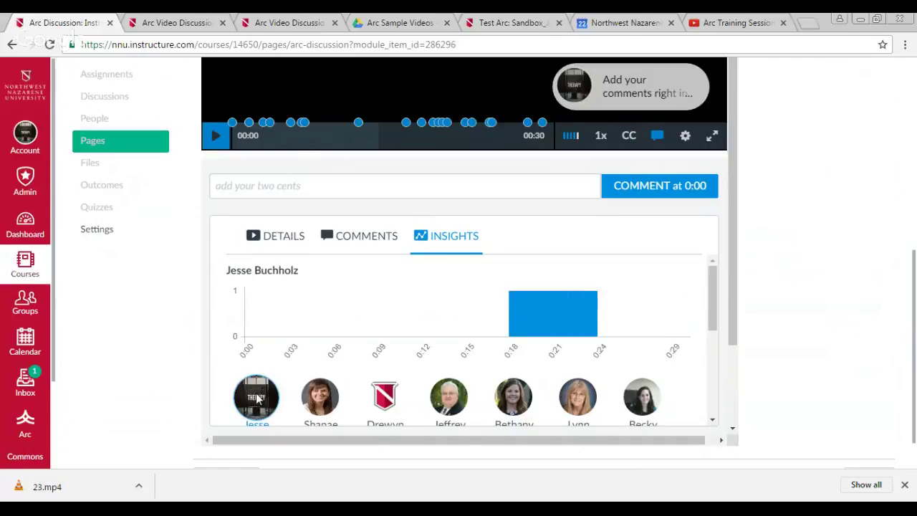
{"action": "left_click", "coordinate": [257, 399]}
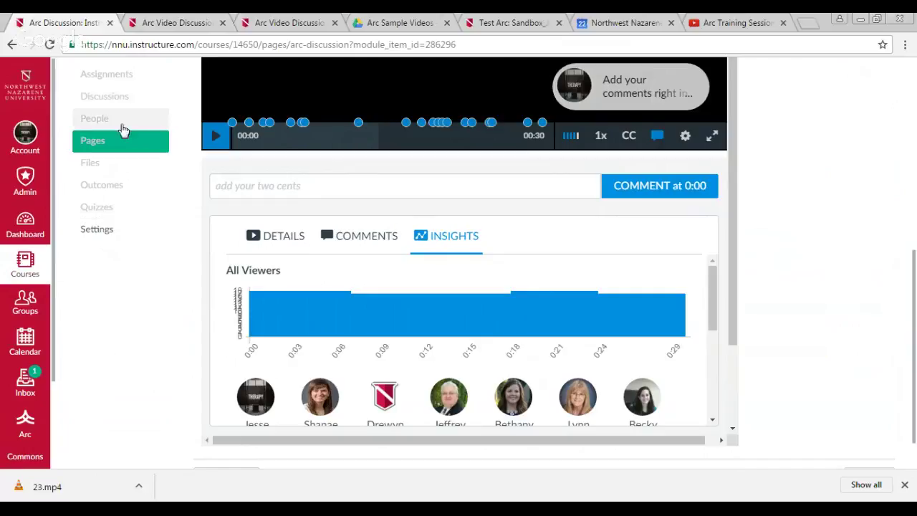
Step: Look over the course's module list and open the Arc Q&A discussion from the Welcome module
{"action": "scroll", "coordinate": [126, 167], "scroll_direction": "up", "scroll_amount": 2}
{"action": "scroll", "coordinate": [136, 151], "scroll_direction": "up", "scroll_amount": 4}
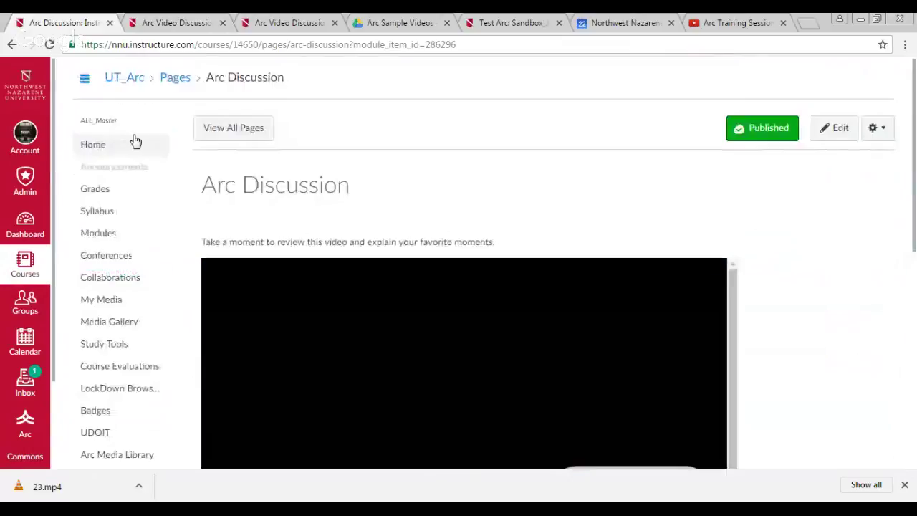
{"action": "left_click", "coordinate": [107, 236]}
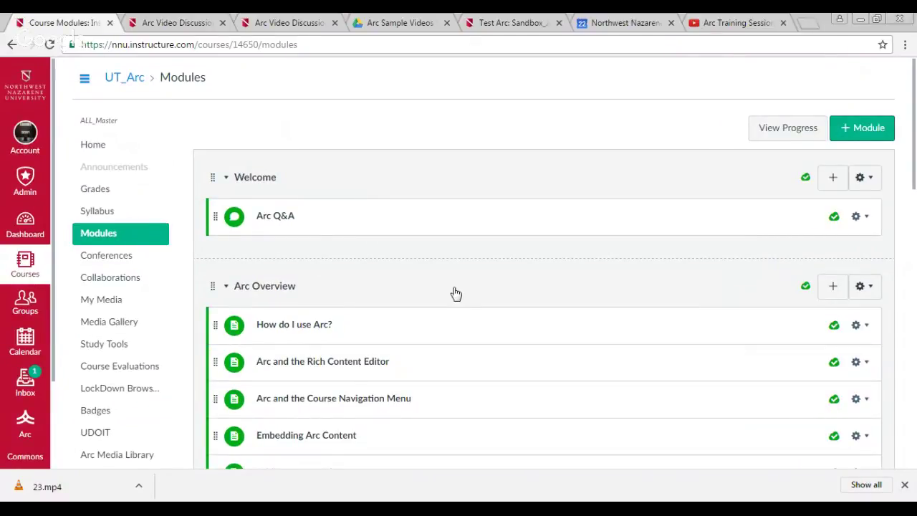
{"action": "scroll", "coordinate": [452, 293], "scroll_direction": "down", "scroll_amount": 4}
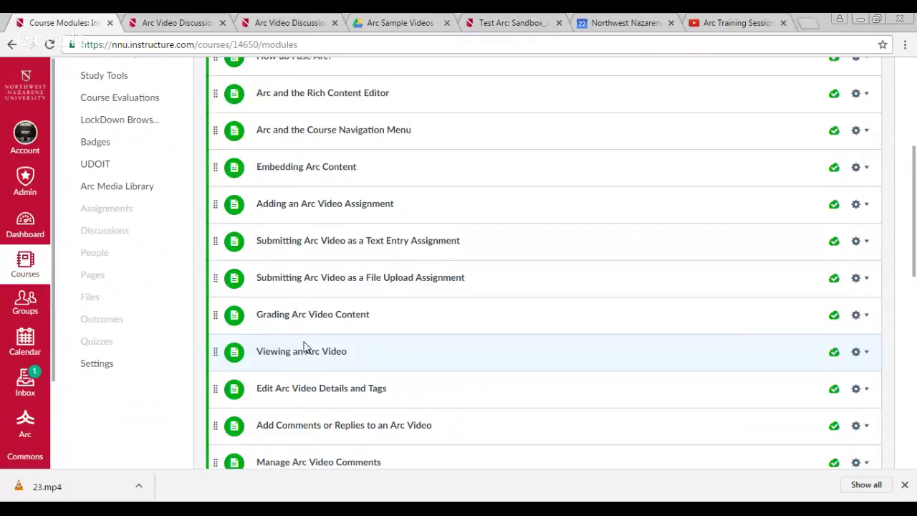
{"action": "scroll", "coordinate": [342, 260], "scroll_direction": "up", "scroll_amount": 5}
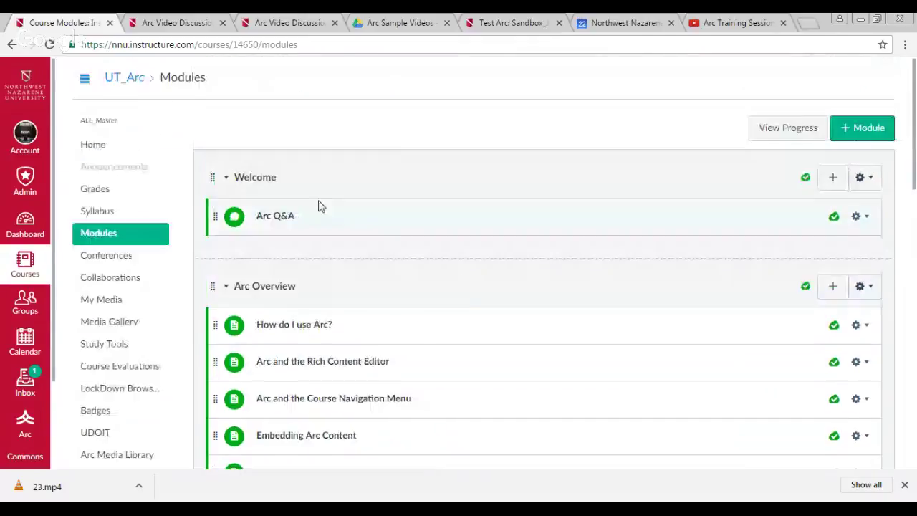
{"action": "left_click", "coordinate": [265, 220]}
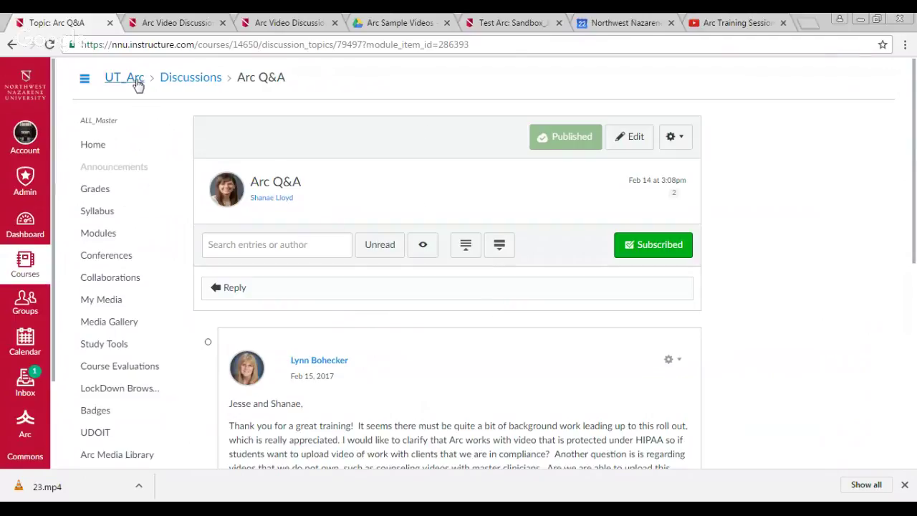
Step: Return to the course's module list and review the help pages in the Arc Overview module
{"action": "left_click", "coordinate": [109, 232]}
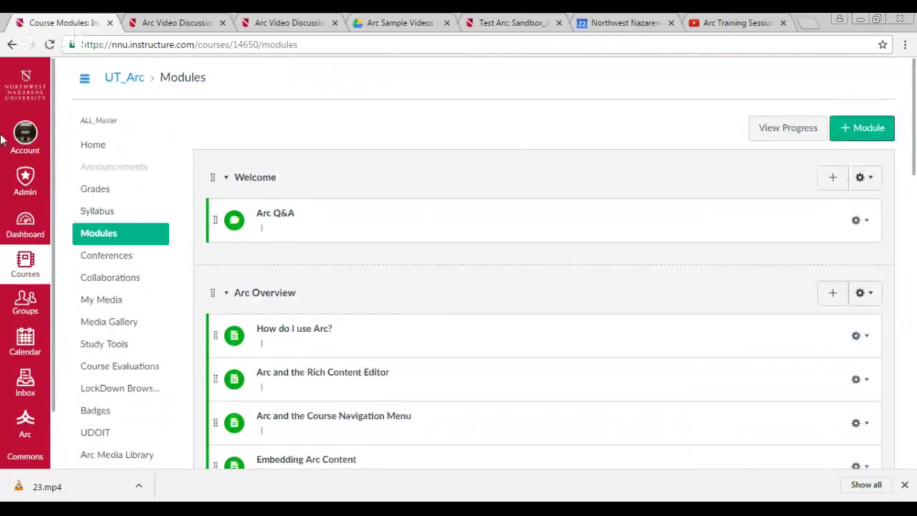
{"action": "scroll", "coordinate": [401, 274], "scroll_direction": "down", "scroll_amount": 1}
{"action": "scroll", "coordinate": [401, 274], "scroll_direction": "down", "scroll_amount": 4}
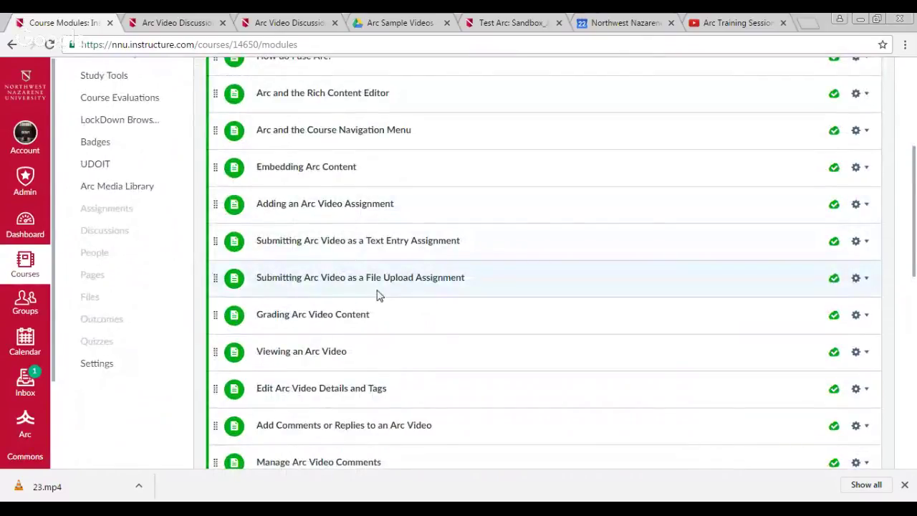
{"action": "scroll", "coordinate": [380, 297], "scroll_direction": "up", "scroll_amount": 2}
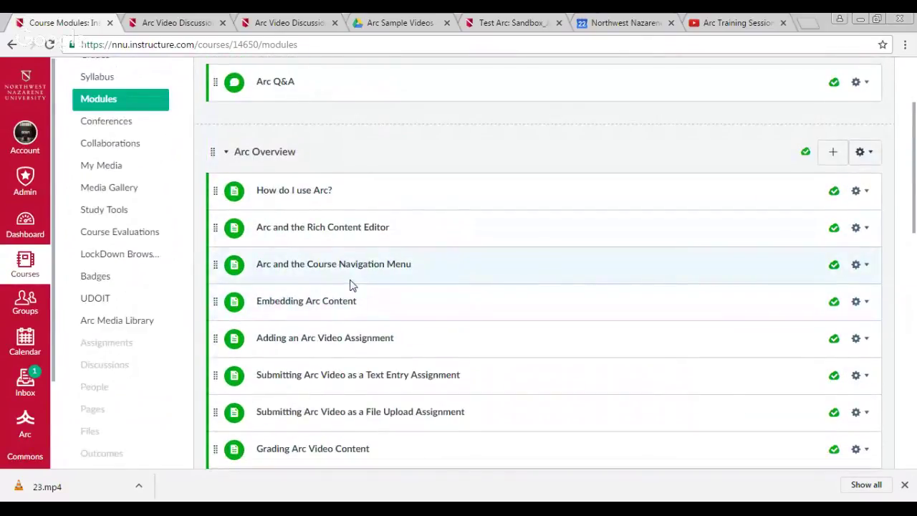